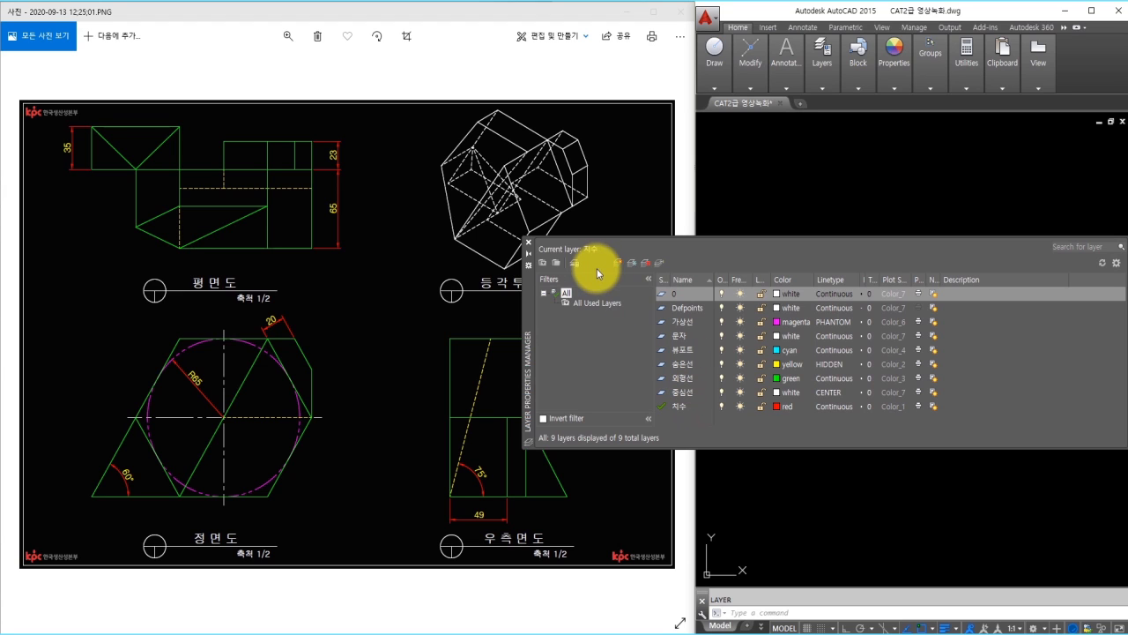
# Close the layer manager and review the font settings of the Standard text style
pyautogui.click(528, 242)
pyautogui.click(826, 320)
pyautogui.click(826, 322)
pyautogui.write('st')
pyautogui.press('Return')
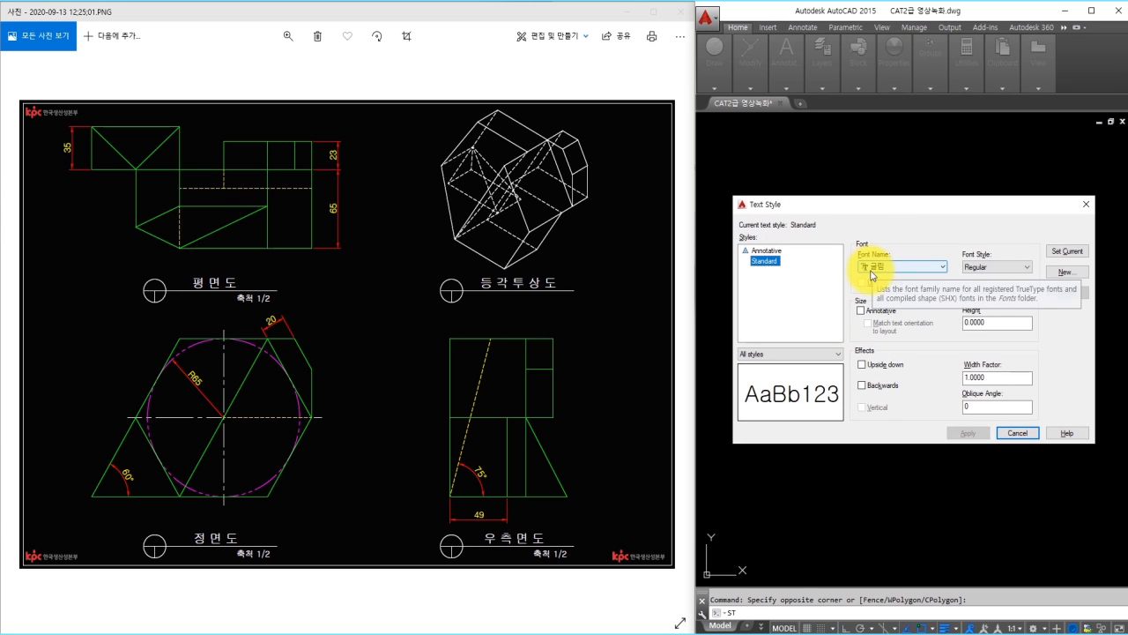
pyautogui.press('Escape')
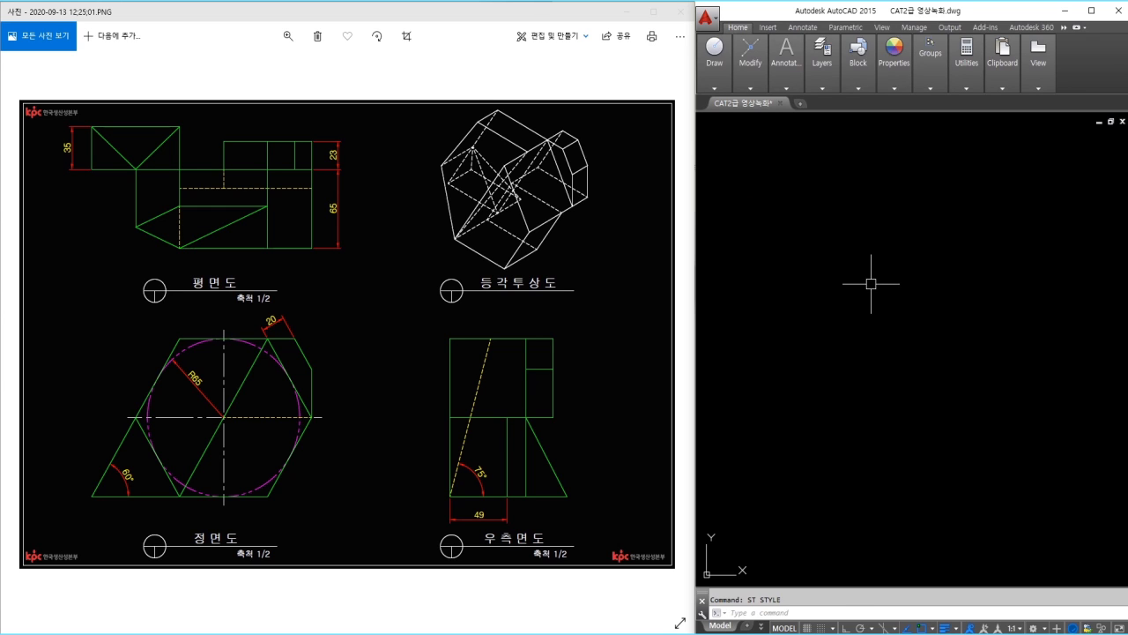
# Review the text appearance and placement settings of the ISO-25 dimension style
pyautogui.write('d')
pyautogui.press('Return')
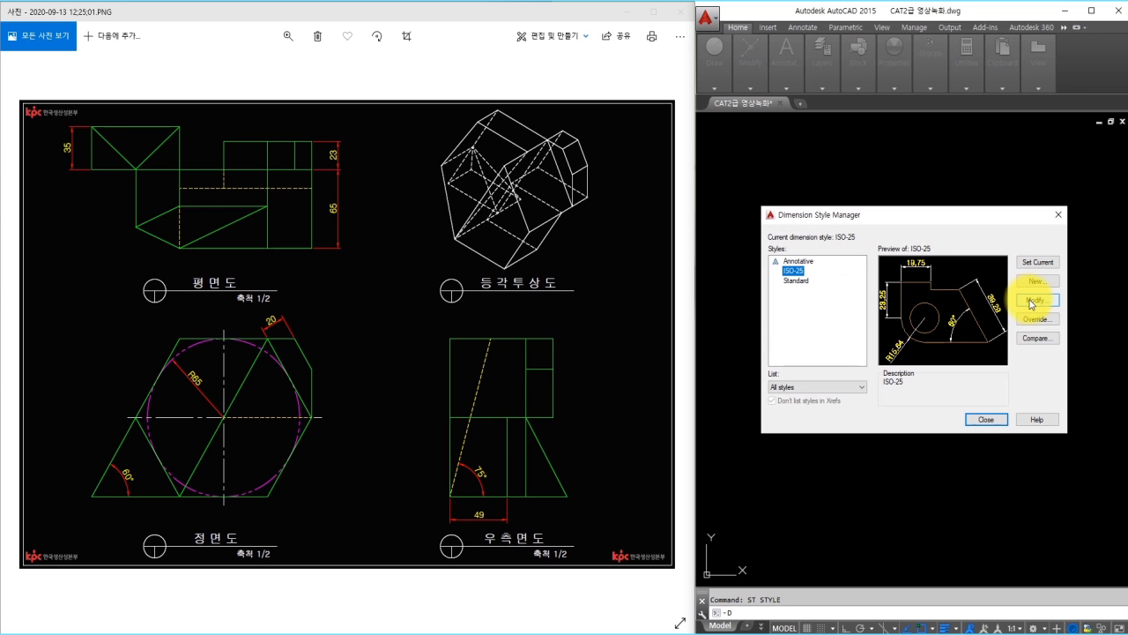
pyautogui.click(1032, 302)
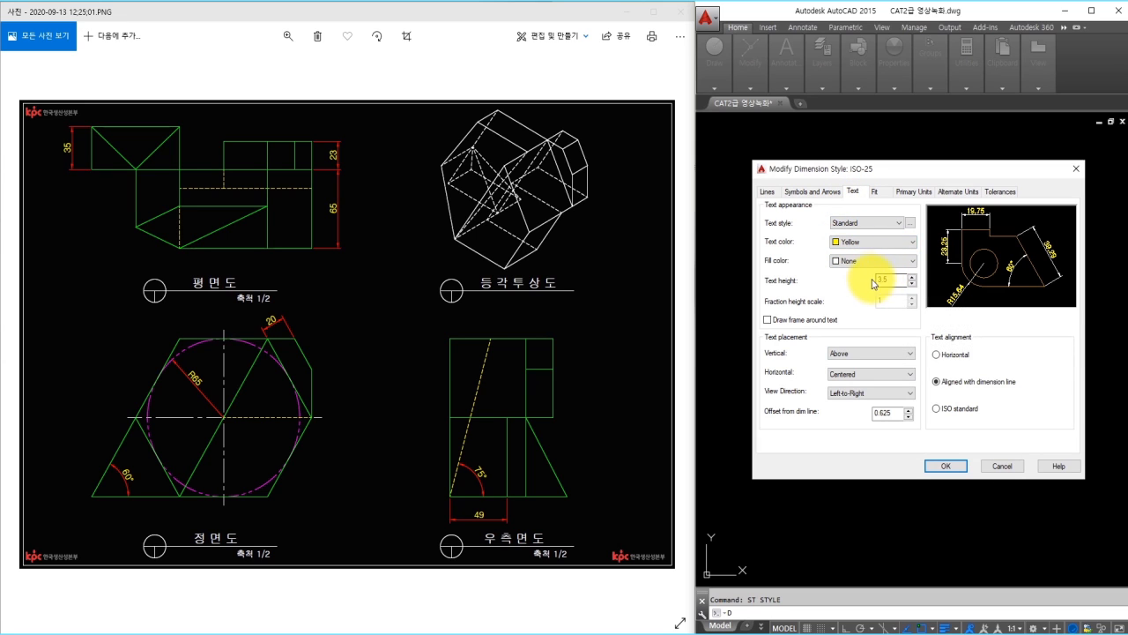
pyautogui.click(945, 467)
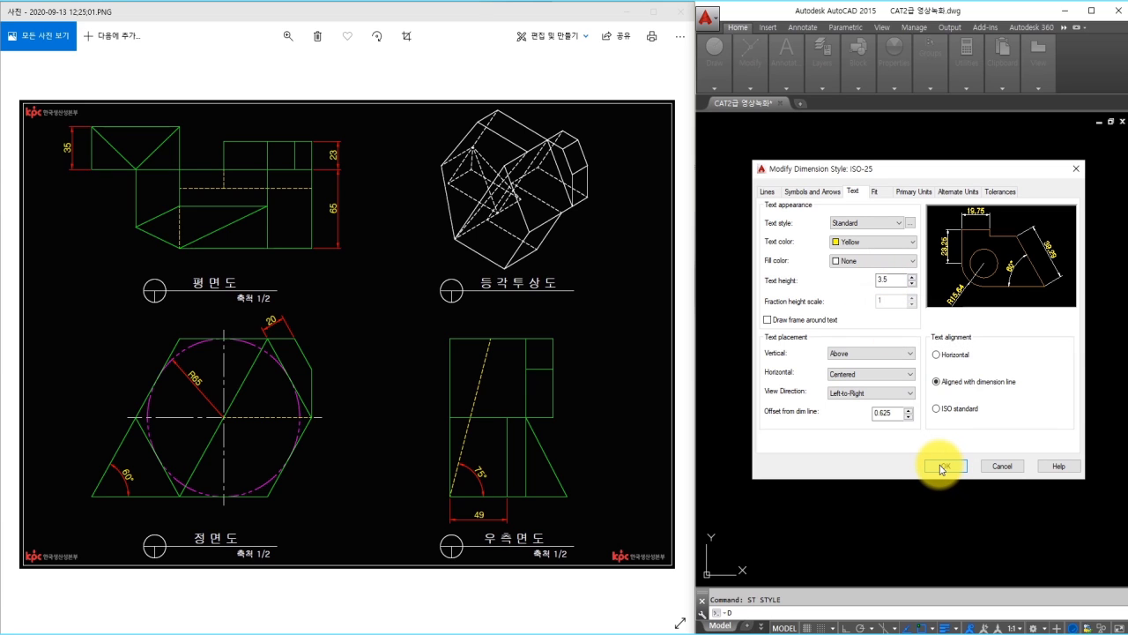
pyautogui.click(941, 467)
pyautogui.click(978, 424)
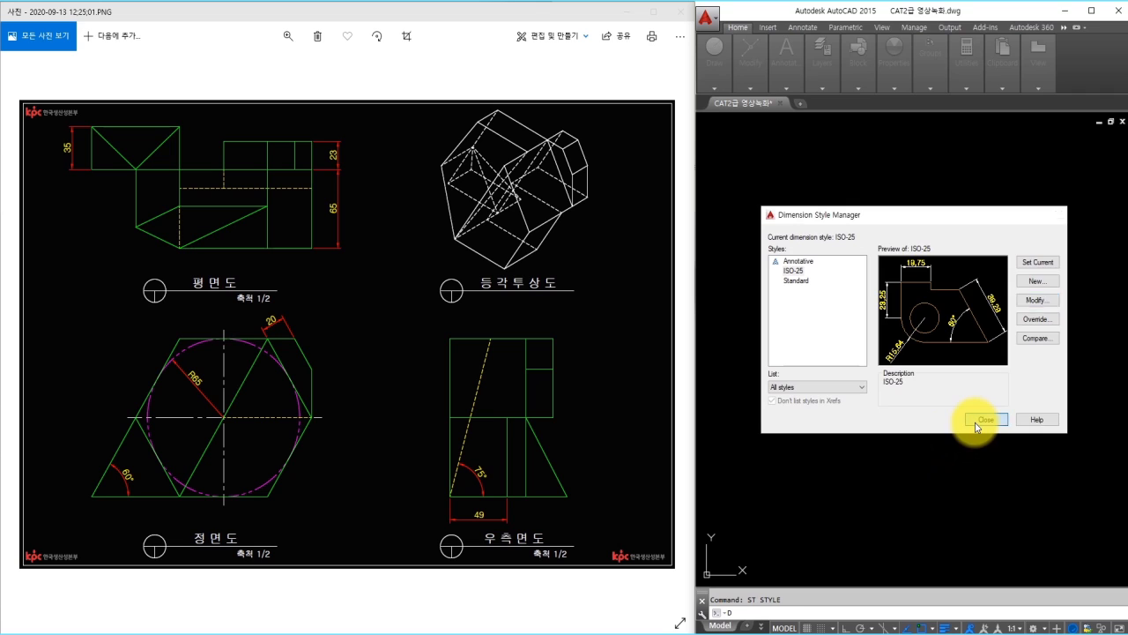
pyautogui.click(901, 353)
pyautogui.click(901, 354)
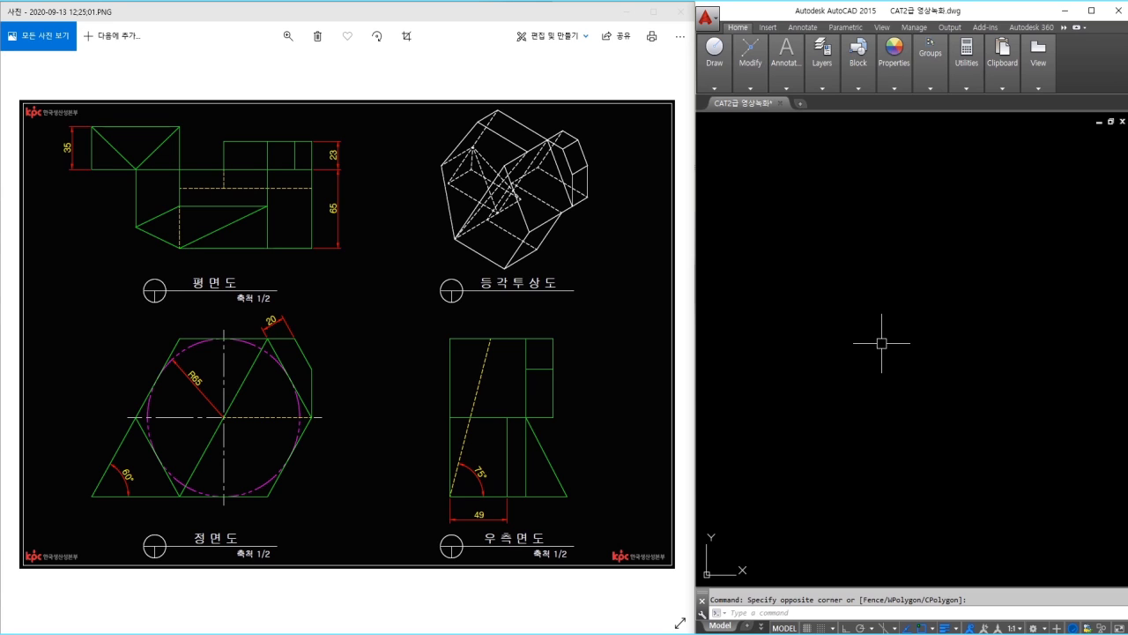
# Draw a circle with a radius of 65 in the empty drawing area
pyautogui.write('c')
pyautogui.press('Return')
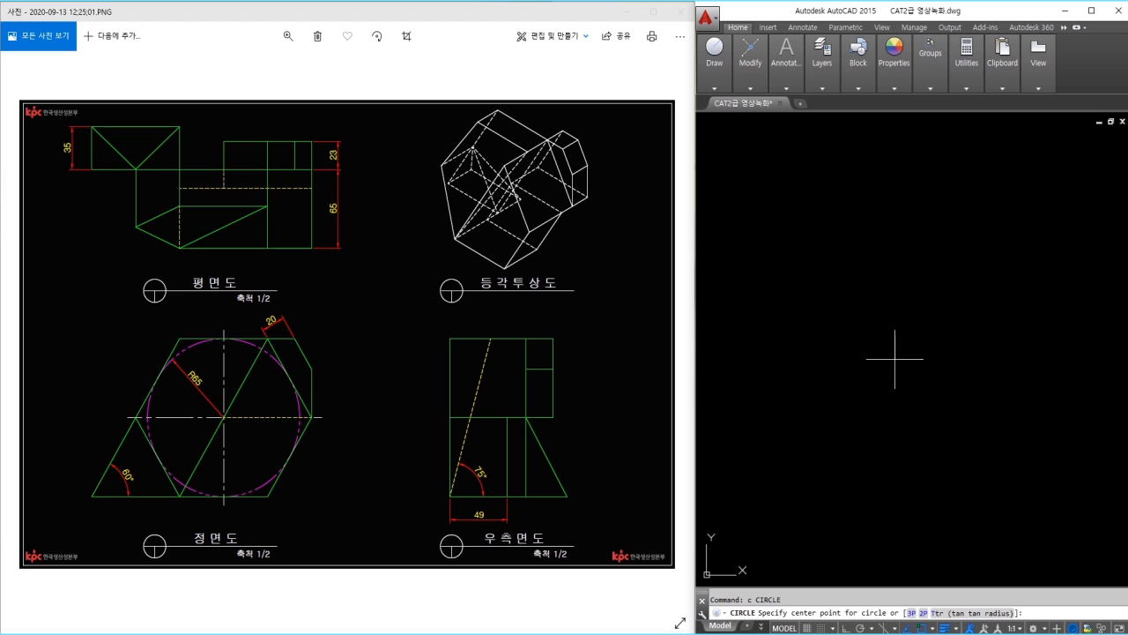
pyautogui.click(874, 348)
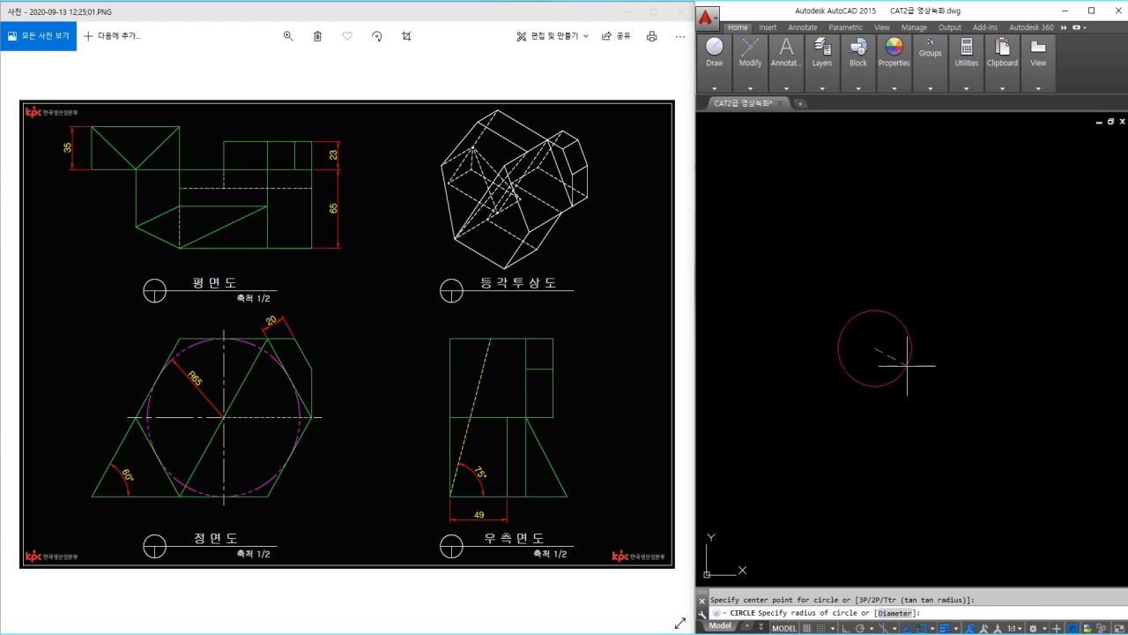
pyautogui.write('65')
pyautogui.press('Return')
pyautogui.scroll(5, 871, 347)
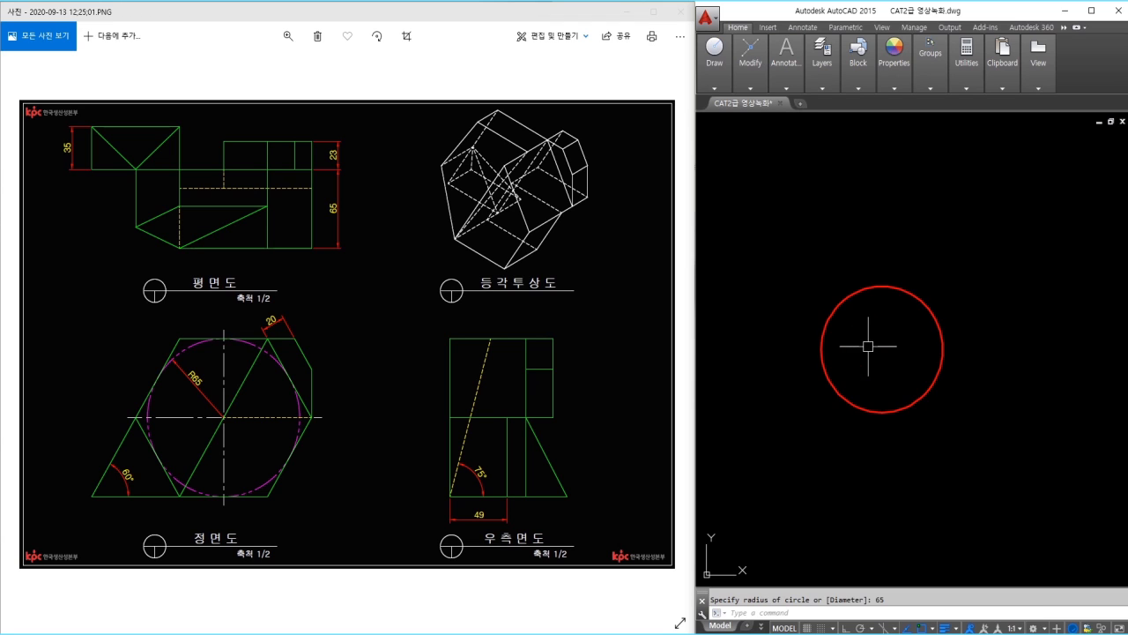
# Move the circle to the magenta phantom-line layer 가상선
pyautogui.click(939, 211)
pyautogui.click(899, 269)
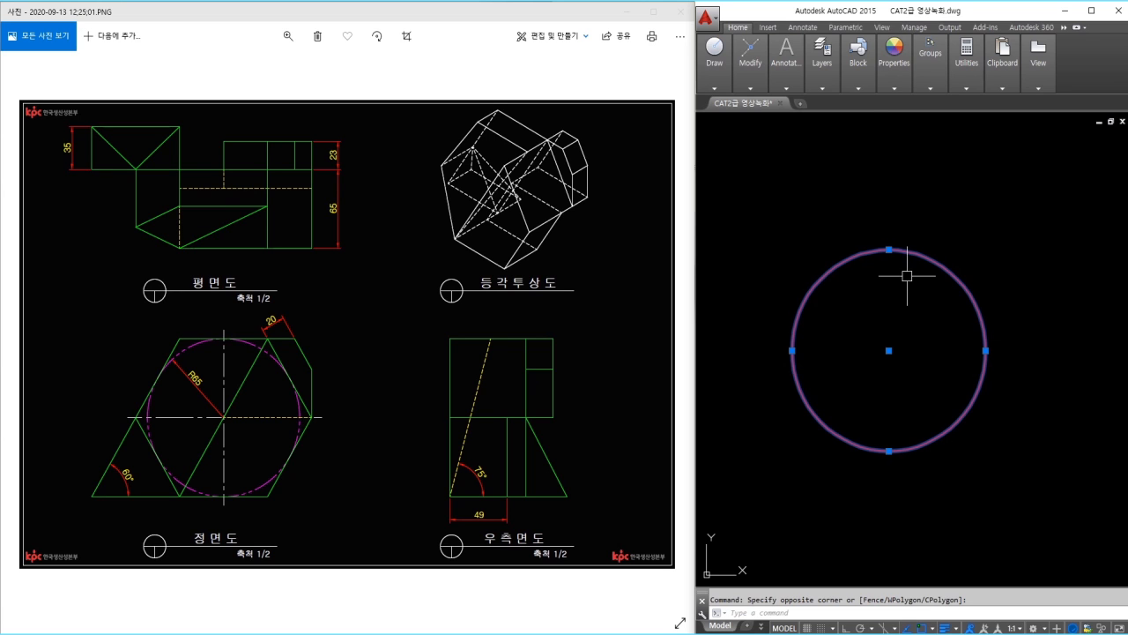
pyautogui.click(832, 89)
pyautogui.click(886, 103)
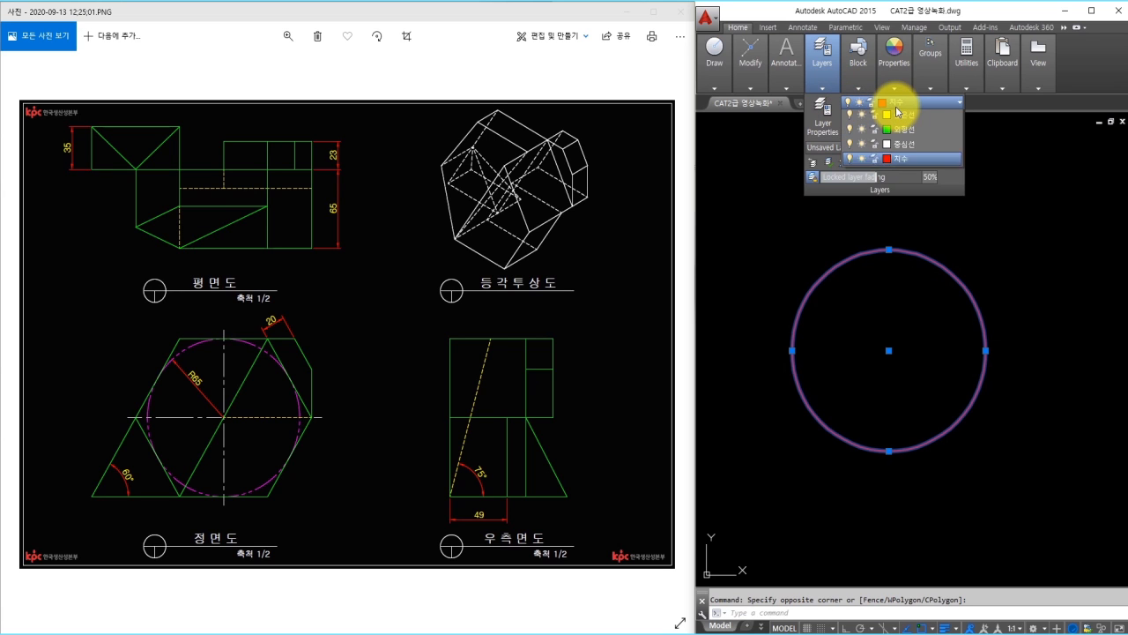
pyautogui.click(920, 147)
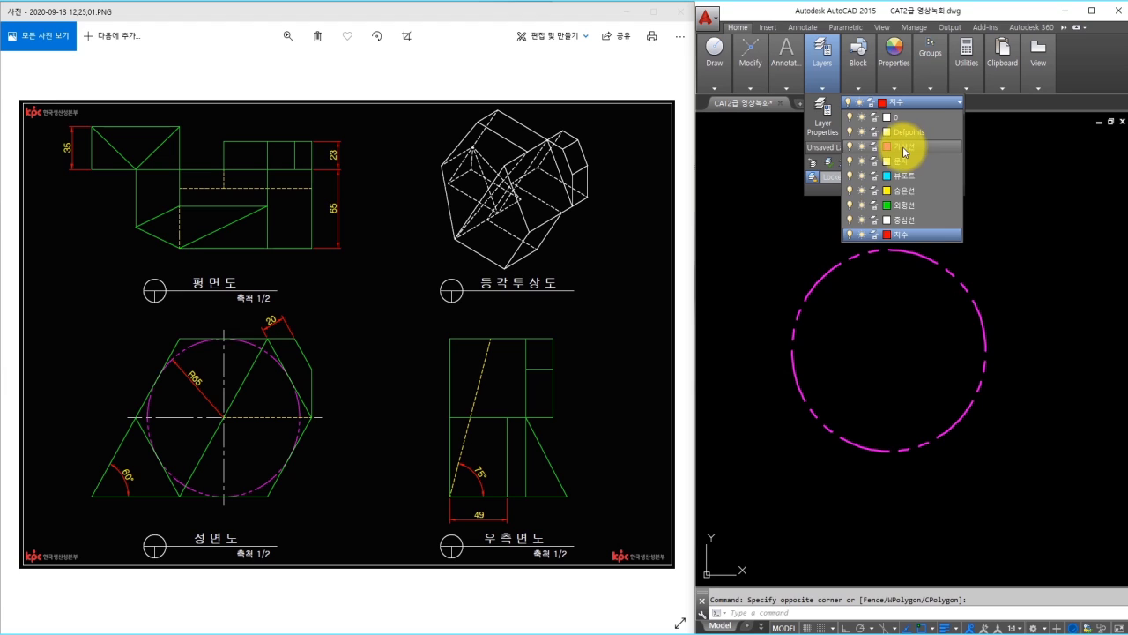
pyautogui.press('Escape')
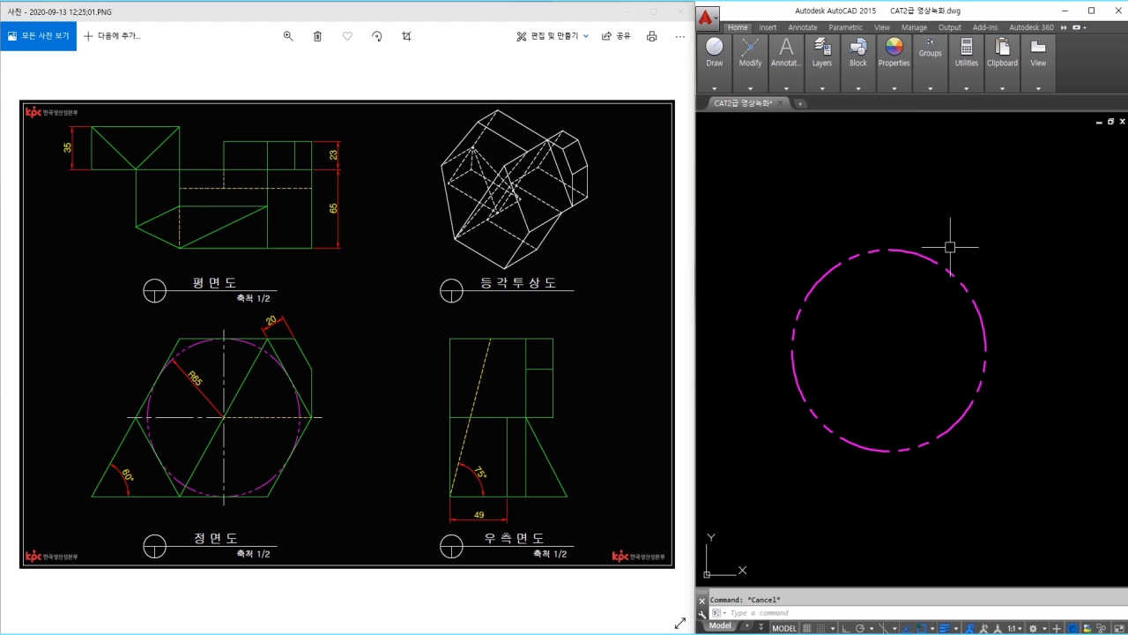
# Draw a six-sided polygon circumscribed about the circle, centred on it, with horizontal top and bottom edges
pyautogui.write('pol')
pyautogui.press('Return')
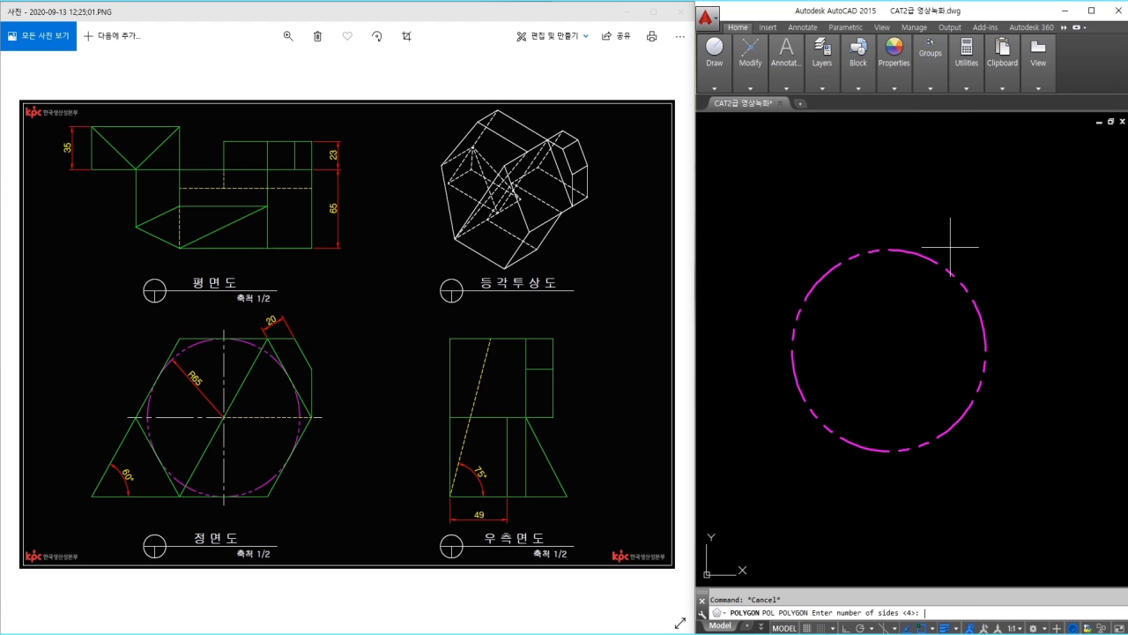
pyautogui.press('Return')
pyautogui.click(893, 349)
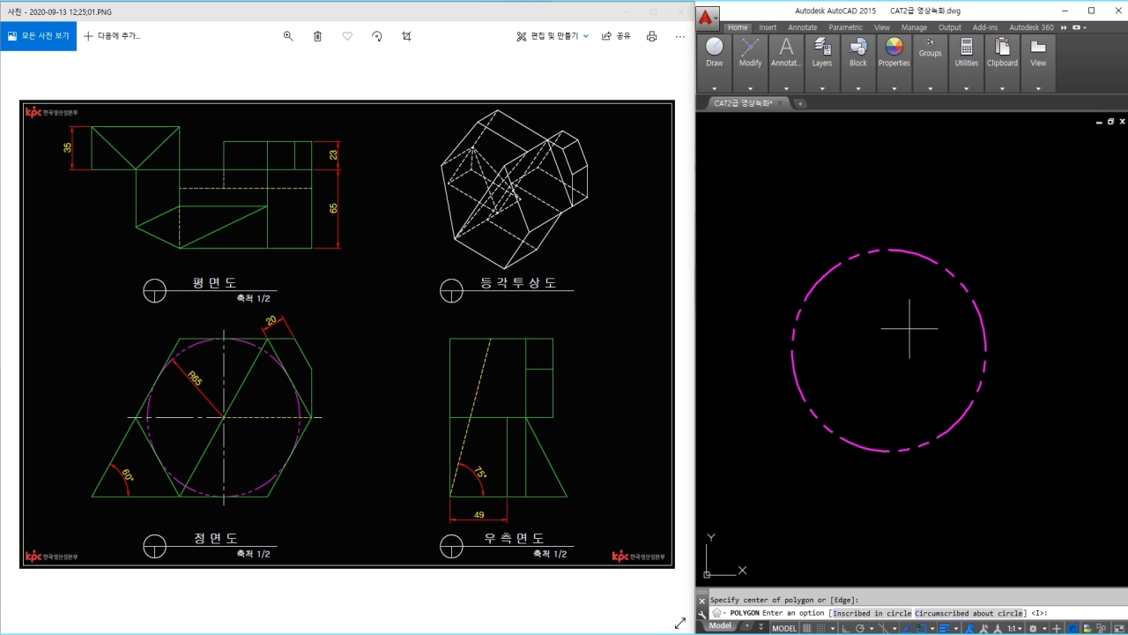
pyautogui.write('c')
pyautogui.press('Return')
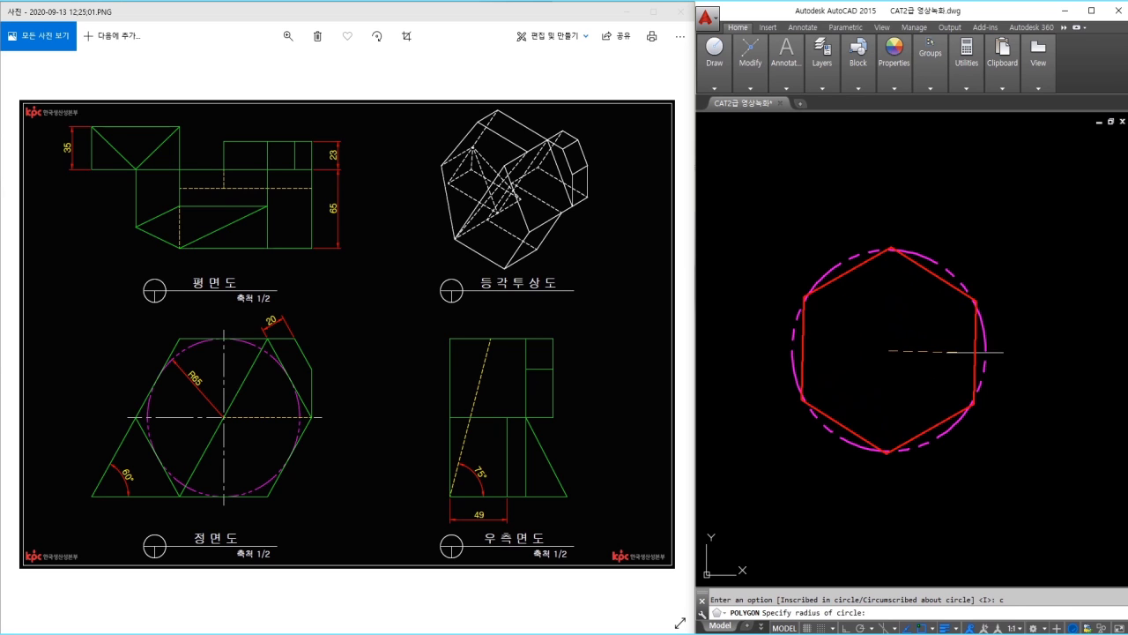
pyautogui.click(889, 451)
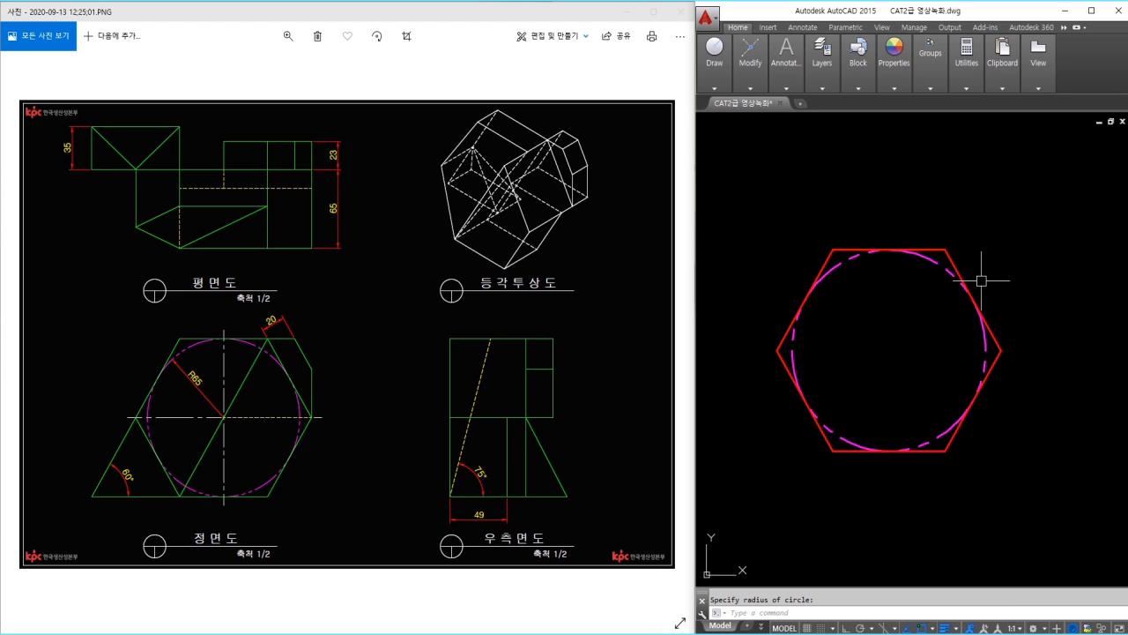
# Move the hexagon to the green outline layer 외형선
pyautogui.click(941, 250)
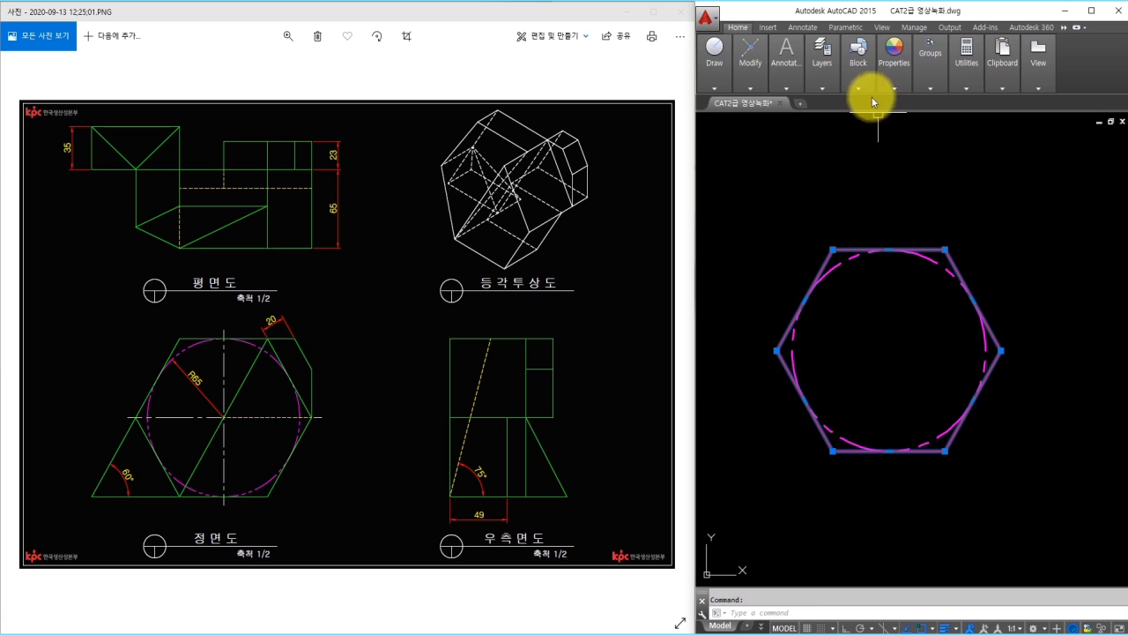
pyautogui.moveTo(831, 75)
pyautogui.click(860, 102)
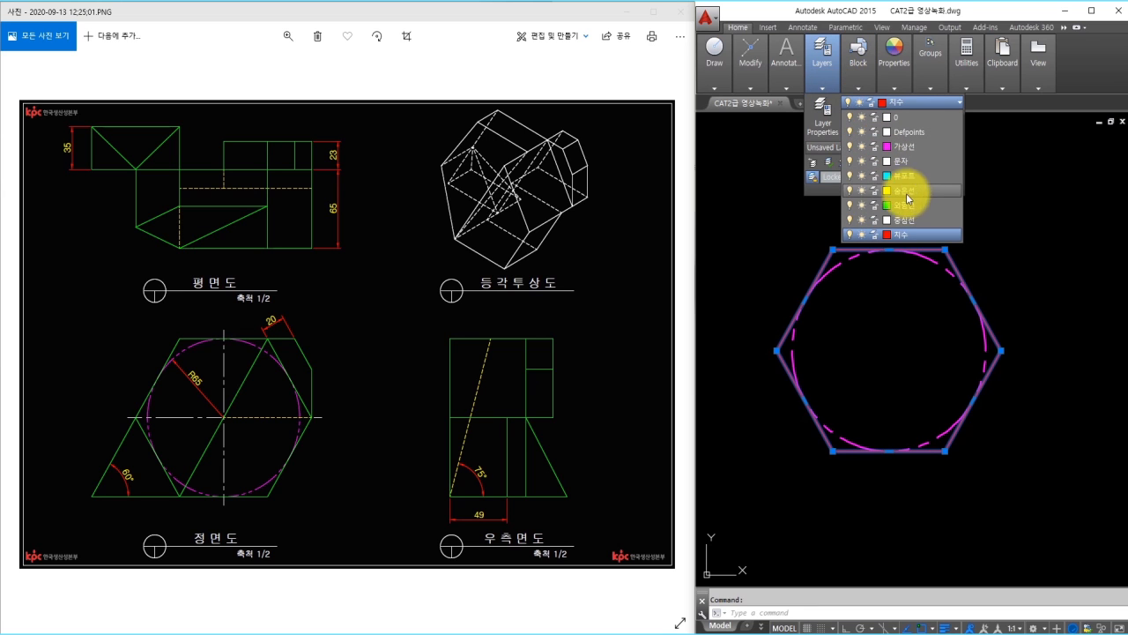
pyautogui.click(907, 210)
pyautogui.press('Escape')
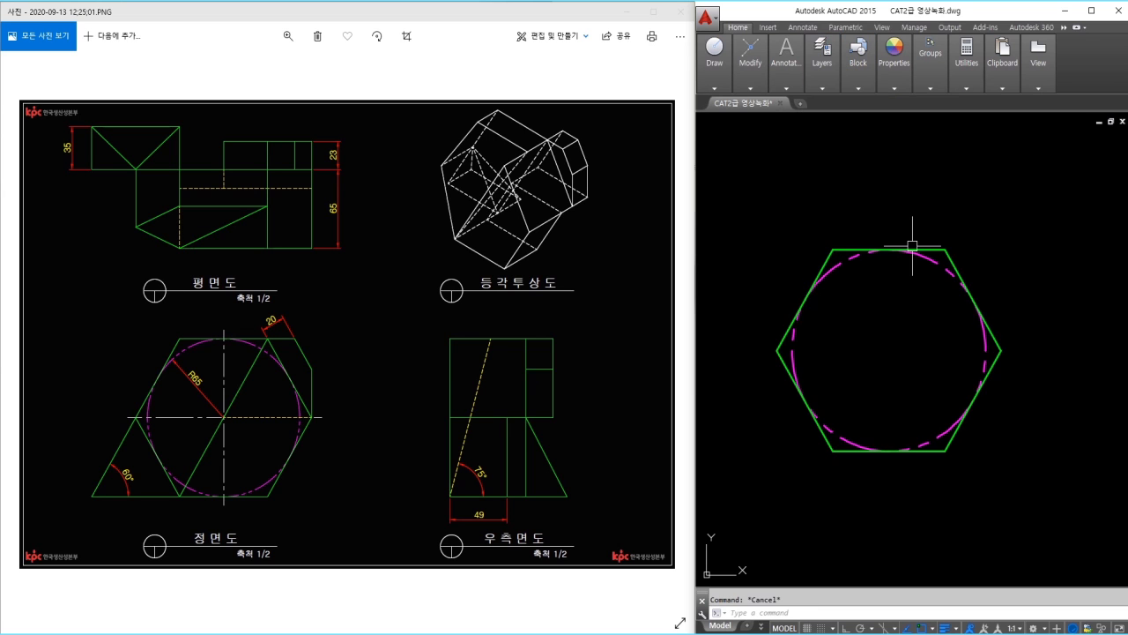
# Explode the hexagon into separate lines
pyautogui.click(945, 249)
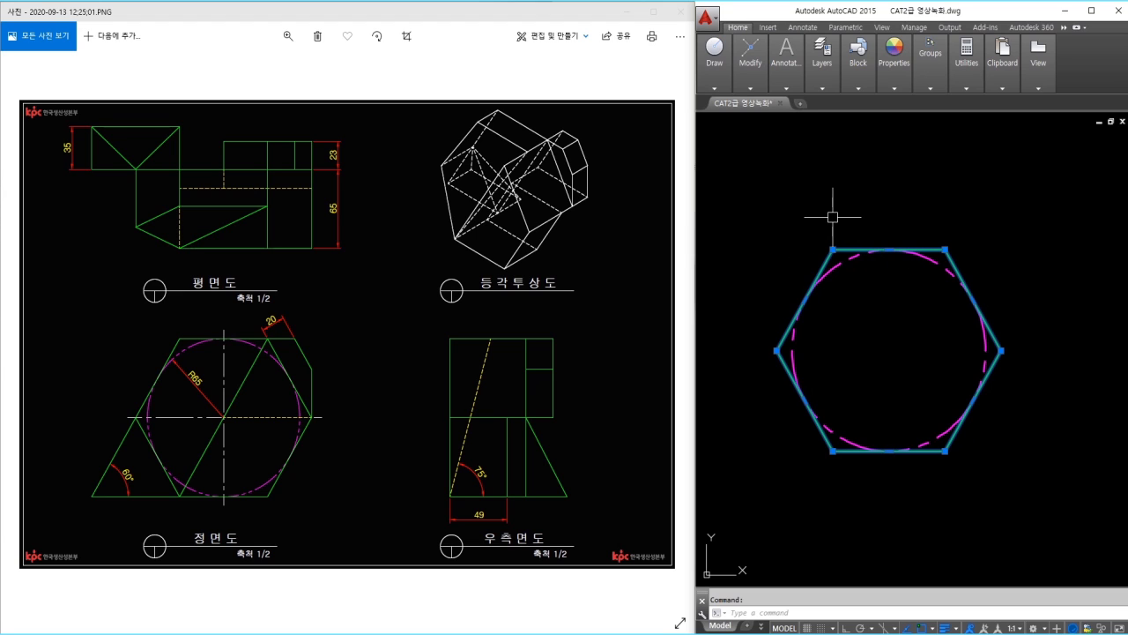
pyautogui.write('x')
pyautogui.press('Return')
pyautogui.write('l')
pyautogui.press('Return')
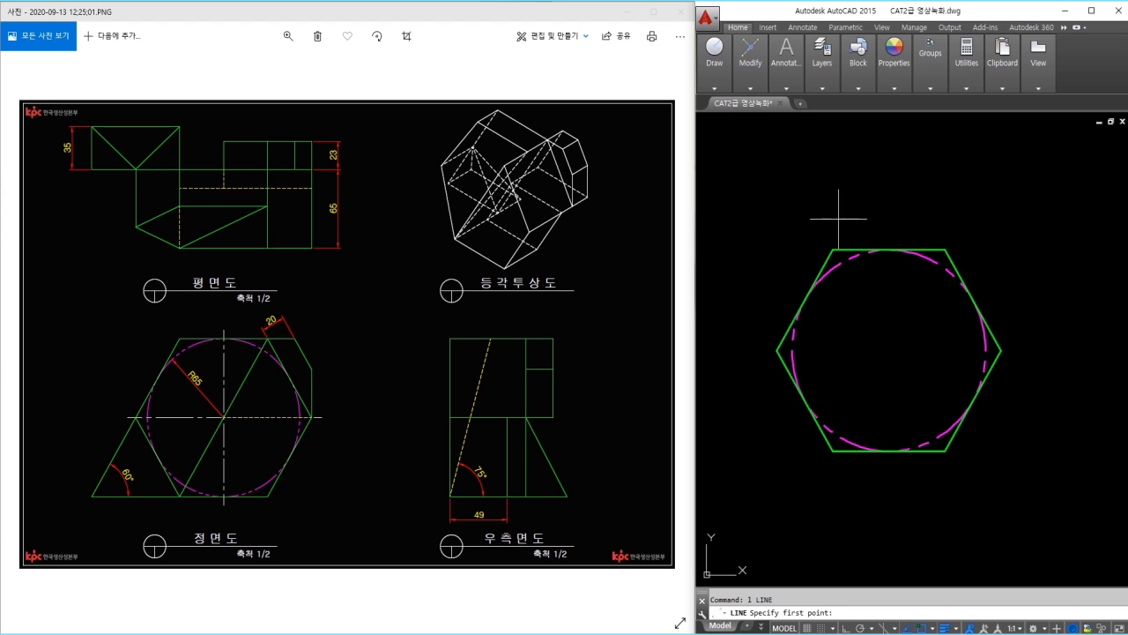
pyautogui.press('Escape')
# Offset the hexagon's upper-right edge outward by 20
pyautogui.write('o')
pyautogui.press('Return')
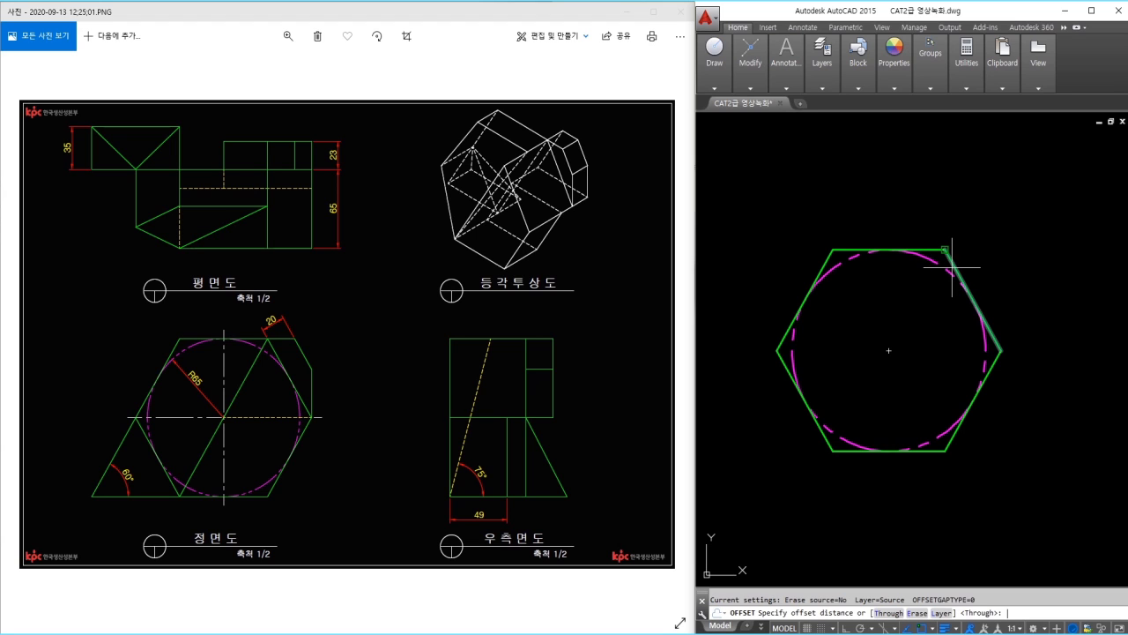
pyautogui.press('Return')
pyautogui.click(950, 264)
pyautogui.click(1053, 235)
pyautogui.press('Escape')
# Join the offset line to the hexagon's top and lower-right edges with radius 0 fillets
pyautogui.write('f')
pyautogui.press('Return')
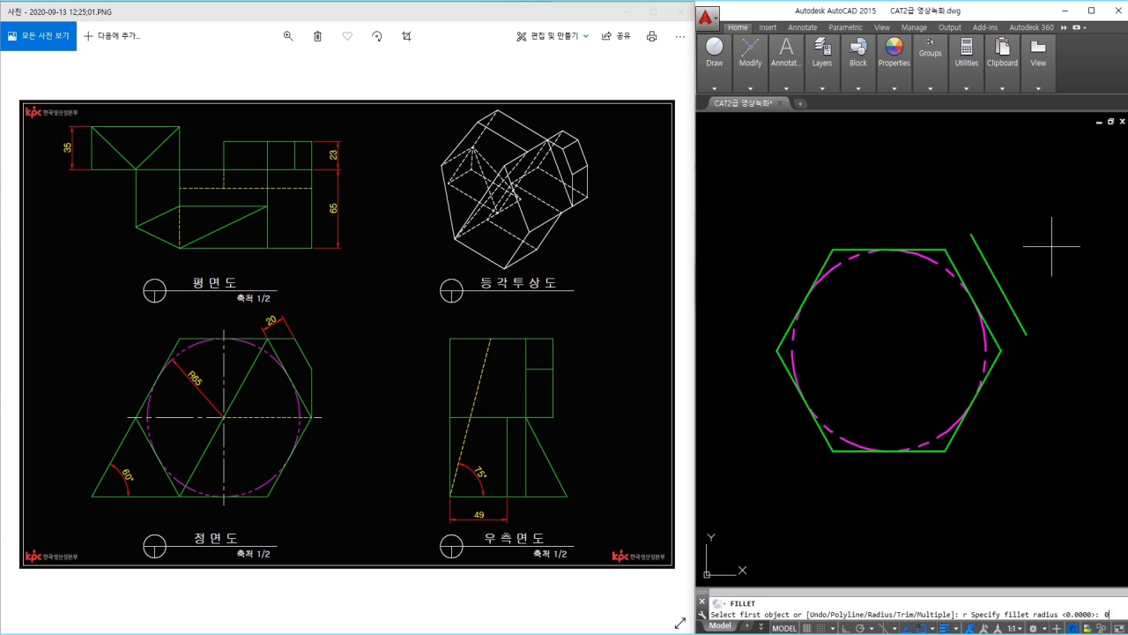
pyautogui.click(931, 249)
pyautogui.click(995, 274)
pyautogui.press('Return')
pyautogui.click(1012, 305)
pyautogui.press('Escape')
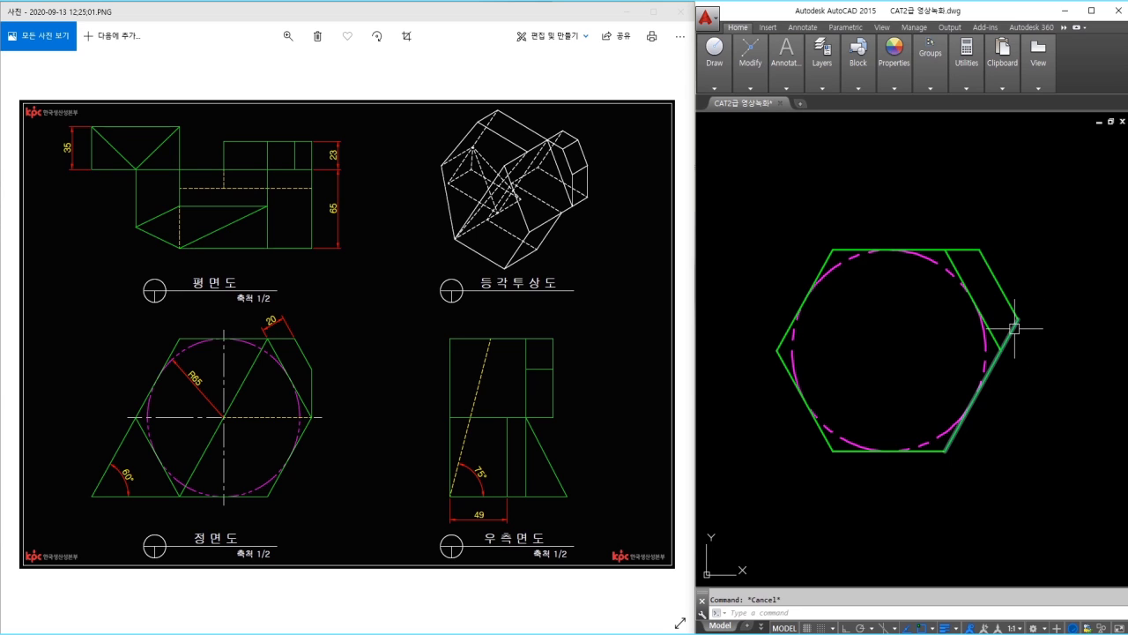
# Draw a diagonal line from the hexagon's upper-right vertex to its lower-left vertex
pyautogui.write('l')
pyautogui.press('Return')
pyautogui.click(945, 251)
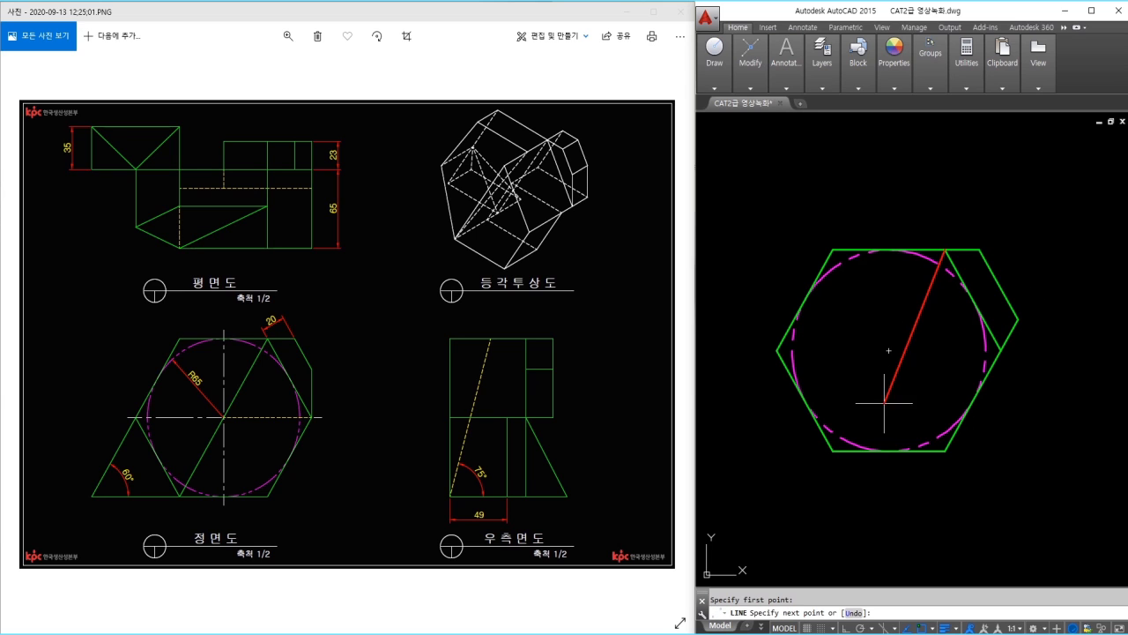
pyautogui.click(834, 450)
pyautogui.press('Escape')
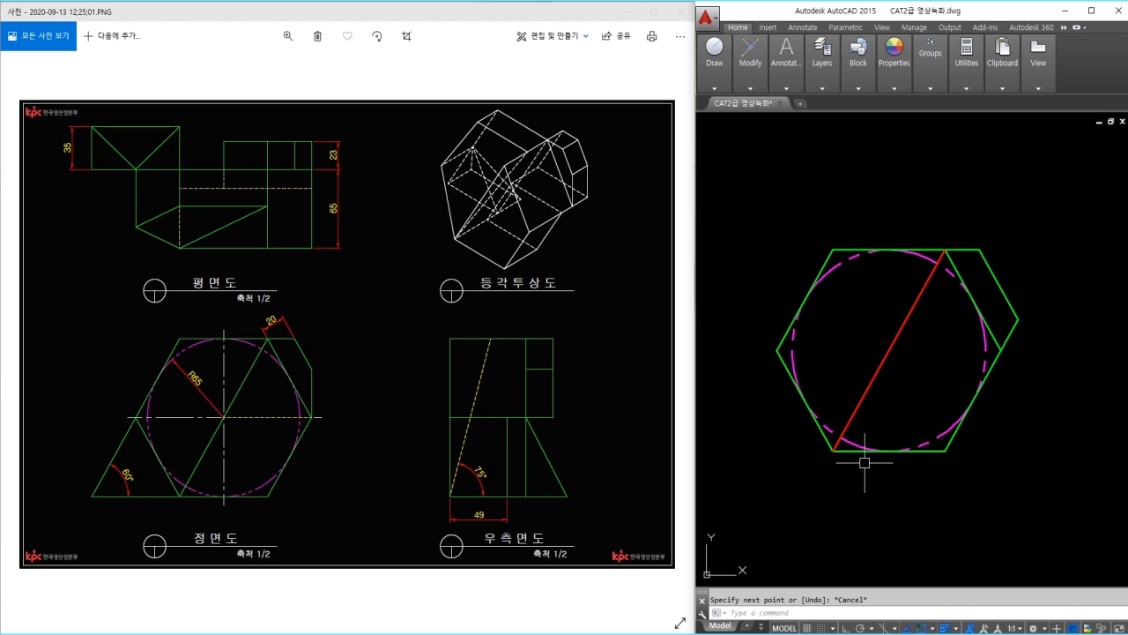
# Extend the hexagon's bottom and upper-left edges to a sharp corner with a radius 0 fillet
pyautogui.write('f')
pyautogui.press('Return')
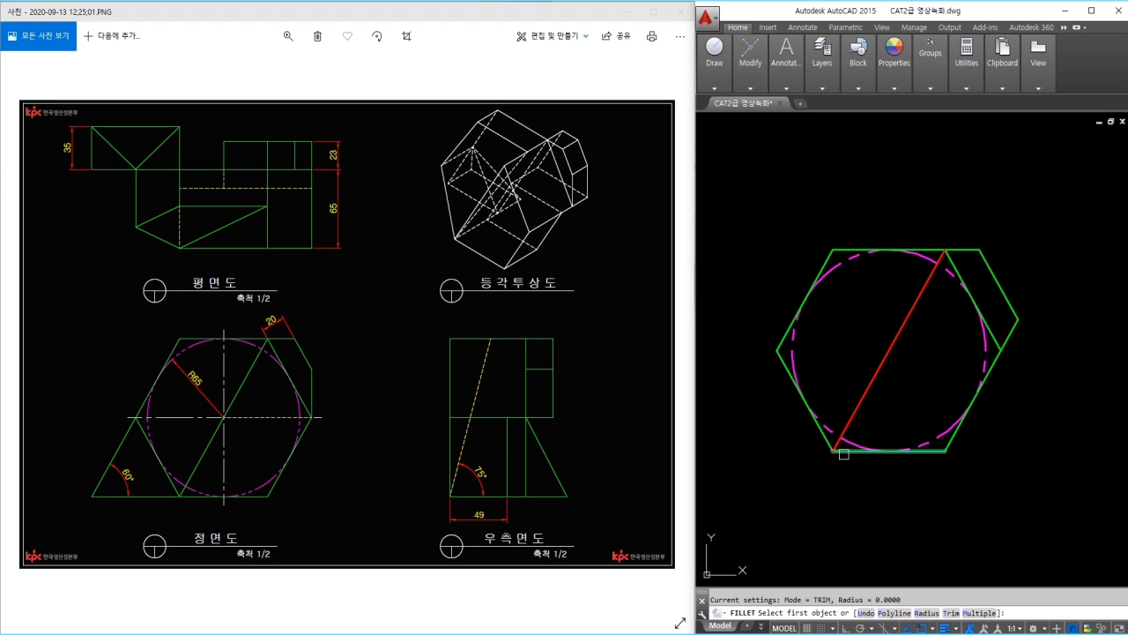
pyautogui.click(844, 450)
pyautogui.click(784, 327)
# Match the diagonal line's properties to the green outline edges
pyautogui.write('ma')
pyautogui.press('Return')
pyautogui.click(826, 441)
pyautogui.click(848, 425)
pyautogui.press('Escape')
# Dimension the angle at the extended lower-left corner as a check, and erase that dimension
pyautogui.moveTo(805, 460)
pyautogui.mouseDown(button='middle')
pyautogui.moveTo(892, 430)
pyautogui.moveTo(868, 418)
pyautogui.mouseUp(button='middle')
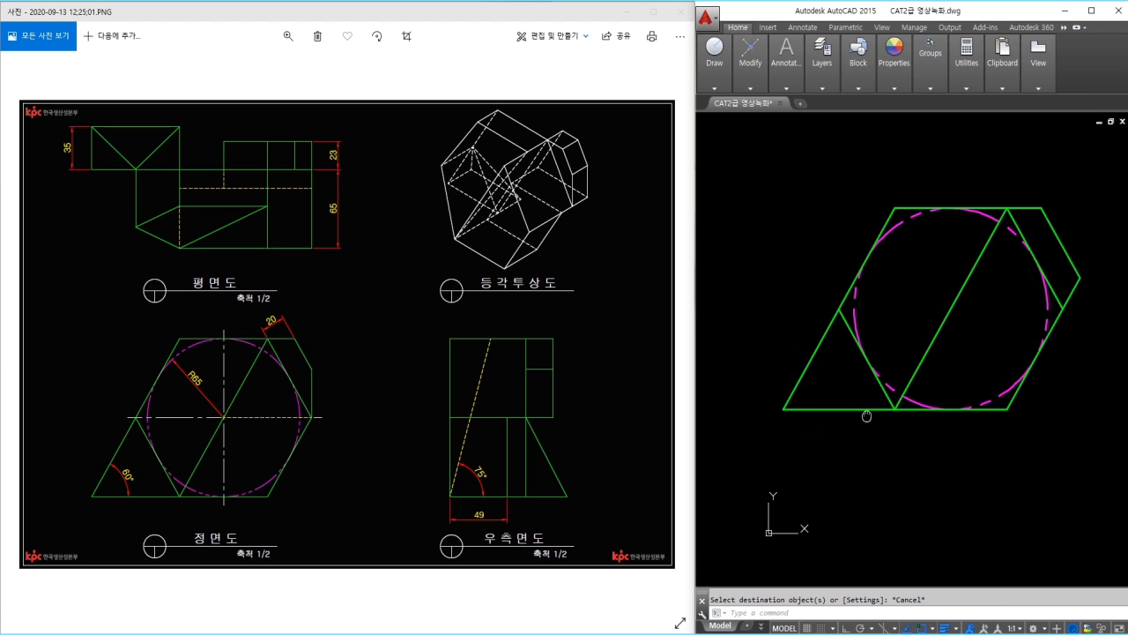
pyautogui.write('dan')
pyautogui.press('Return')
pyautogui.click(795, 388)
pyautogui.click(812, 410)
pyautogui.click(822, 390)
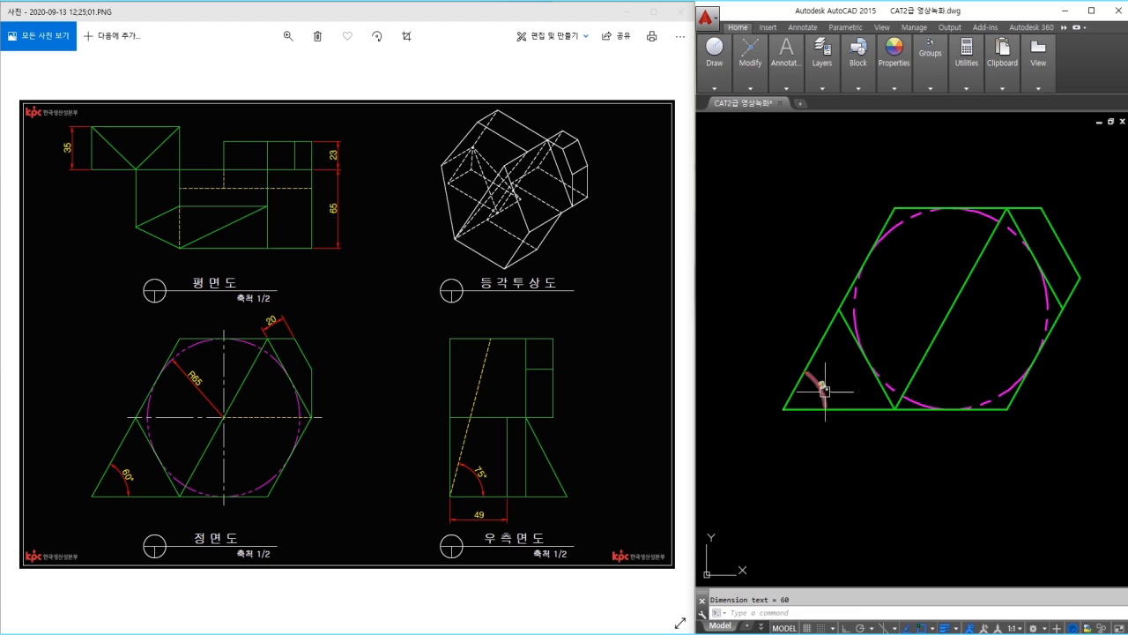
pyautogui.click(827, 390)
pyautogui.write('e')
pyautogui.press('Return')
# Draw a horizontal line from the circle's centre to the hexagon's right vertex
pyautogui.moveTo(873, 365)
pyautogui.mouseDown(button='middle')
pyautogui.moveTo(806, 388)
pyautogui.moveTo(808, 365)
pyautogui.mouseUp(button='middle')
pyautogui.write('l')
pyautogui.press('Return')
pyautogui.click(877, 341)
pyautogui.click(988, 341)
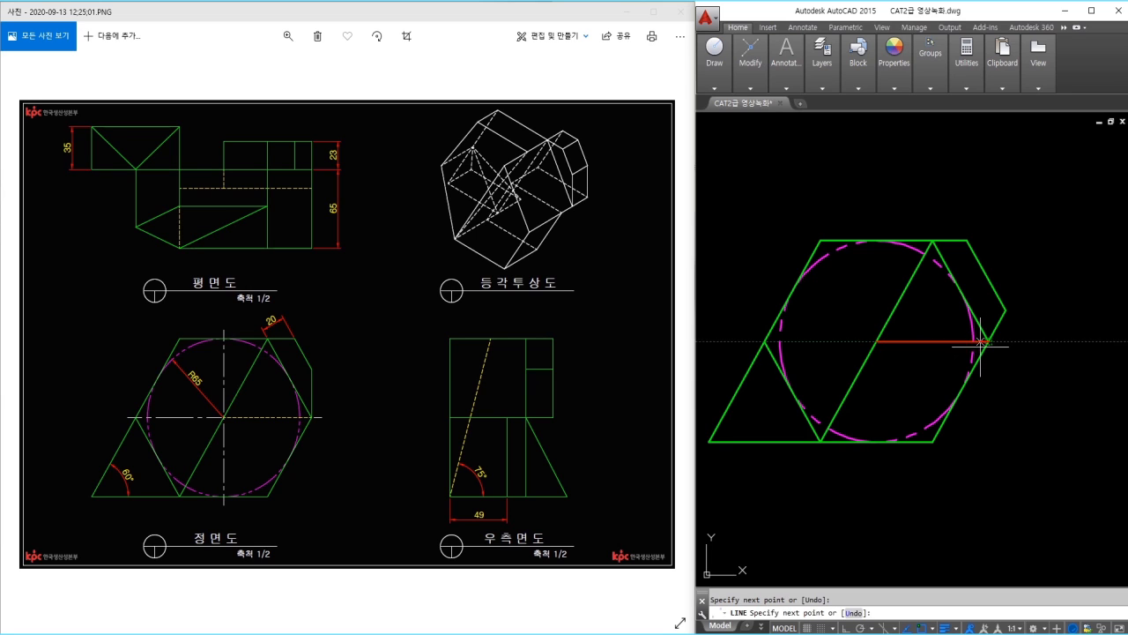
pyautogui.press('Escape')
# Move the horizontal centre-to-vertex line to the yellow hidden-line layer 숨은선
pyautogui.click(932, 341)
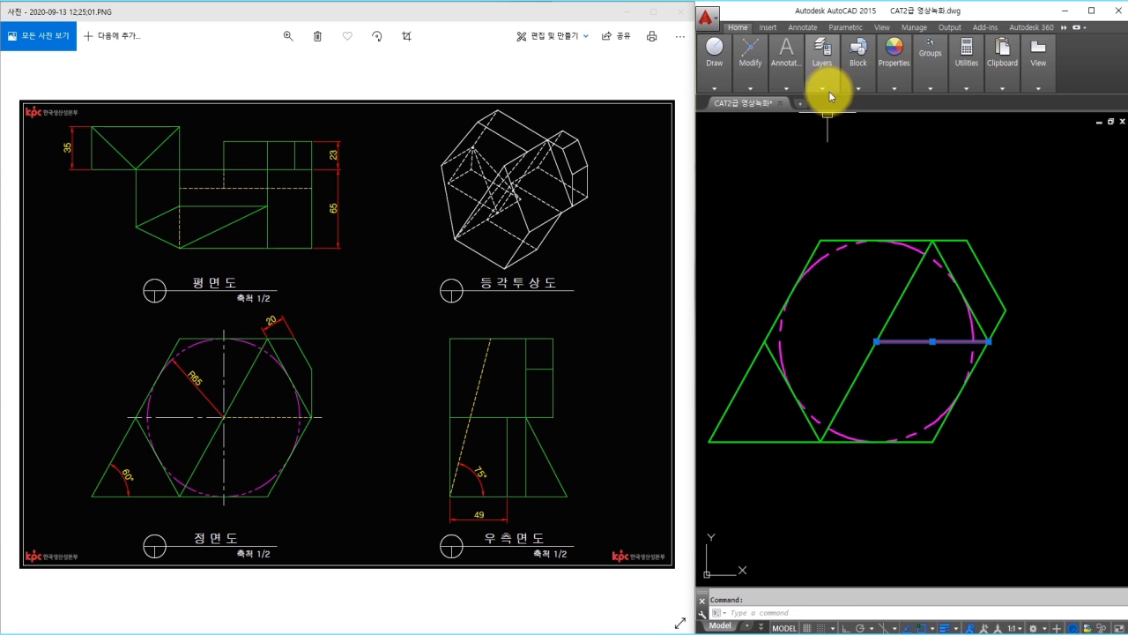
pyautogui.click(824, 88)
pyautogui.click(877, 103)
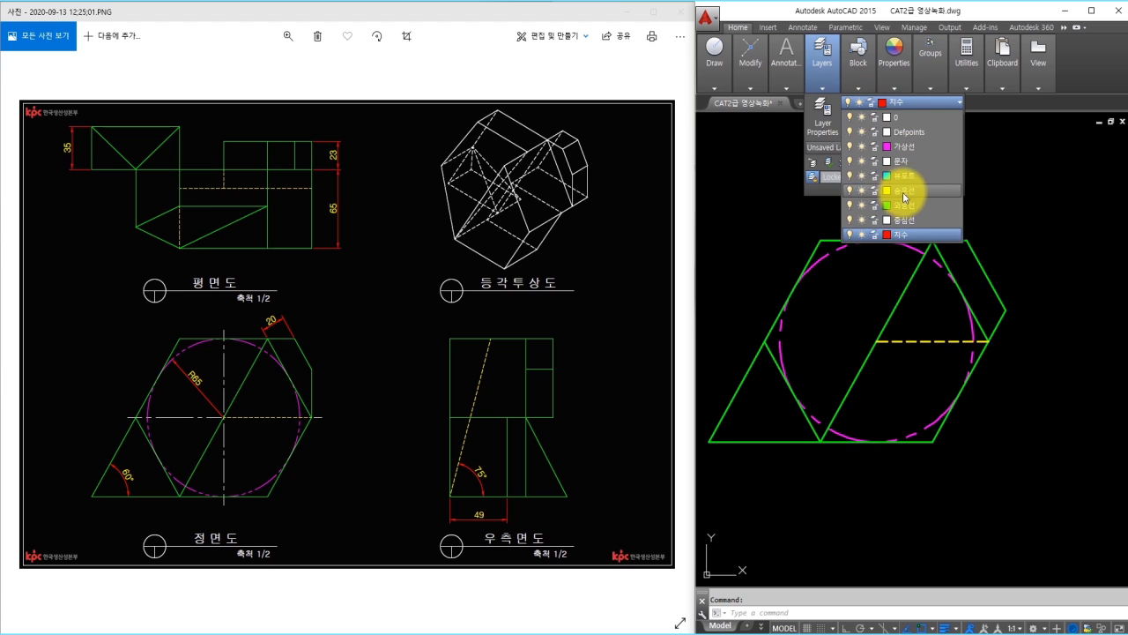
pyautogui.click(899, 190)
pyautogui.press('Escape')
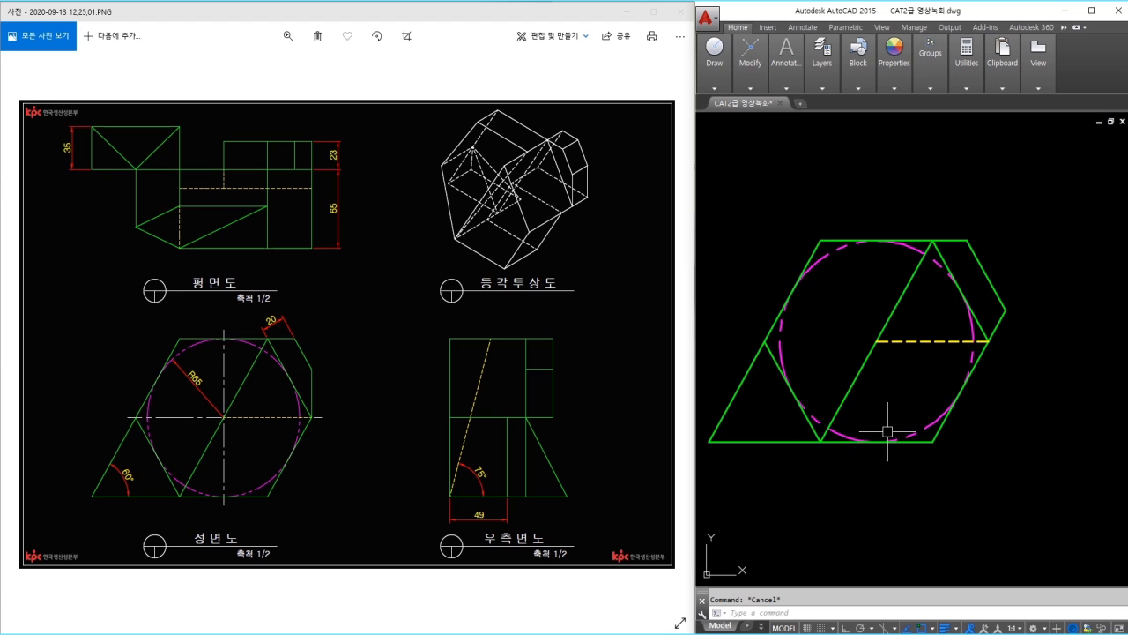
# Turn off the 가상선 layer to hide the construction circle in the front view
pyautogui.click(825, 71)
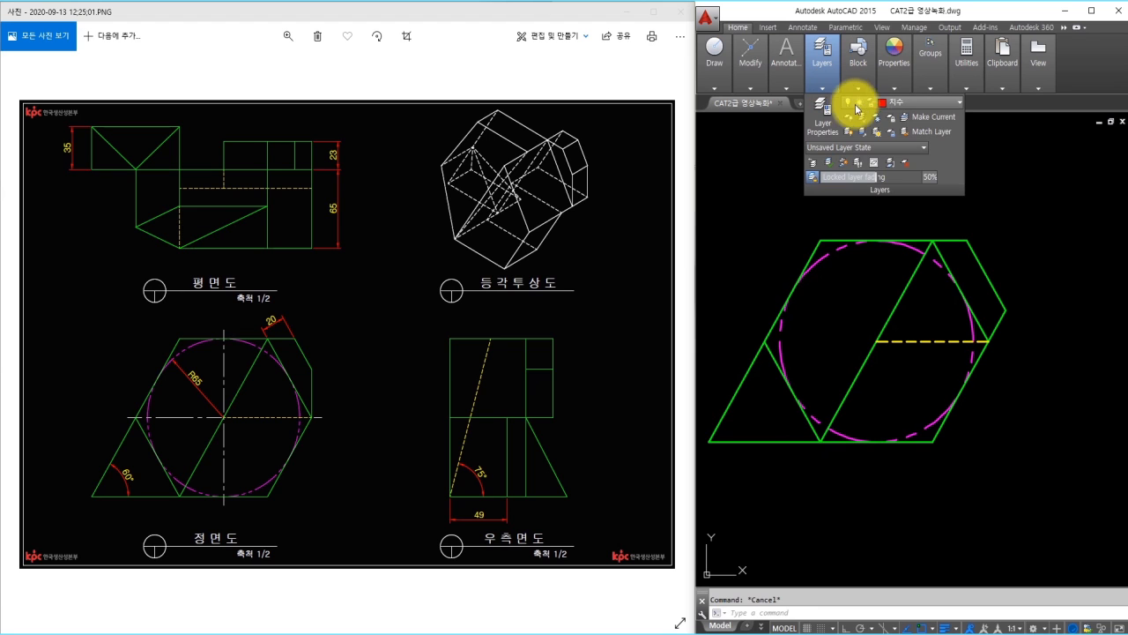
pyautogui.click(882, 103)
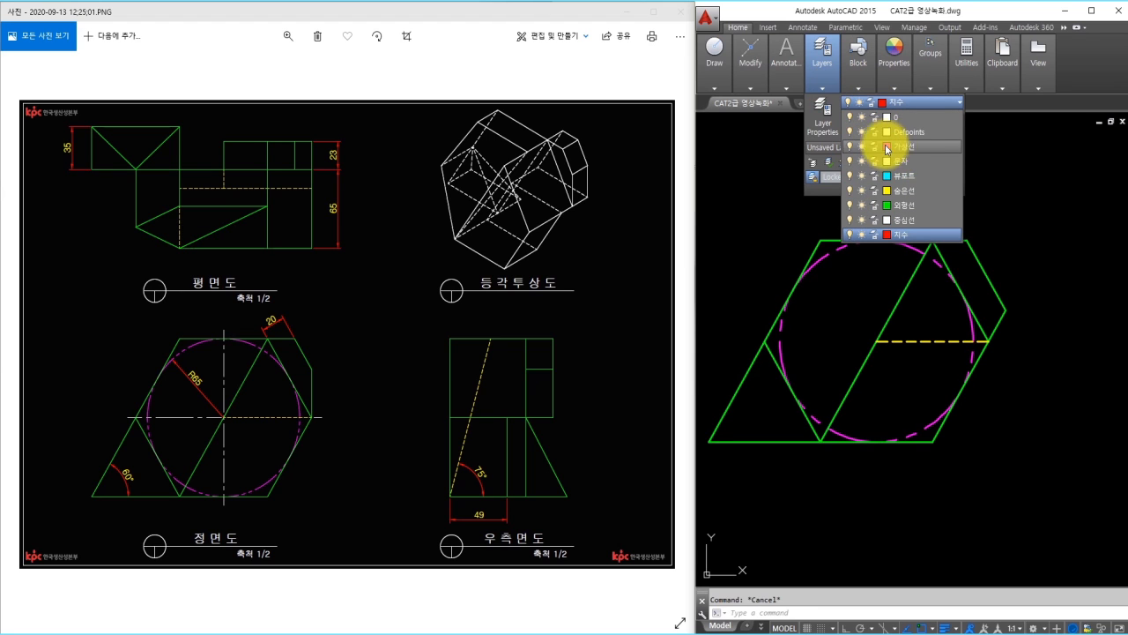
pyautogui.click(848, 146)
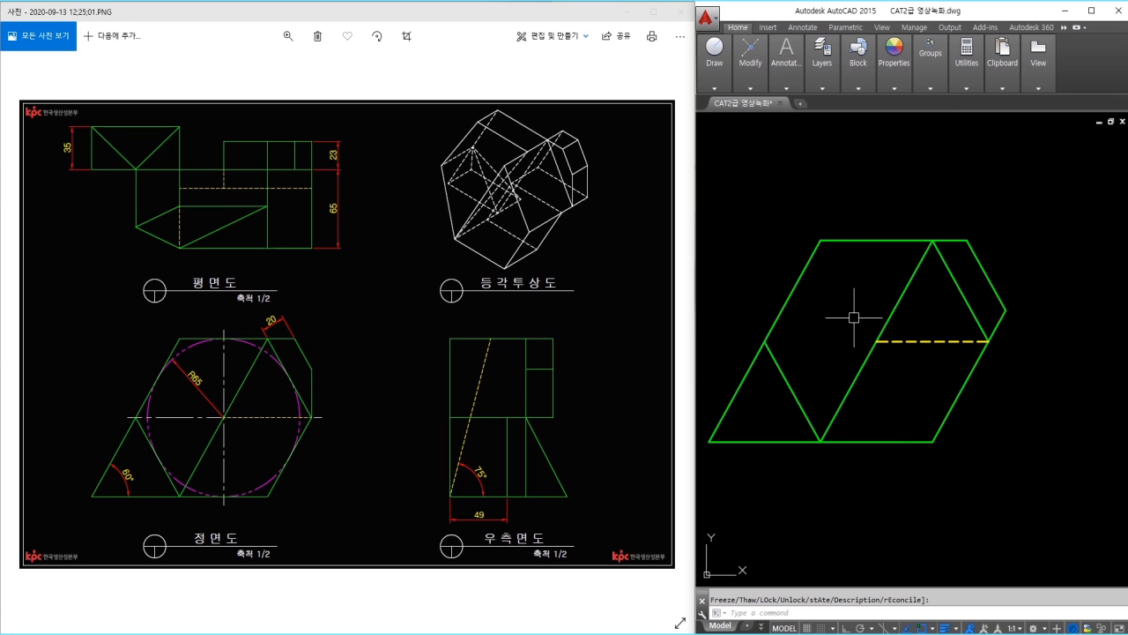
# Draw a horizontal guide line above the front view and continue it straight down along the view's right side
pyautogui.scroll(-2, 914, 294)
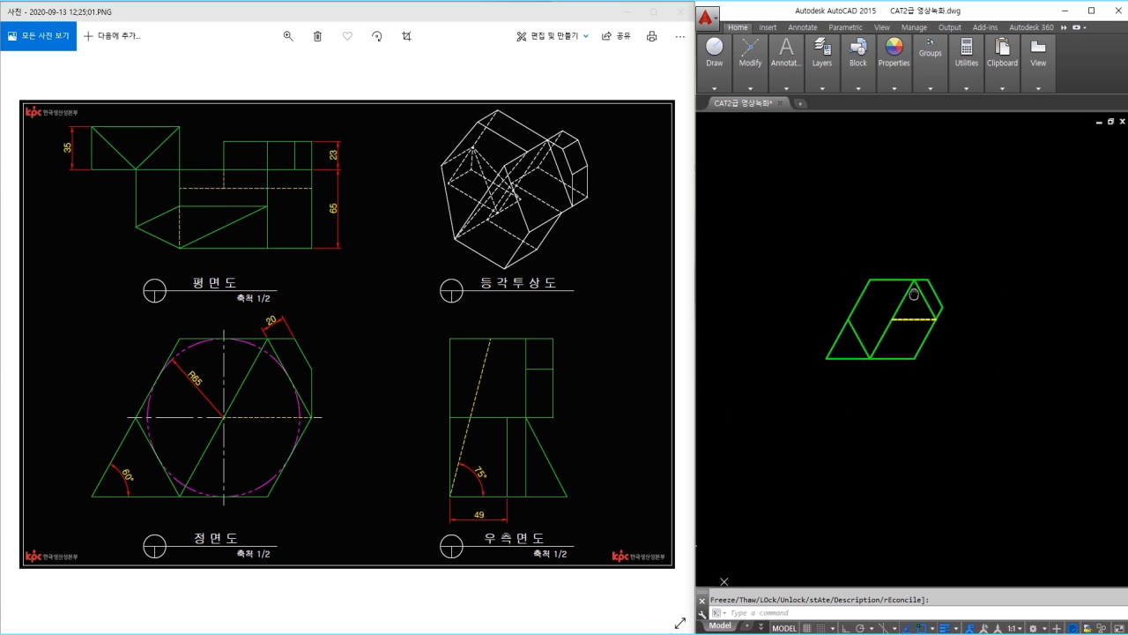
pyautogui.moveTo(915, 293); pyautogui.dragTo(875, 329, button='middle')
pyautogui.write('l')
pyautogui.press('Return')
pyautogui.click(762, 222)
pyautogui.press('F8')
pyautogui.click(967, 224)
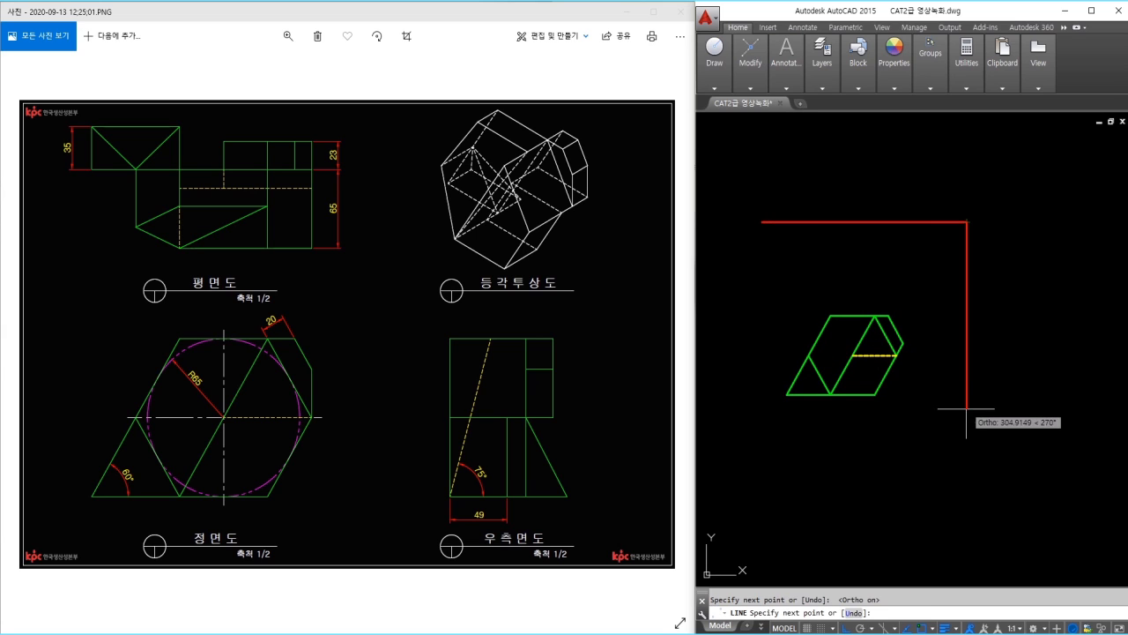
pyautogui.click(968, 430)
pyautogui.press('Return')
# Draw a 45° projection line up and to the right from the corner of the two guide lines
pyautogui.press('Return')
pyautogui.click(967, 222)
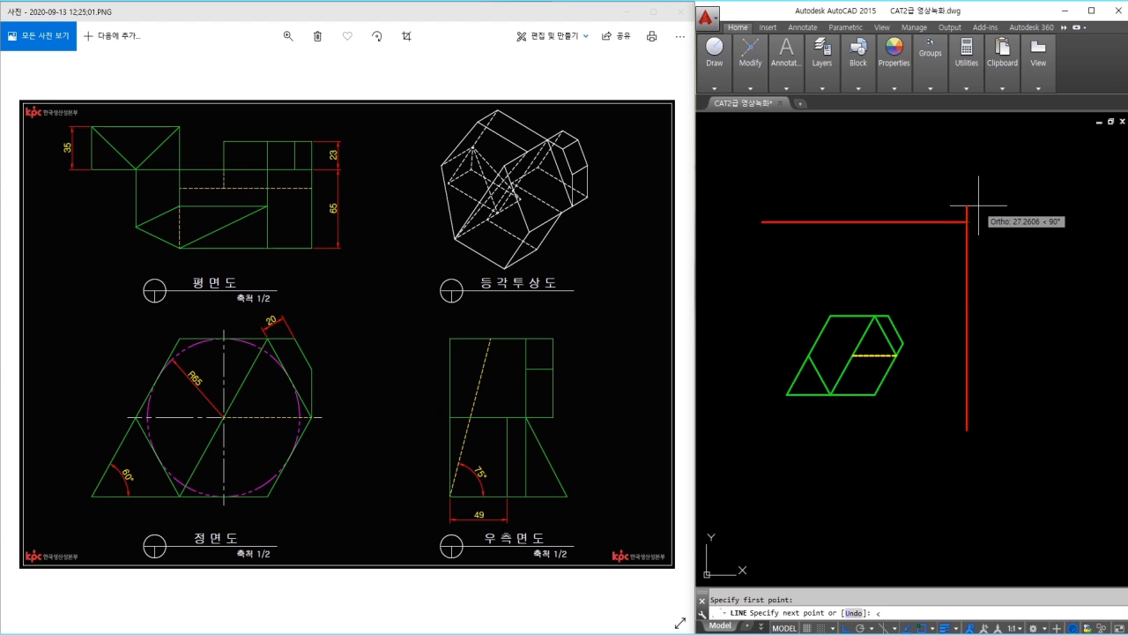
pyautogui.write('<45')
pyautogui.press('Return')
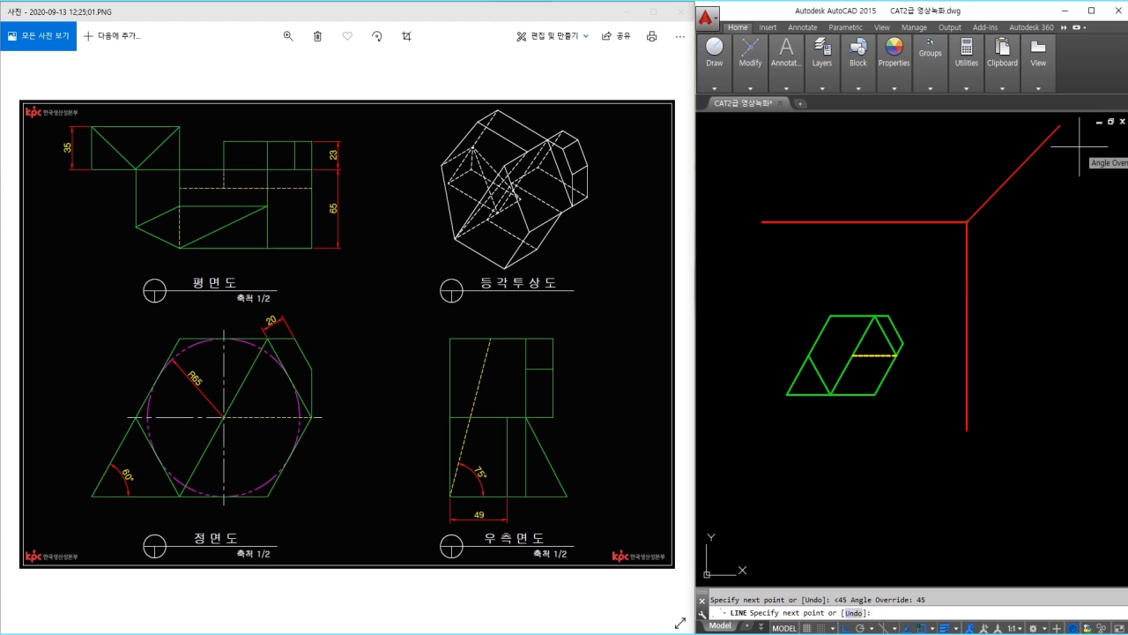
pyautogui.click(1075, 149)
pyautogui.press('Escape')
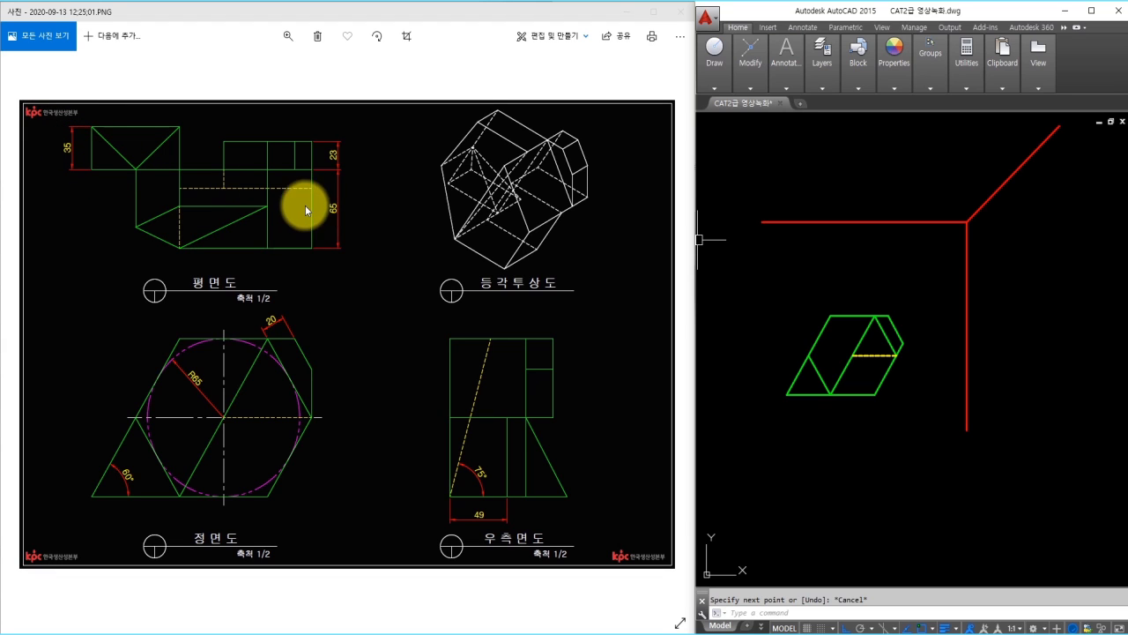
# Offset the horizontal guide line upward by 100
pyautogui.rightClick(331, 210)
pyautogui.click(769, 239)
pyautogui.write('o')
pyautogui.press('space')
pyautogui.write('100')
pyautogui.press('space')
pyautogui.click(856, 221)
pyautogui.click(867, 175)
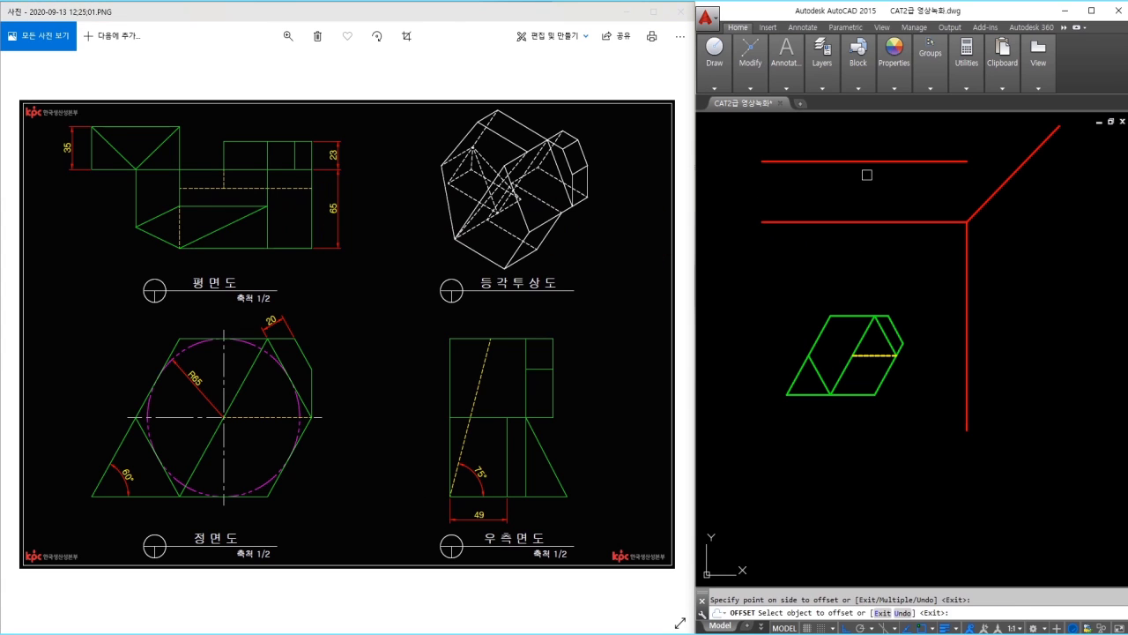
pyautogui.press('Escape')
# Draw vertical projection lines from the front view's leftmost and rightmost vertices up past both horizontal guide lines
pyautogui.write('l')
pyautogui.press('space')
pyautogui.click(788, 395)
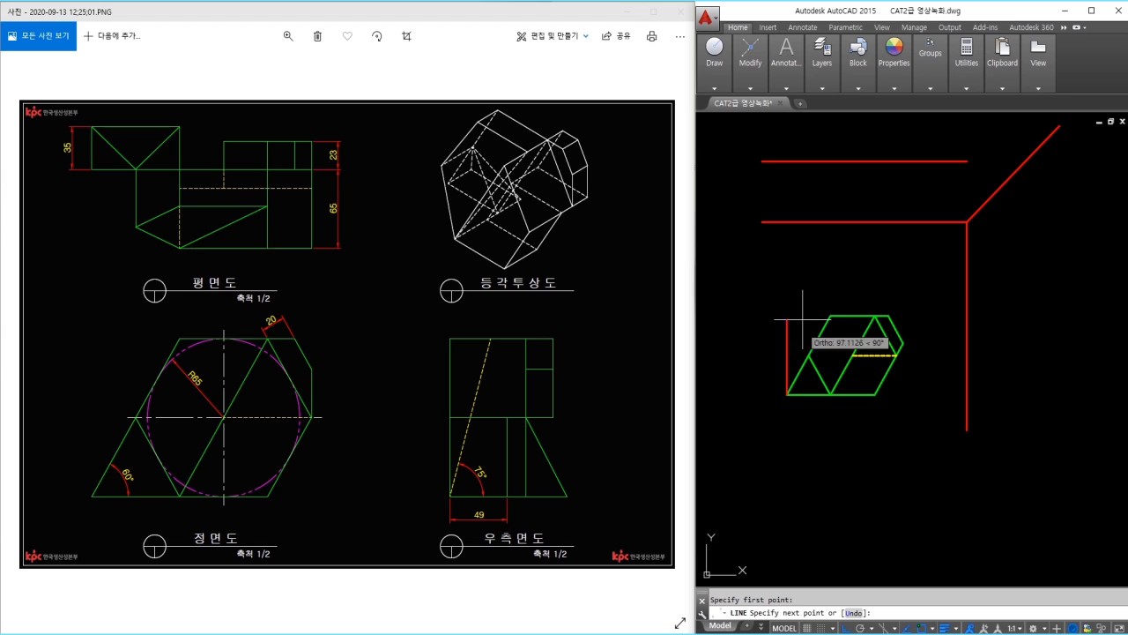
pyautogui.click(787, 130)
pyautogui.press('space')
pyautogui.press('space')
pyautogui.click(903, 342)
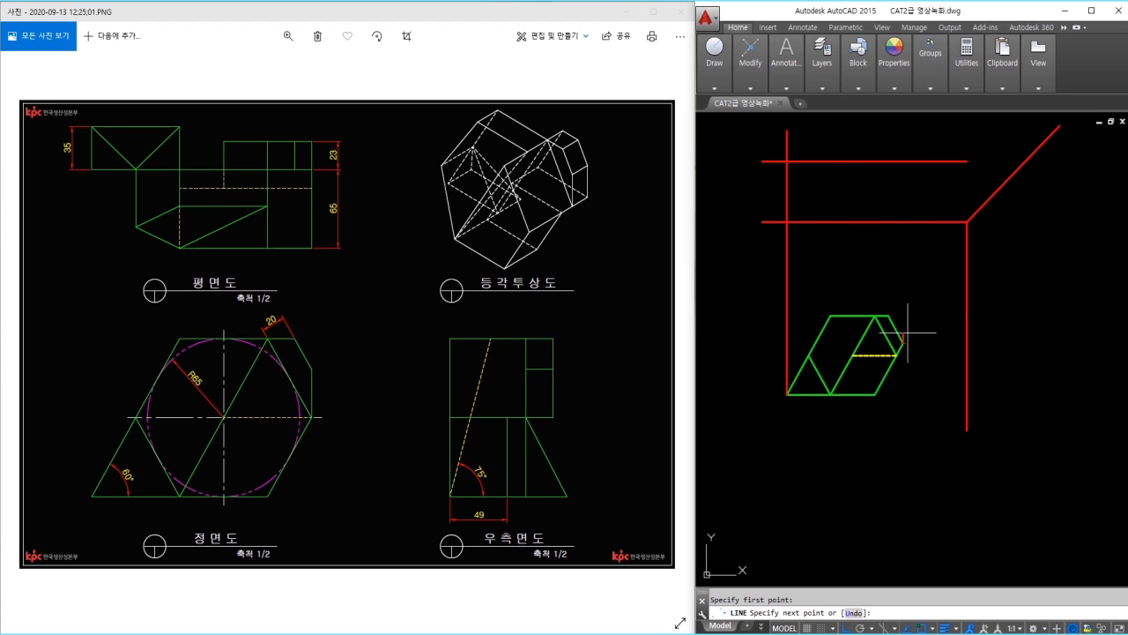
pyautogui.click(917, 132)
pyautogui.press('Escape')
# Trim the crossing guide lines so that only the top view's rectangle remains
pyautogui.write('r')
pyautogui.press('space')
pyautogui.press('space')
pyautogui.click(918, 152)
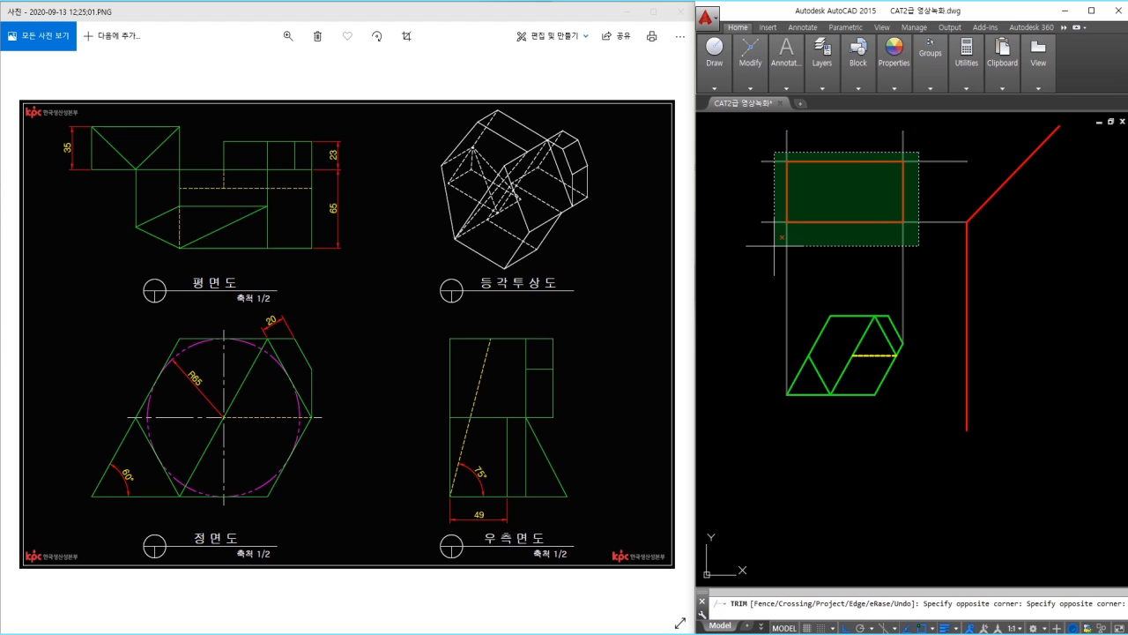
pyautogui.click(775, 246)
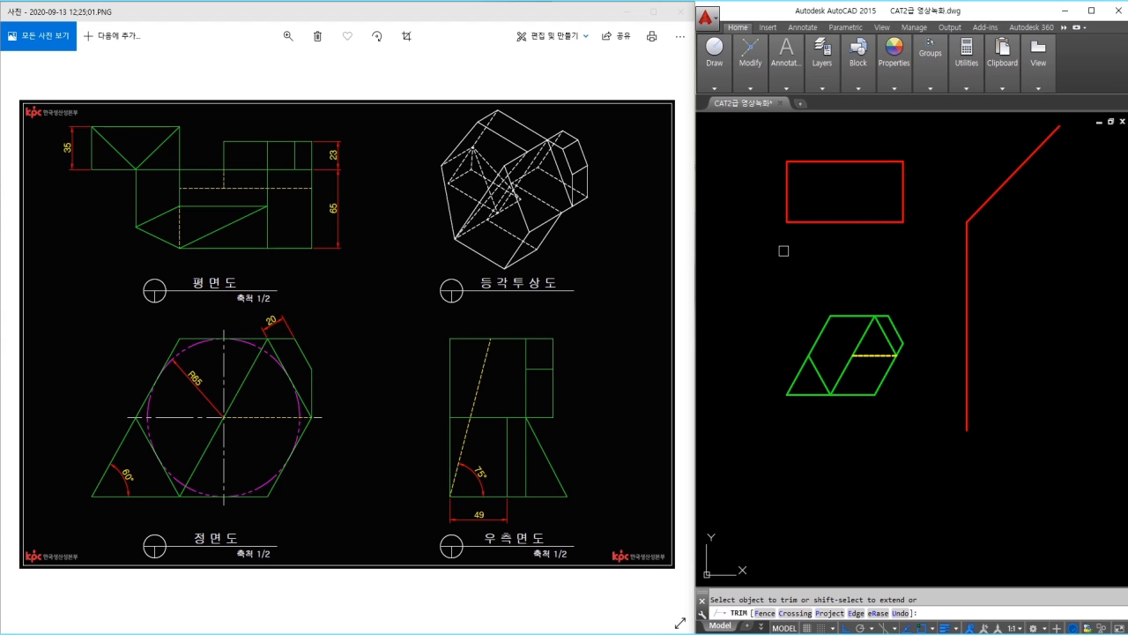
pyautogui.press('Escape')
# Match the top view rectangle's properties to the front view's green outline
pyautogui.write('ma')
pyautogui.press('space')
pyautogui.click(849, 314)
pyautogui.click(935, 265)
pyautogui.click(779, 155)
pyautogui.press('Escape')
# Project the top view's upper edge horizontally across the 45° line, and draw a vertical line down from their intersection
pyautogui.moveTo(937, 190); pyautogui.dragTo(909, 211, button='middle')
pyautogui.write('l')
pyautogui.press('space')
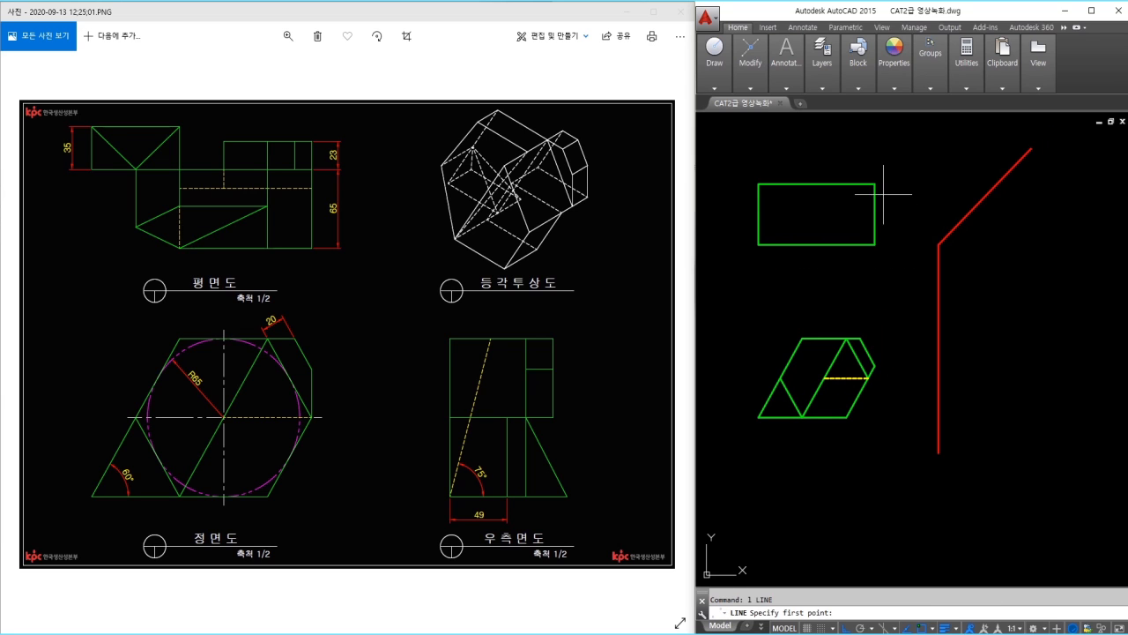
pyautogui.click(875, 184)
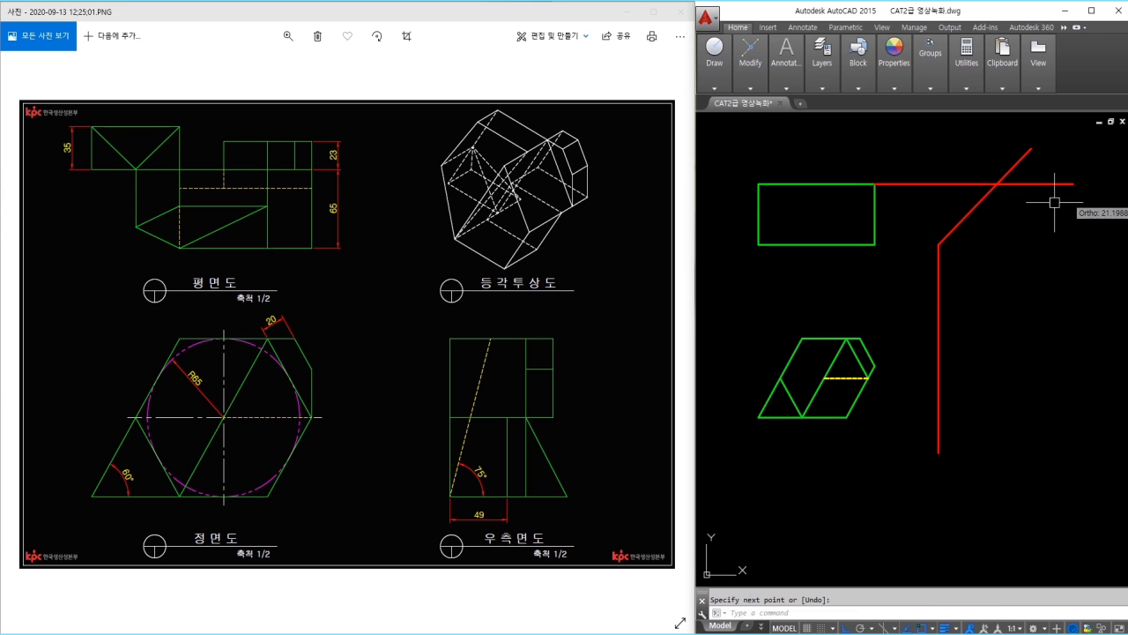
pyautogui.press('space')
pyautogui.click(997, 184)
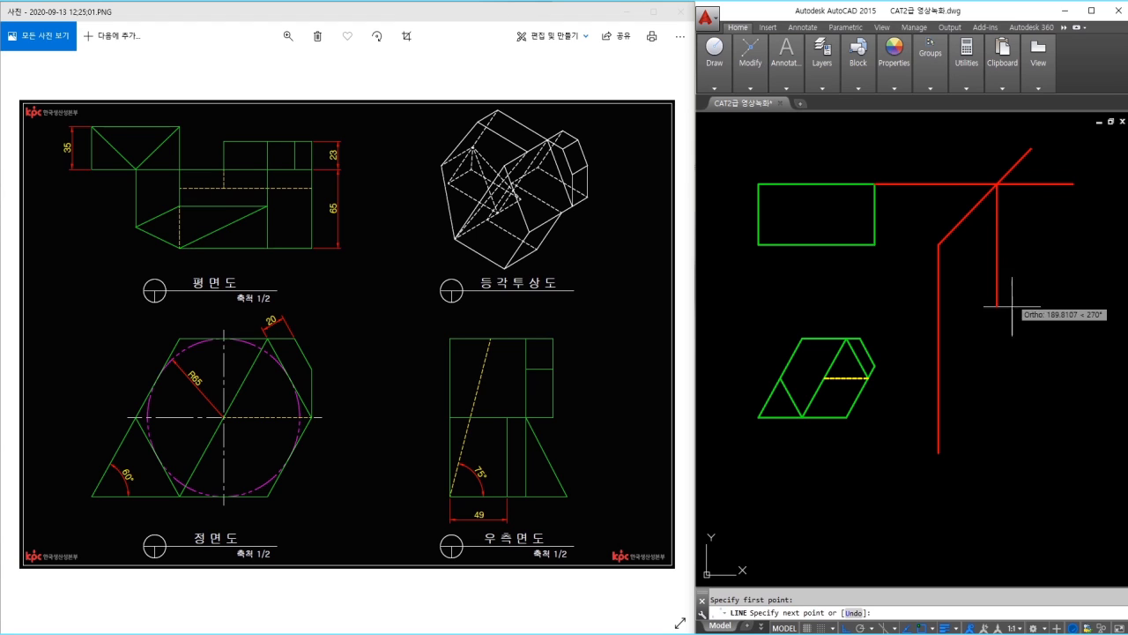
pyautogui.click(1005, 457)
pyautogui.press('space')
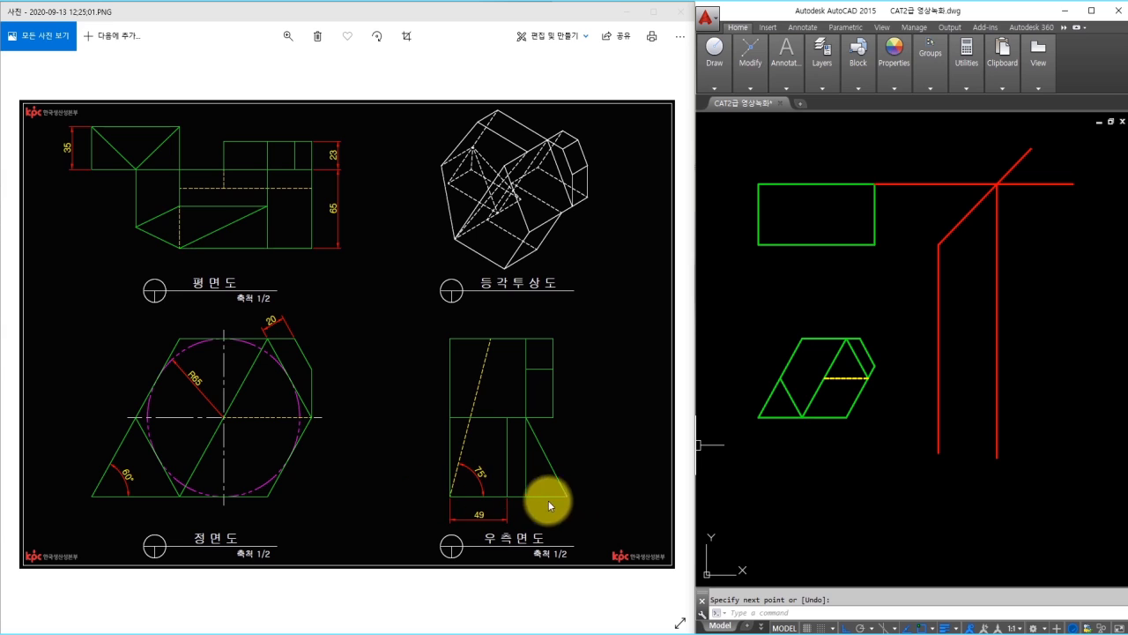
# Draw horizontal projection lines from the front view's top and bottom edges across the two vertical side-view lines
pyautogui.press('space')
pyautogui.click(860, 338)
pyautogui.click(1036, 337)
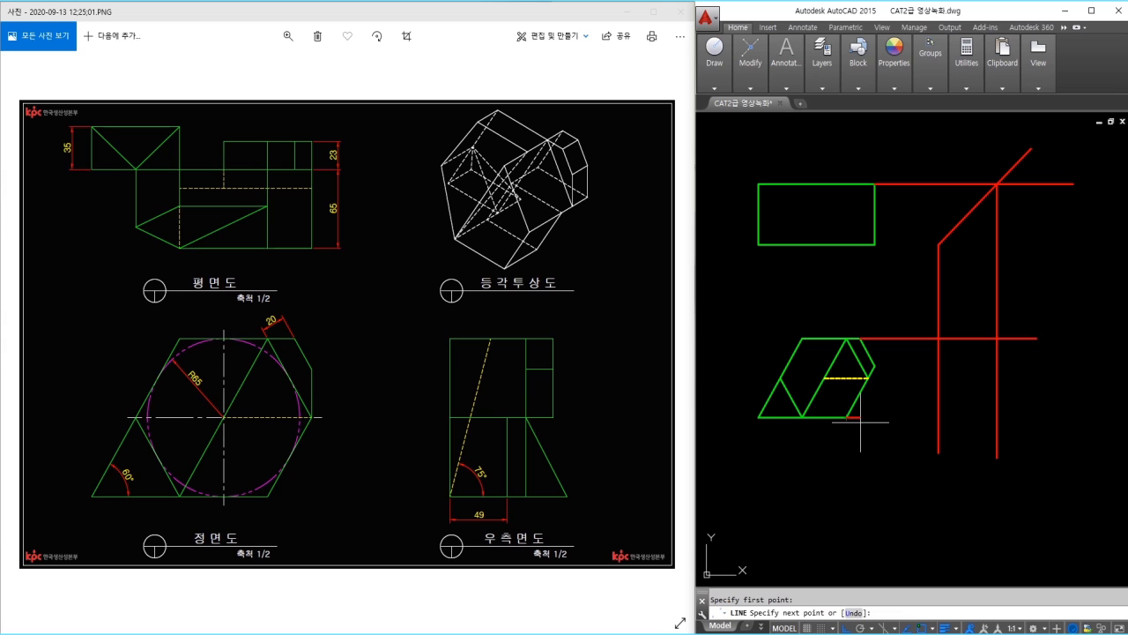
pyautogui.click(1035, 415)
pyautogui.press('Escape')
# Trim the projection lines to the side view's rectangle and erase the leftover horizontal line across the 45° line
pyautogui.write('tr')
pyautogui.press('space')
pyautogui.press('space')
pyautogui.click(1012, 433)
pyautogui.click(938, 328)
pyautogui.press('Escape')
pyautogui.write('e')
pyautogui.press('space')
pyautogui.click(1032, 182)
pyautogui.press('space')
# Match the side view rectangle and the 45° line to the top view's green outline properties
pyautogui.write('m')
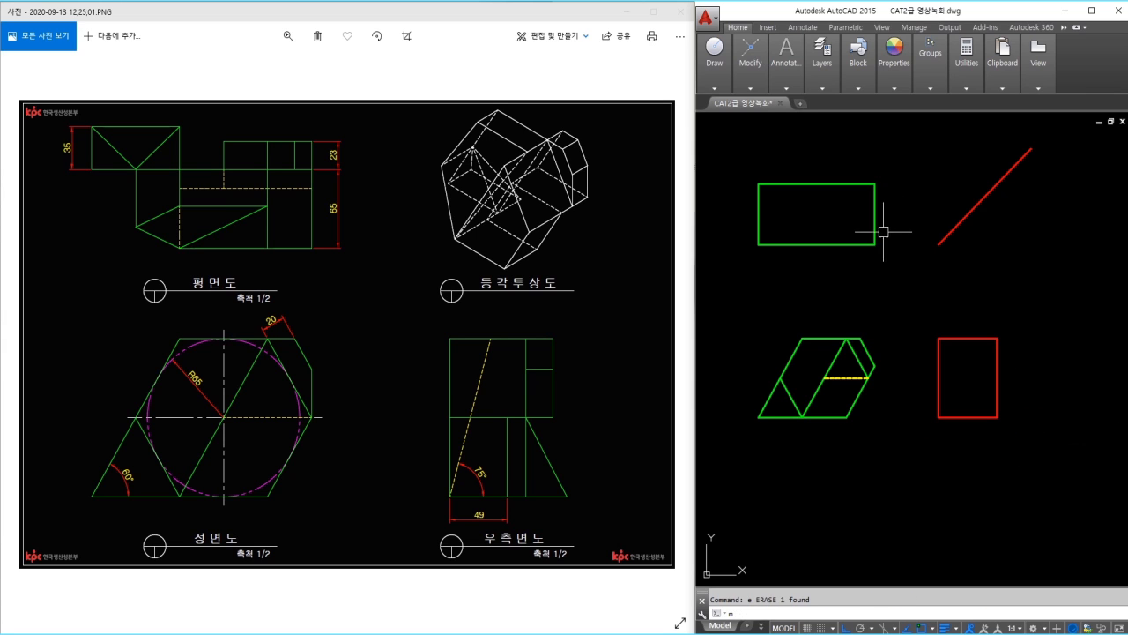
pyautogui.write('a')
pyautogui.press('space')
pyautogui.click(875, 221)
pyautogui.click(997, 221)
pyautogui.press('Escape')
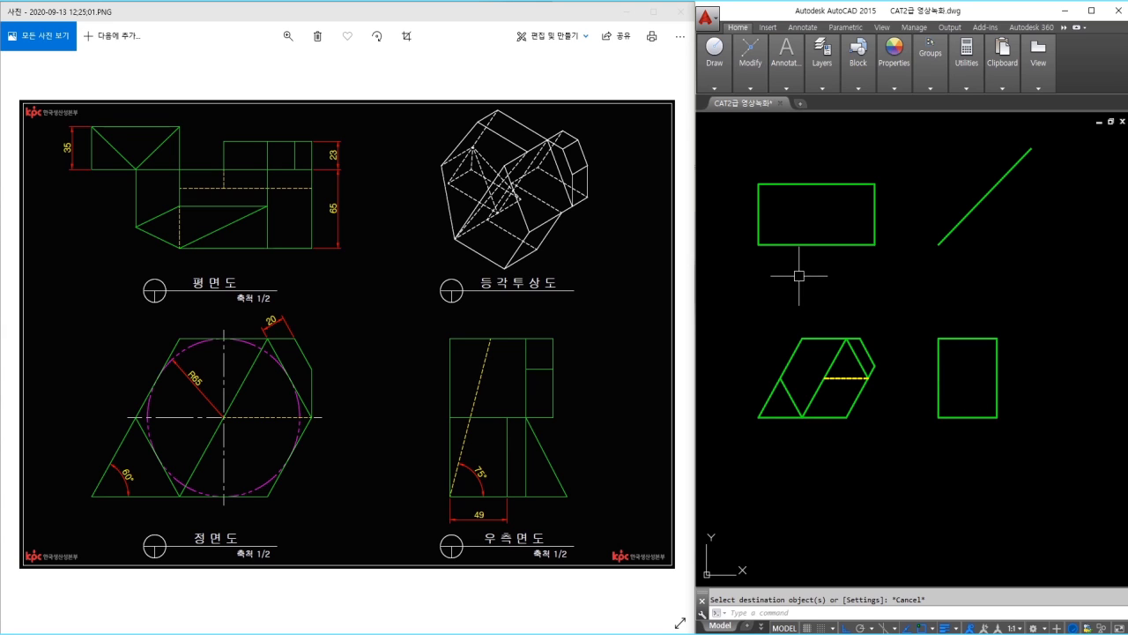
# Offset the top view's bottom edge upward by 65
pyautogui.write('o')
pyautogui.press('Return')
pyautogui.write('65')
pyautogui.press('Return')
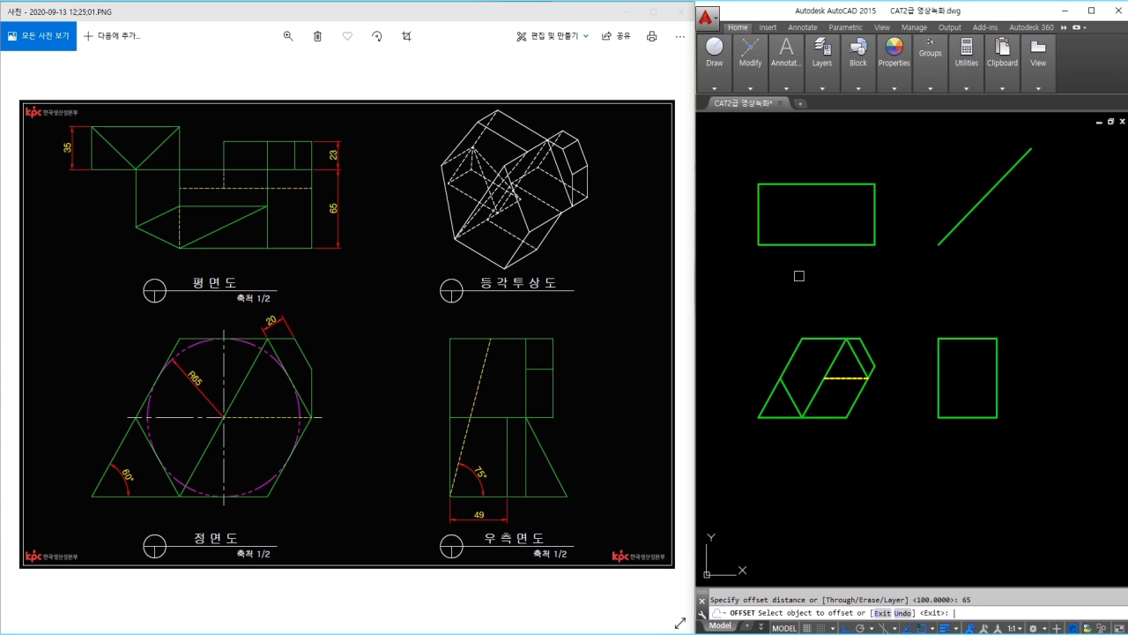
pyautogui.click(820, 244)
pyautogui.press('Escape')
# Offset the top view's inner horizontal line upward by 23
pyautogui.write('o')
pyautogui.press('Return')
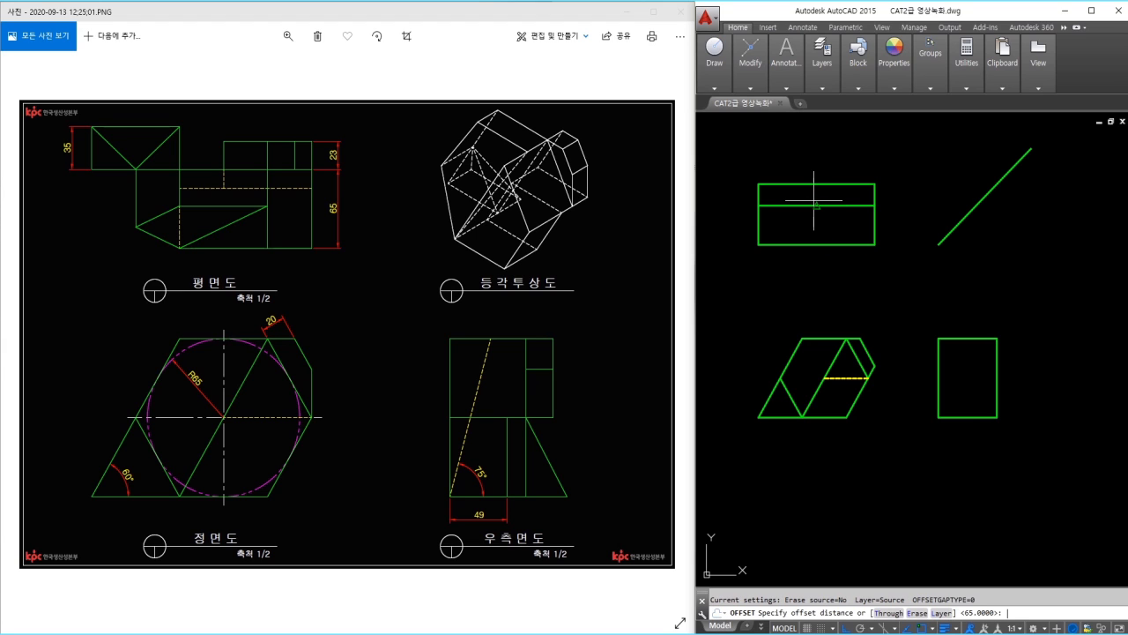
pyautogui.write('23')
pyautogui.press('Return')
pyautogui.click(842, 205)
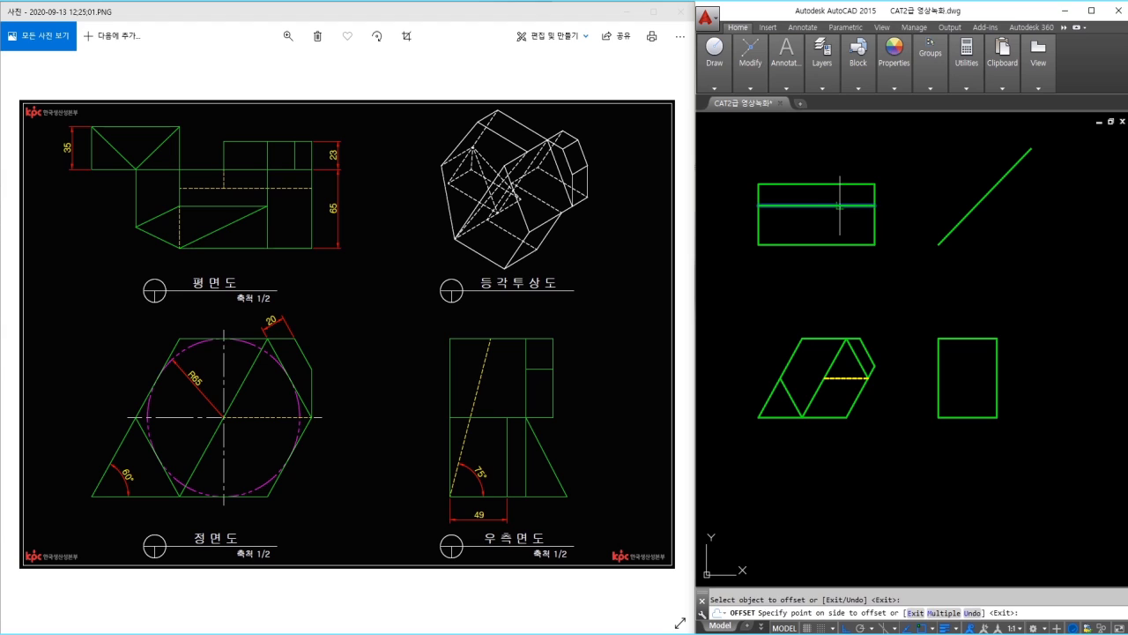
pyautogui.press('Escape')
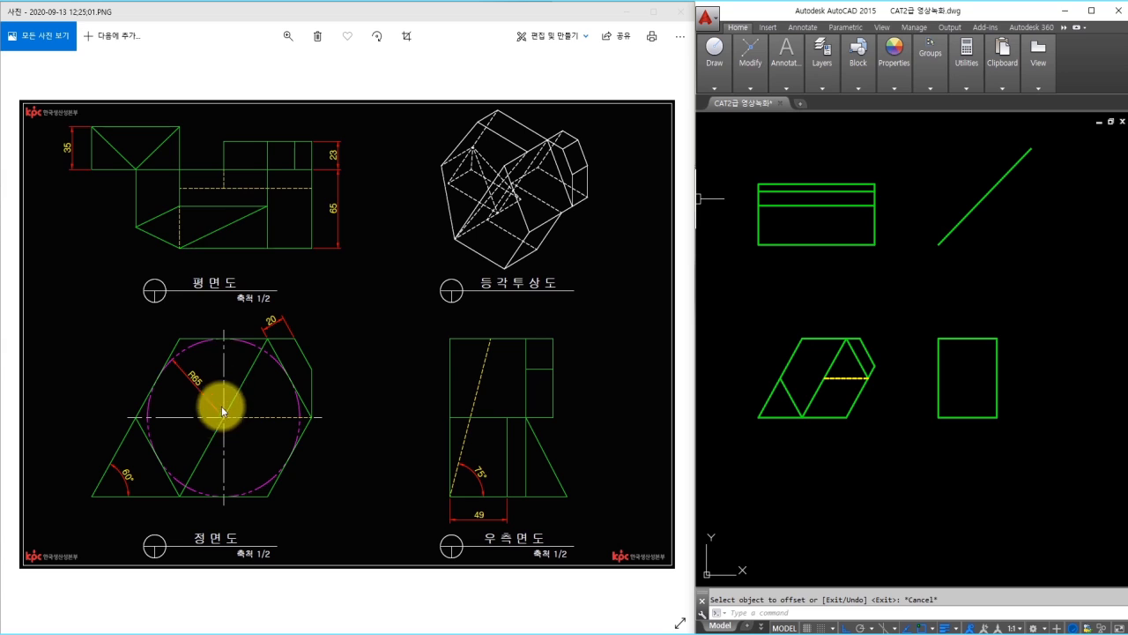
# Draw a vertical projection line from the left end of the front view's hidden line up through the top view
pyautogui.click(833, 310)
pyautogui.press('Escape')
pyautogui.write('l')
pyautogui.press('Return')
pyautogui.click(826, 378)
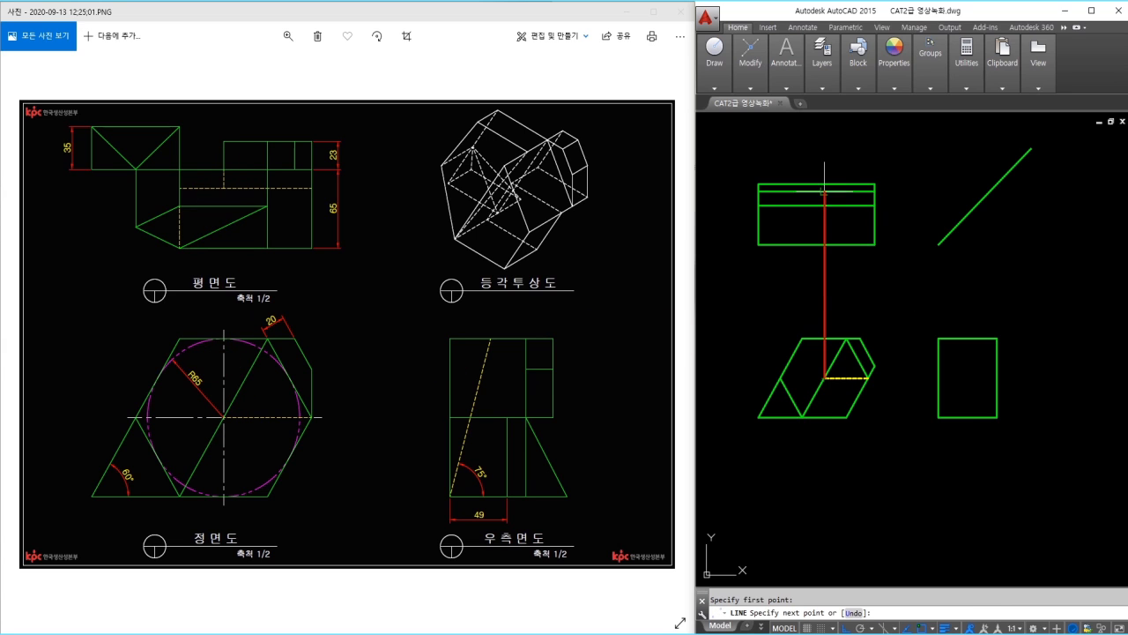
pyautogui.click(823, 131)
pyautogui.press('Escape')
# Trim the projection line's upper end and the top view's upper-right corner above the 23 offset line
pyautogui.scroll(2, 829, 182)
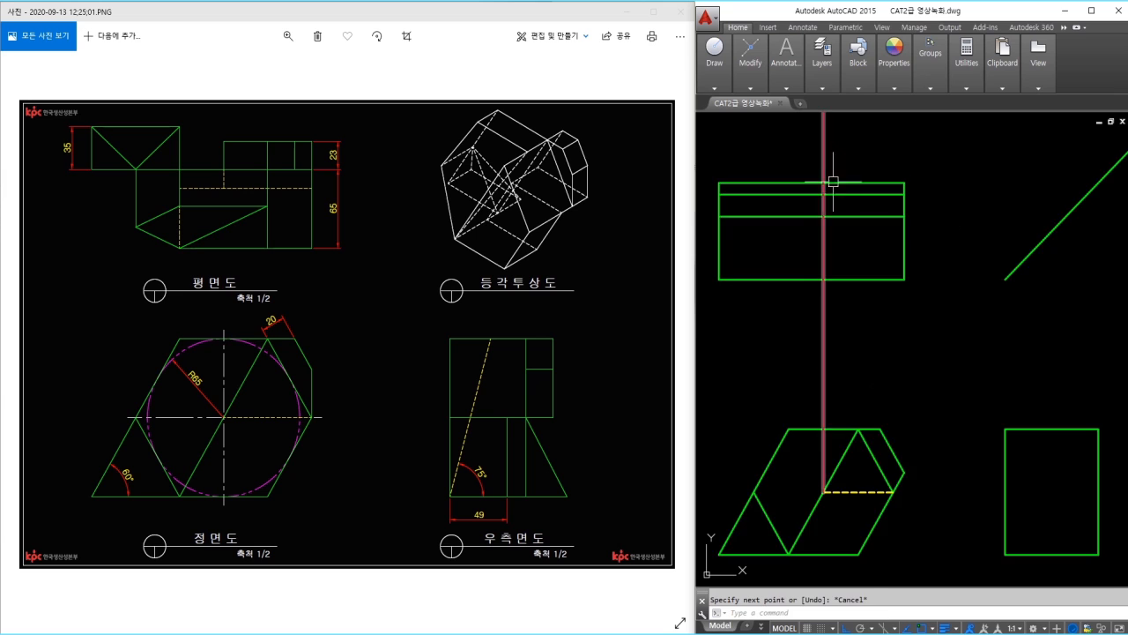
pyautogui.moveTo(833, 180); pyautogui.dragTo(847, 213, button='middle')
pyautogui.write('tr')
pyautogui.press('Return')
pyautogui.press('Return')
pyautogui.press('Escape')
pyautogui.press('Return')
pyautogui.press('Return')
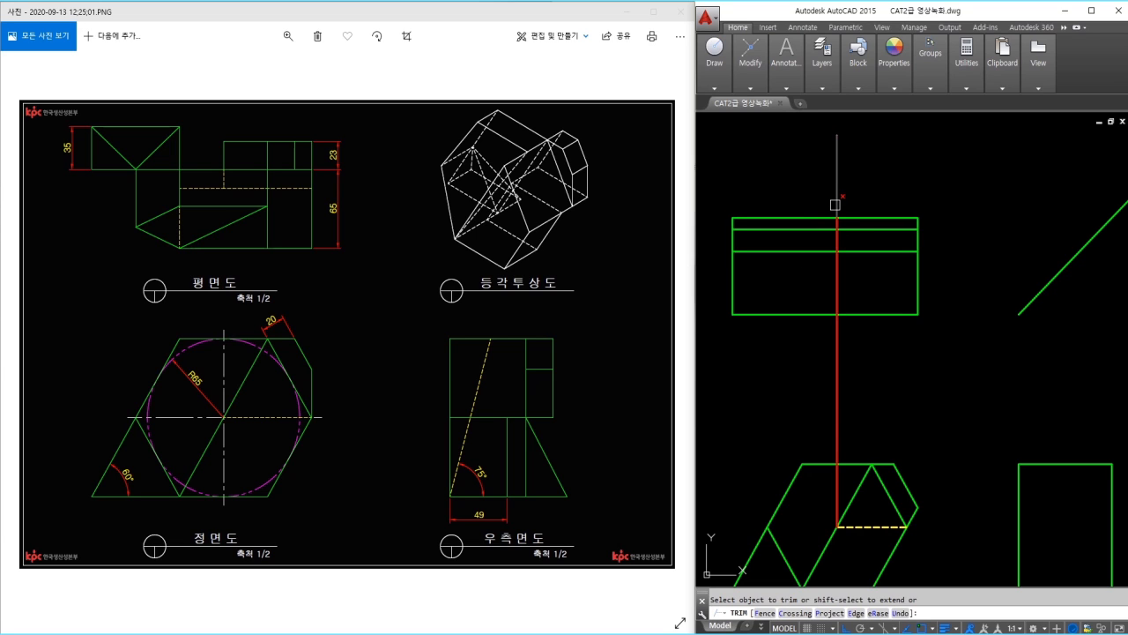
pyautogui.scroll(3, 836, 202)
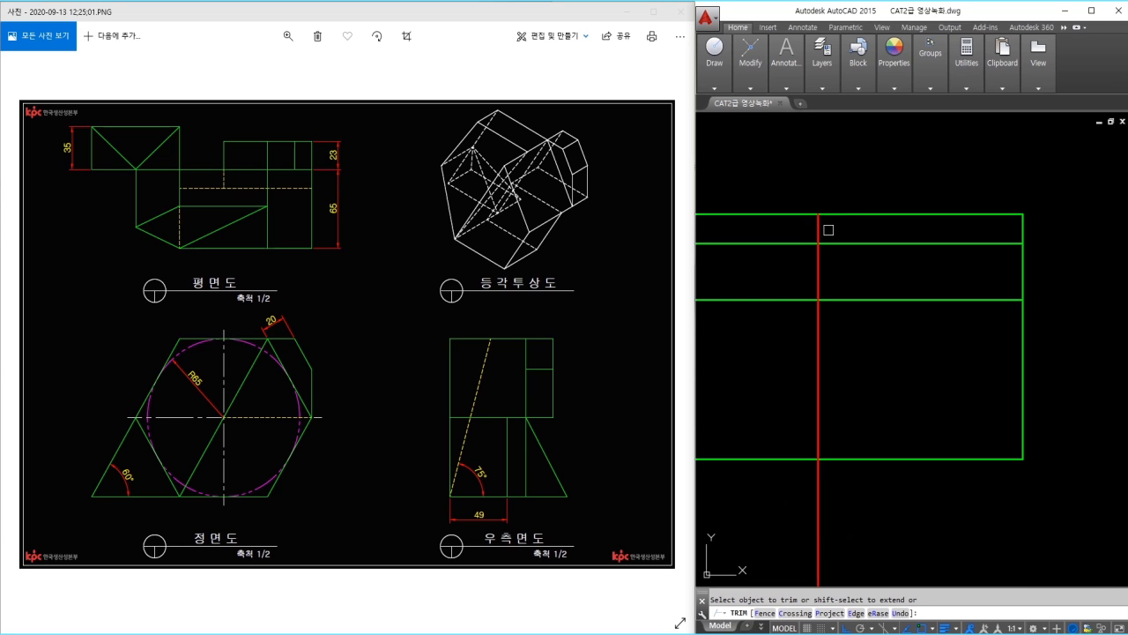
pyautogui.click(827, 219)
pyautogui.click(1021, 226)
# Trim the vertical projection line below the top view's 65 offset line
pyautogui.click(863, 321)
pyautogui.click(795, 324)
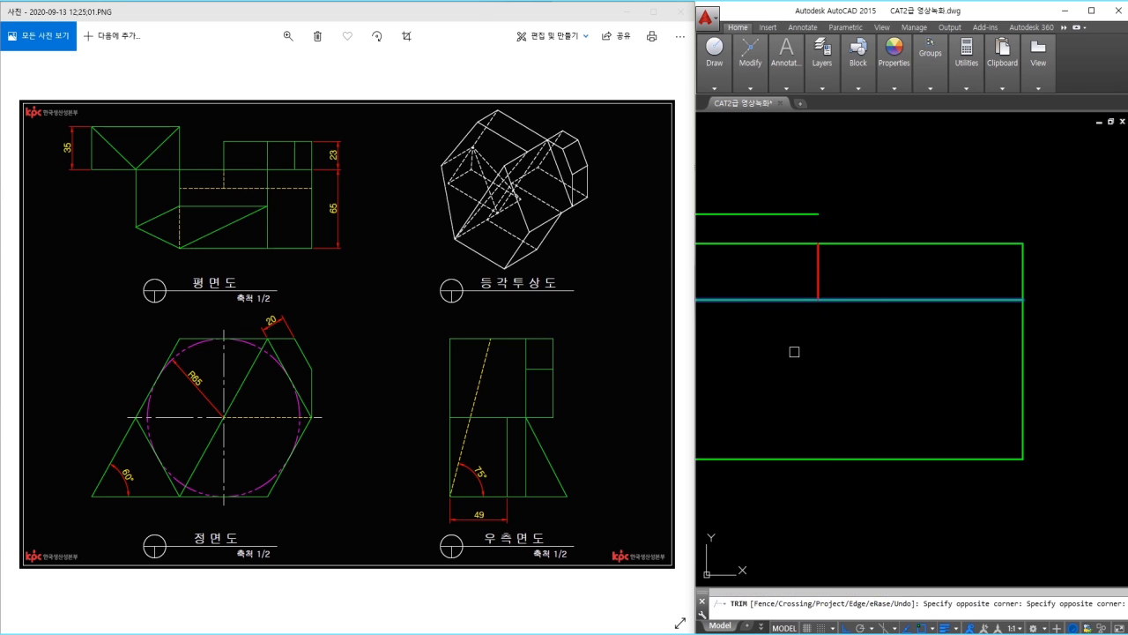
pyautogui.click(840, 274)
pyautogui.click(791, 274)
pyautogui.click(777, 233)
pyautogui.press('space')
pyautogui.scroll(-2, 855, 264)
pyautogui.moveTo(831, 274); pyautogui.dragTo(890, 228, button='middle')
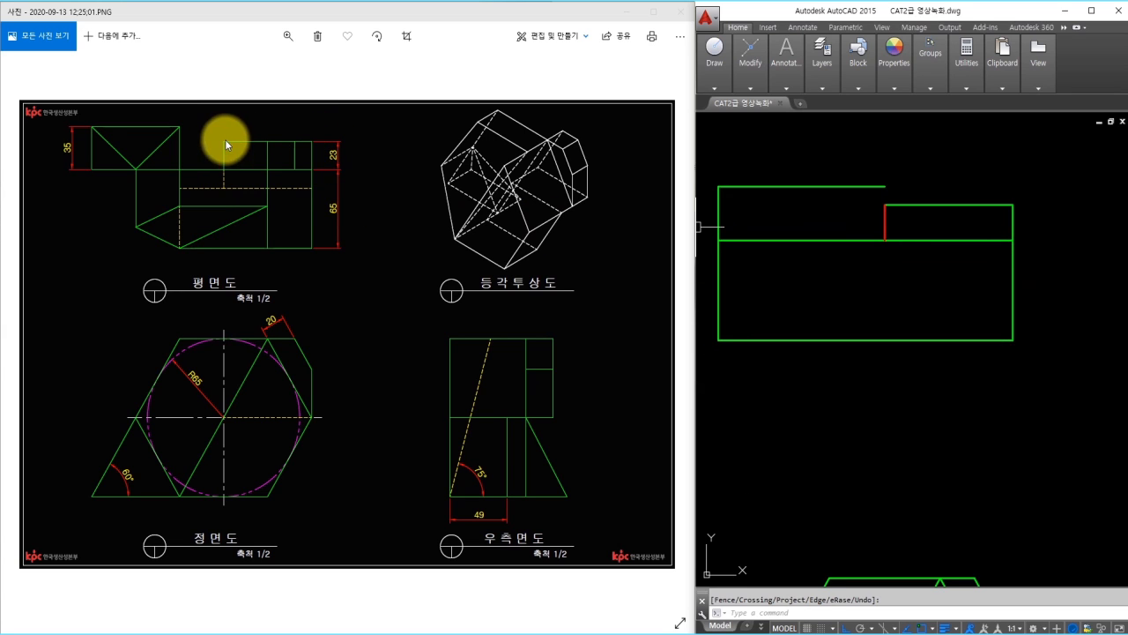
pyautogui.press('Escape')
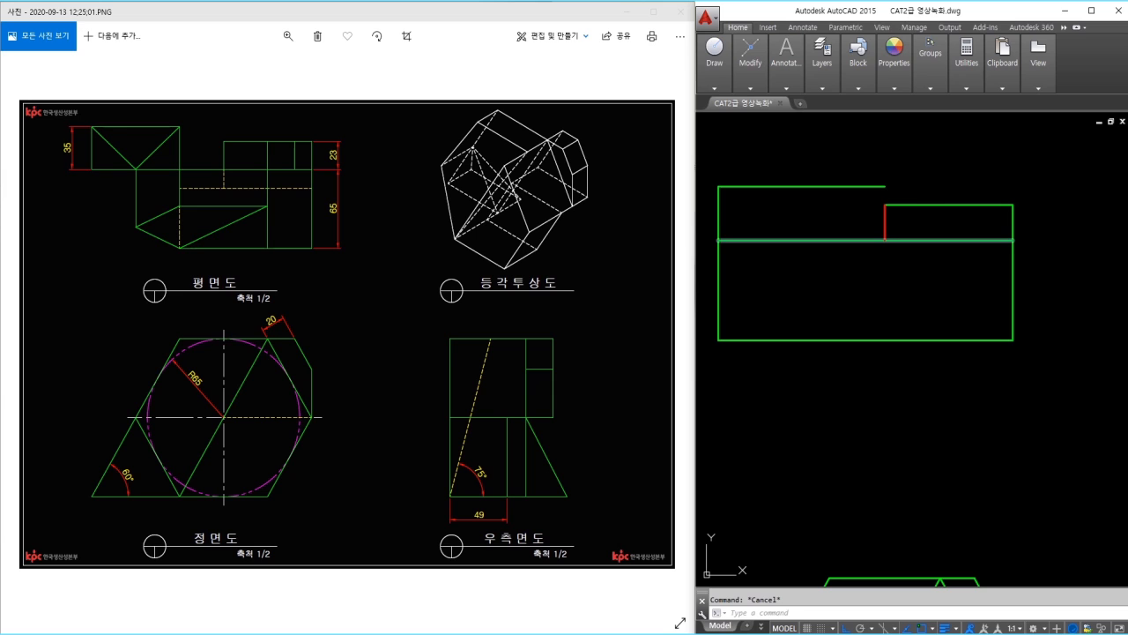
# Match the short red vertical edge of the top view to the green outline properties
pyautogui.write('ma')
pyautogui.press('Return')
pyautogui.click(923, 239)
pyautogui.click(885, 228)
pyautogui.press('Escape')
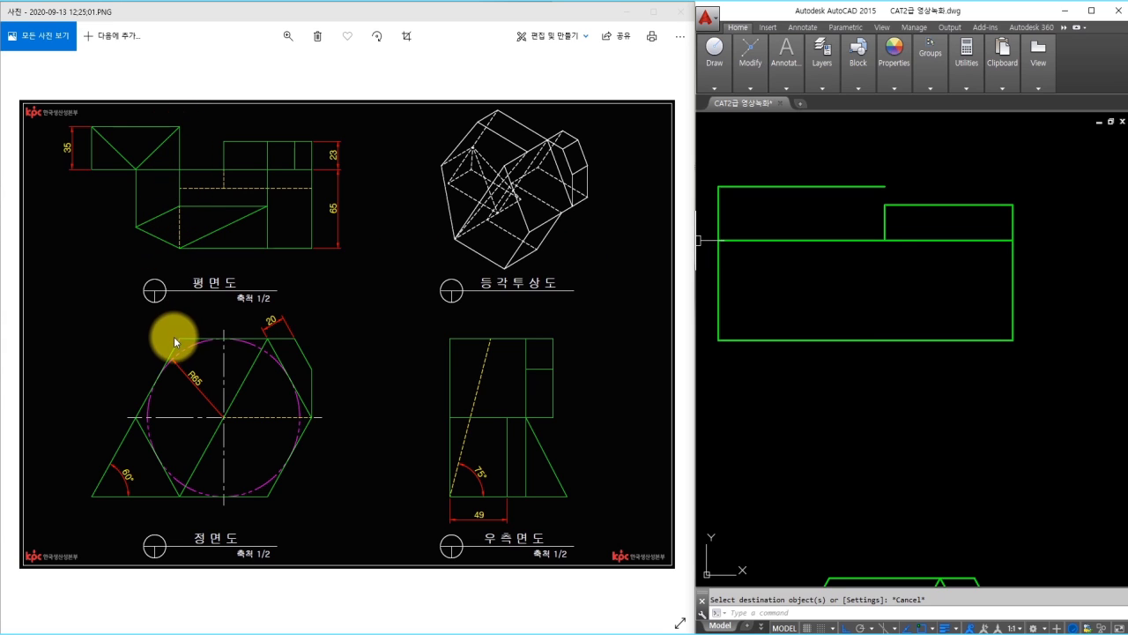
# Draw a vertical projection line from the front view's upper-left hexagon vertex up through the top view
pyautogui.write('l')
pyautogui.press('Return')
pyautogui.click(829, 579)
pyautogui.click(830, 154)
pyautogui.press('Escape')
# Fillet the top view's upper edge and the new projection line into a sharp corner
pyautogui.moveTo(822, 218); pyautogui.dragTo(844, 180, button='middle')
pyautogui.write('f')
pyautogui.press('space')
pyautogui.click(839, 149)
pyautogui.click(852, 164)
pyautogui.press('Escape')
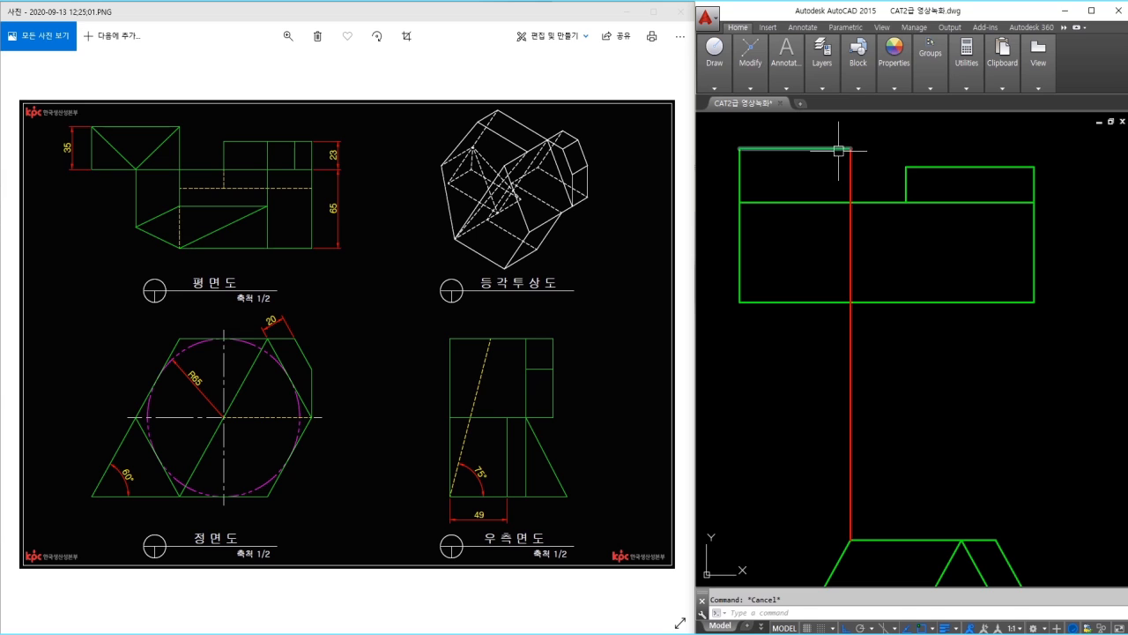
# Trim the projection line below the top view's inner horizontal line
pyautogui.write('tr')
pyautogui.press('space')
pyautogui.click(899, 196)
pyautogui.click(886, 213)
pyautogui.press('space')
pyautogui.click(876, 229)
pyautogui.click(837, 232)
pyautogui.press('space')
# Match the upper-left block's red vertical edge in the top view to the green outline properties
pyautogui.write('ma')
pyautogui.press('space')
pyautogui.click(859, 202)
pyautogui.click(851, 189)
pyautogui.press('Escape')
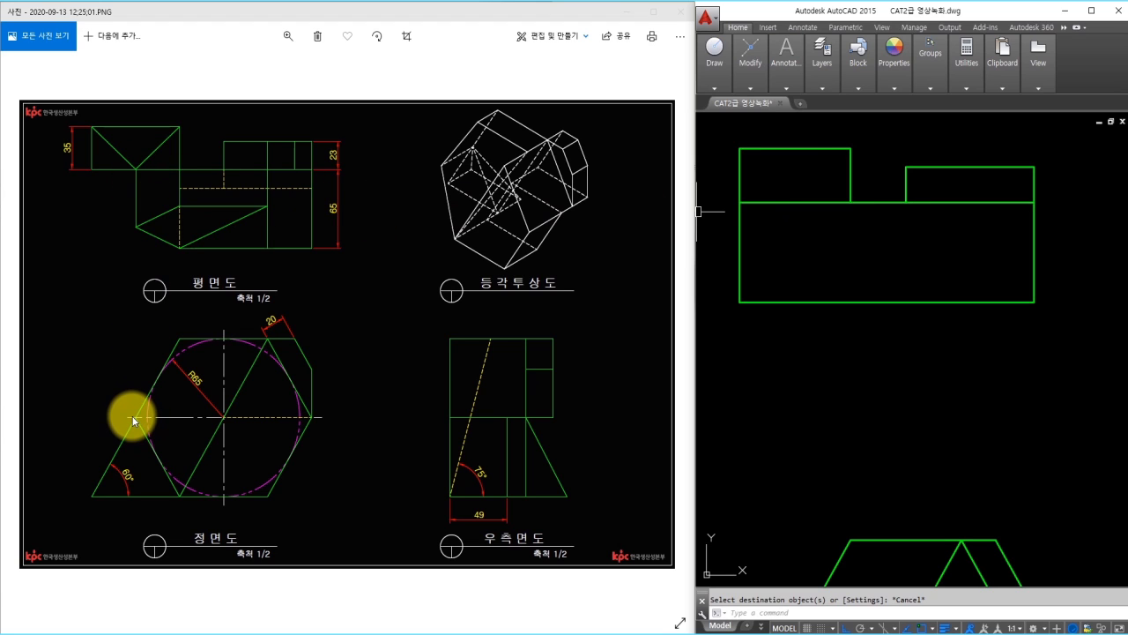
# Draw a vertical projection line from the front view's left hexagon vertex up past the top view
pyautogui.moveTo(783, 457); pyautogui.dragTo(818, 360, button='middle')
pyautogui.write('l')
pyautogui.press('Return')
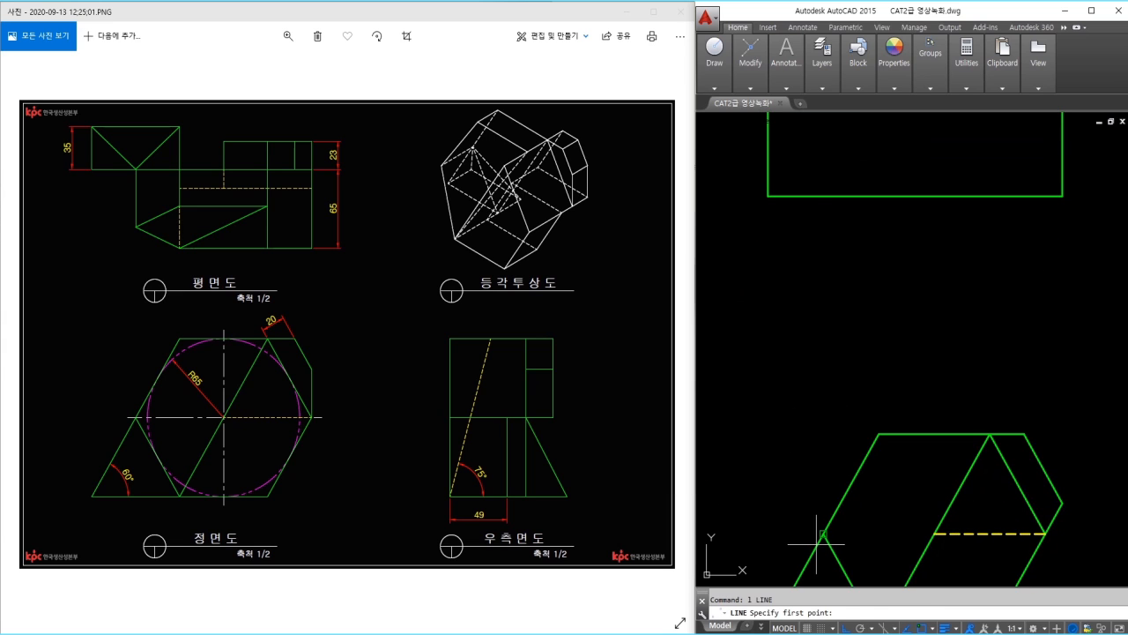
pyautogui.click(824, 535)
pyautogui.moveTo(828, 167); pyautogui.dragTo(828, 338, button='middle')
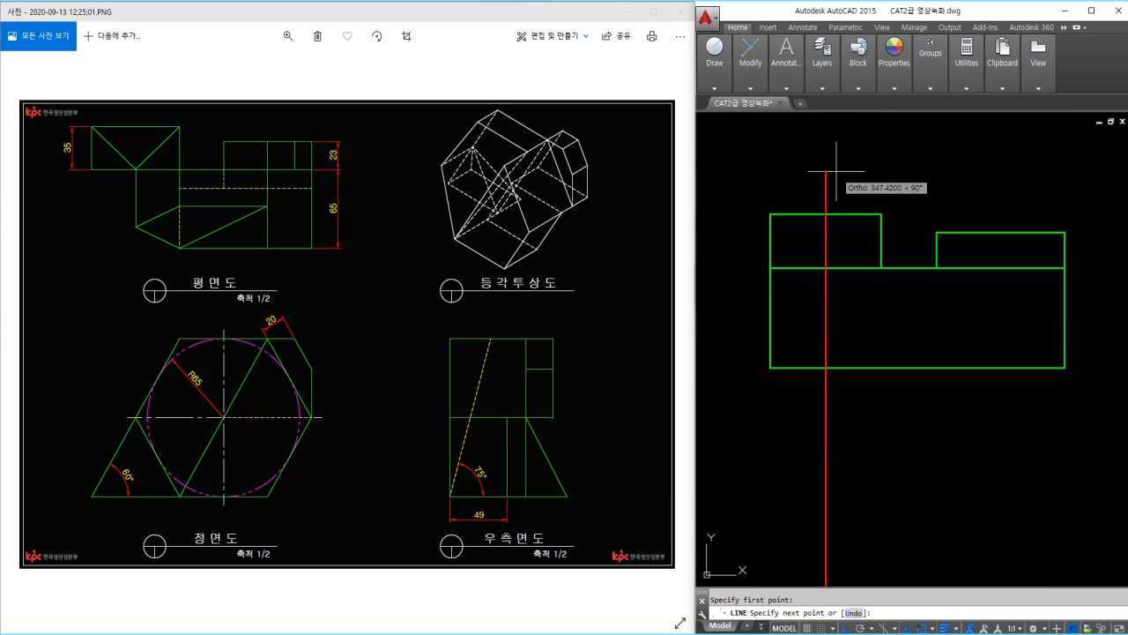
pyautogui.press('Return')
# Draw a V in the top view's upper-left block, from both upper corners to the projection line on the block's base
pyautogui.click(771, 214)
pyautogui.click(825, 267)
pyautogui.click(881, 215)
pyautogui.press('Escape')
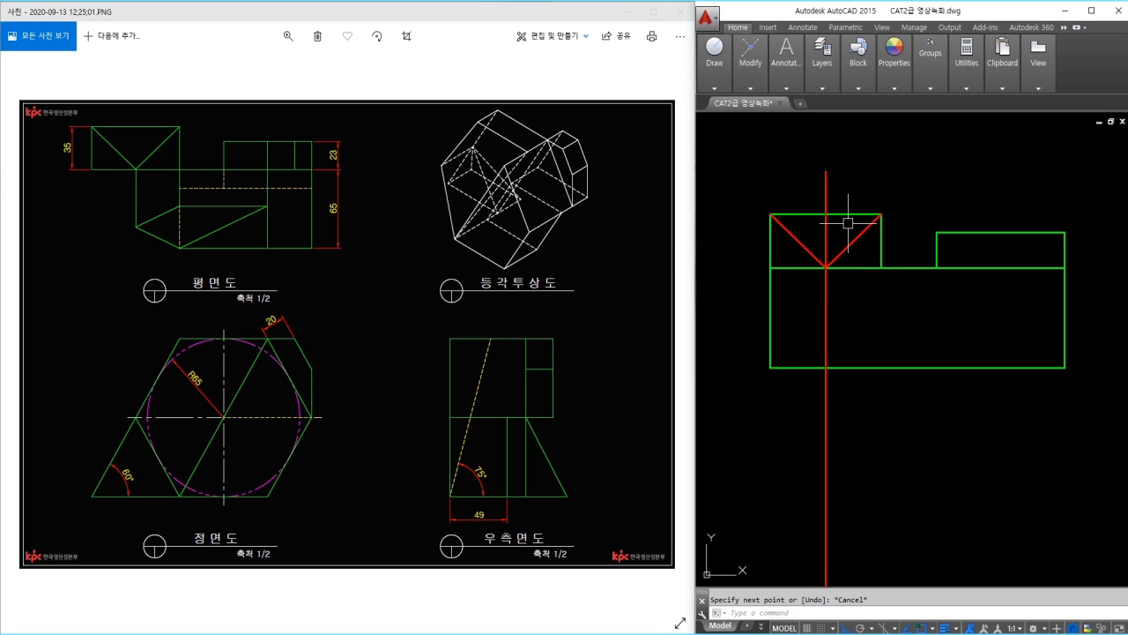
# Trim the projection line and the surplus lower-left outline so the line forms the left edge of the top view's lower body
pyautogui.write('tr')
pyautogui.press('Return')
pyautogui.press('Return')
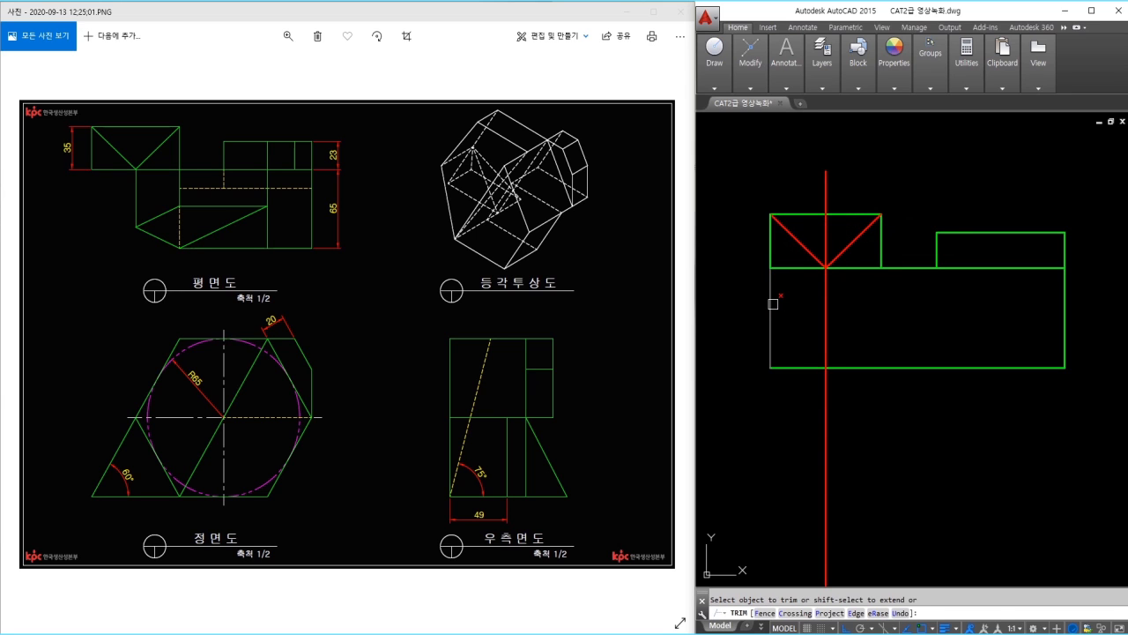
pyautogui.click(809, 334)
pyautogui.click(789, 388)
pyautogui.press('Return')
pyautogui.click(846, 268)
pyautogui.press('Return')
pyautogui.click(824, 234)
pyautogui.press('Return')
pyautogui.click(859, 360)
pyautogui.click(848, 372)
pyautogui.press('Return')
pyautogui.click(826, 385)
pyautogui.press('Return')
pyautogui.write('ms')
pyautogui.press('Return')
pyautogui.press('Escape')
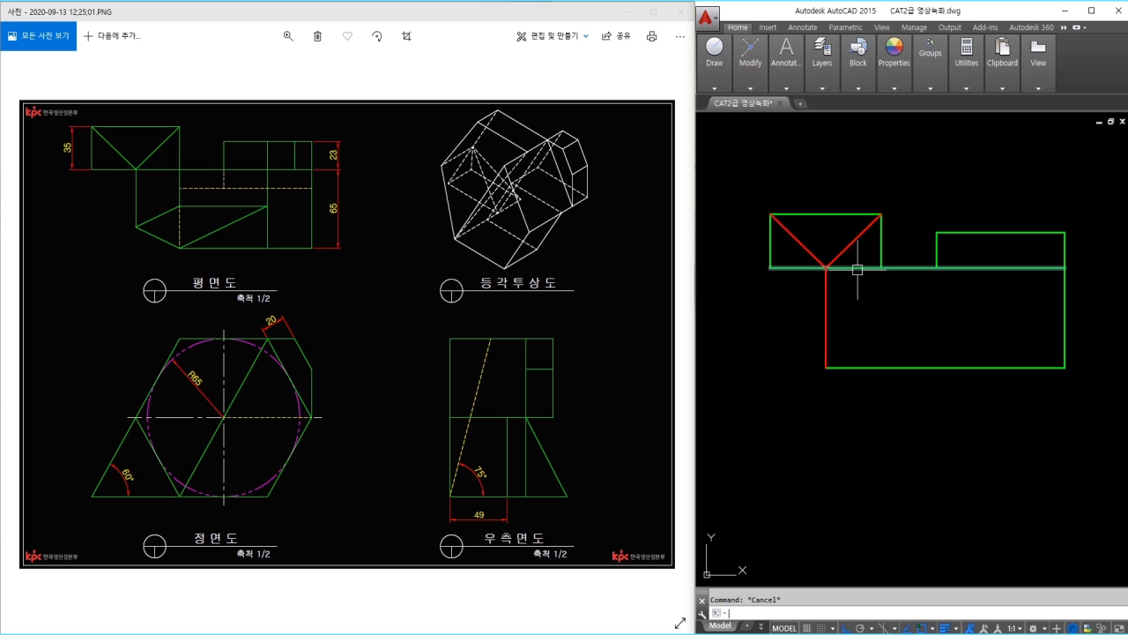
# Match the V lines and the lower body's left edge in the top view to the green outline properties
pyautogui.write('ma')
pyautogui.press('Return')
pyautogui.click(858, 270)
pyautogui.click(871, 315)
pyautogui.click(812, 261)
pyautogui.press('Escape')
# Draw a vertical line from the front view's apex, where the inner diagonals meet the upper edge, up past the top view
pyautogui.moveTo(856, 332); pyautogui.dragTo(823, 298, button='middle')
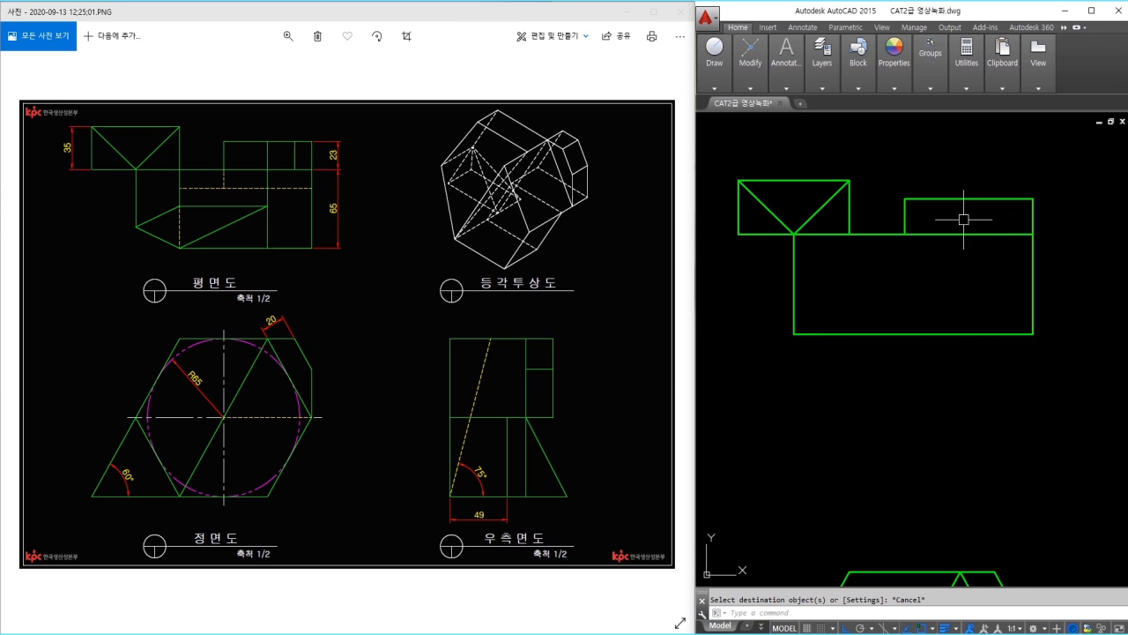
pyautogui.moveTo(959, 340); pyautogui.dragTo(921, 278, button='middle')
pyautogui.scroll(-2, 922, 278)
pyautogui.moveTo(922, 290); pyautogui.dragTo(896, 283, button='middle')
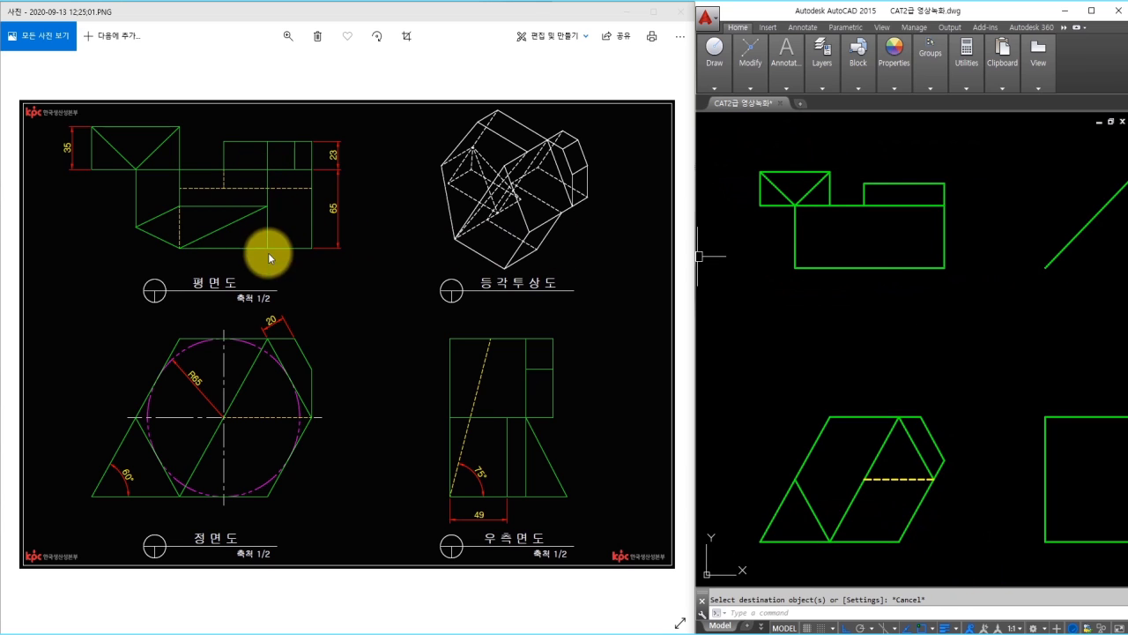
pyautogui.write('l')
pyautogui.press('Return')
pyautogui.click(898, 416)
pyautogui.click(900, 151)
pyautogui.press('Escape')
# Trim the apex projection line above and below the top view's outline
pyautogui.write('tr')
pyautogui.press('space')
pyautogui.press('space')
pyautogui.click(930, 163)
pyautogui.click(881, 174)
pyautogui.click(923, 331)
pyautogui.click(881, 319)
pyautogui.press('space')
# Match the trimmed apex line in the top view to the green outline properties
pyautogui.write('ma')
pyautogui.press('space')
pyautogui.click(922, 205)
pyautogui.click(899, 221)
pyautogui.press('space')
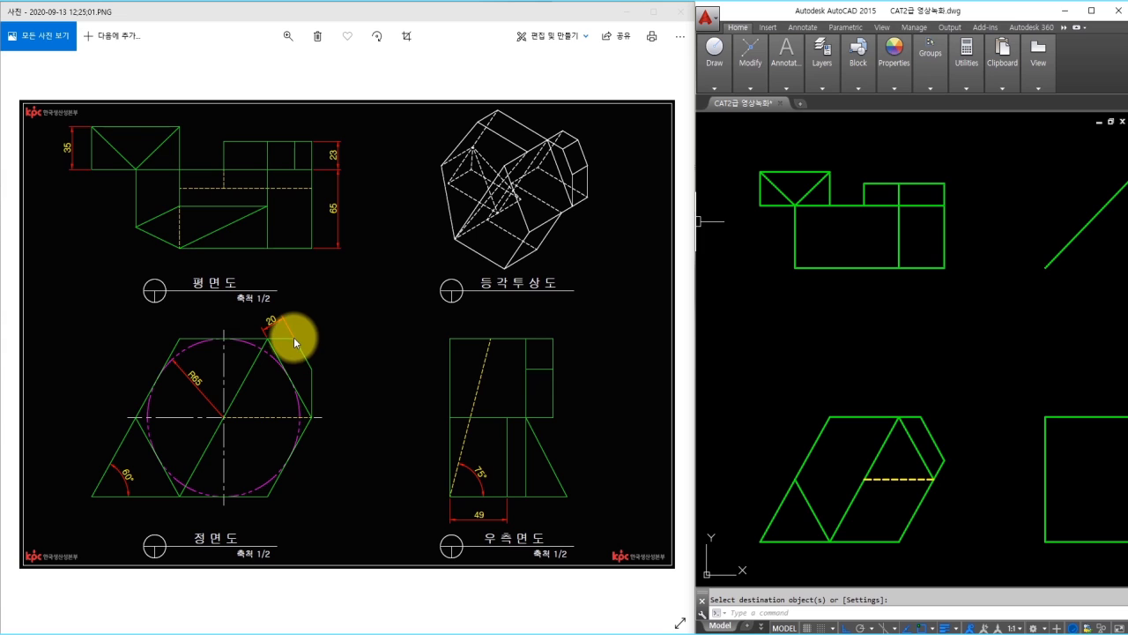
# Draw a vertical projection line from the right end of the front view's upper edge up through the top view's right block
pyautogui.write('l')
pyautogui.press('space')
pyautogui.click(922, 416)
pyautogui.click(921, 178)
pyautogui.press('Escape')
# Trim this projection line so it only spans the height of the top view's upper-right block
pyautogui.write('tr')
pyautogui.click(921, 171)
pyautogui.press('Escape')
pyautogui.press('space')
pyautogui.click(932, 206)
pyautogui.press('space')
pyautogui.click(923, 226)
pyautogui.press('Escape')
# Match the short vertical line in the top view's upper-right block to the green outline properties
pyautogui.write('ma')
pyautogui.press('space')
pyautogui.click(930, 206)
pyautogui.click(921, 194)
pyautogui.press('Escape')
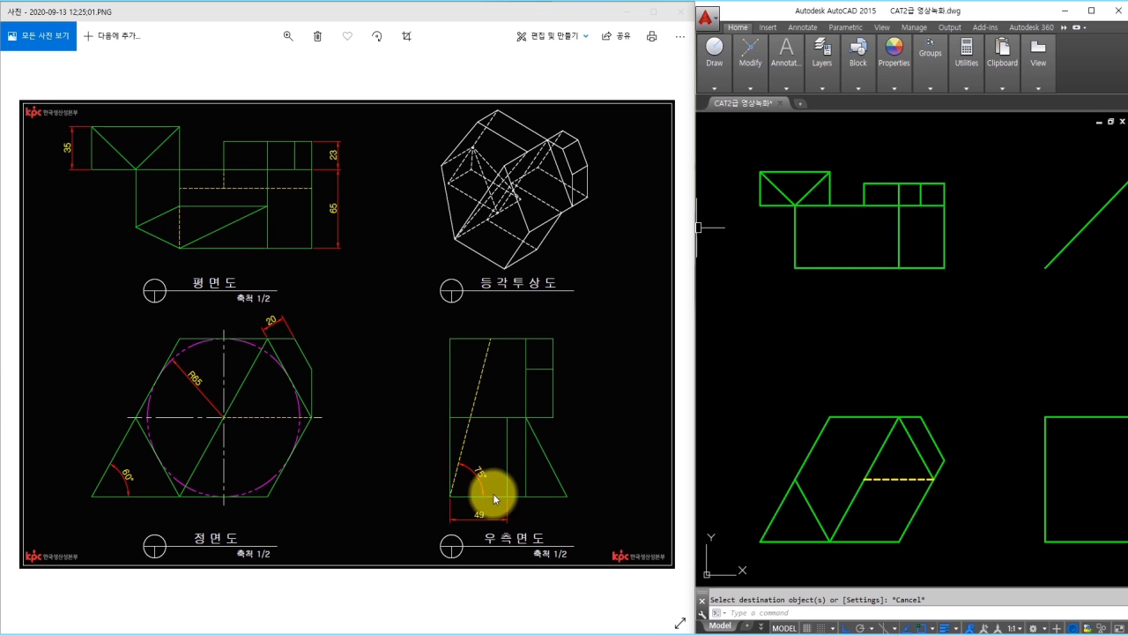
# Draw a 75° line from the side view's lower-left corner up past its upper edge
pyautogui.moveTo(1104, 496)
pyautogui.mouseDown(button='middle')
pyautogui.moveTo(1041, 425)
pyautogui.moveTo(967, 391)
pyautogui.moveTo(932, 425)
pyautogui.mouseUp(button='middle')
pyautogui.scroll(2, 966, 390)
pyautogui.write('l')
pyautogui.press('space')
pyautogui.click(863, 490)
pyautogui.write('5')
pyautogui.press('Return')
pyautogui.click(921, 246)
pyautogui.press('Escape')
# Trim the part of the 75° line that extends above the side view's upper edge
pyautogui.write('tr')
pyautogui.press('space')
pyautogui.press('space')
pyautogui.click(913, 260)
pyautogui.press('Escape')
# Match the side view's 75° line to the yellow dashed hidden line in the front view
pyautogui.scroll(-2, 881, 274)
pyautogui.moveTo(882, 275); pyautogui.dragTo(922, 273, button='middle')
pyautogui.write('ma')
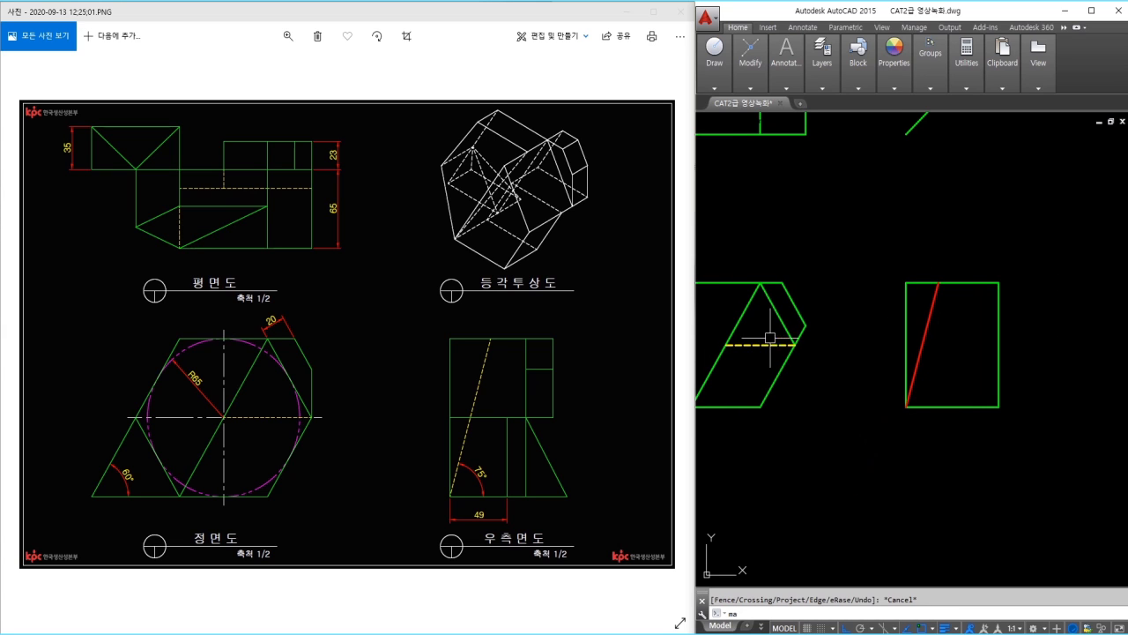
pyautogui.press('space')
pyautogui.click(770, 344)
pyautogui.click(916, 370)
pyautogui.press('Escape')
# Set the global linetype scale to 0.5
pyautogui.scroll(2, 947, 338)
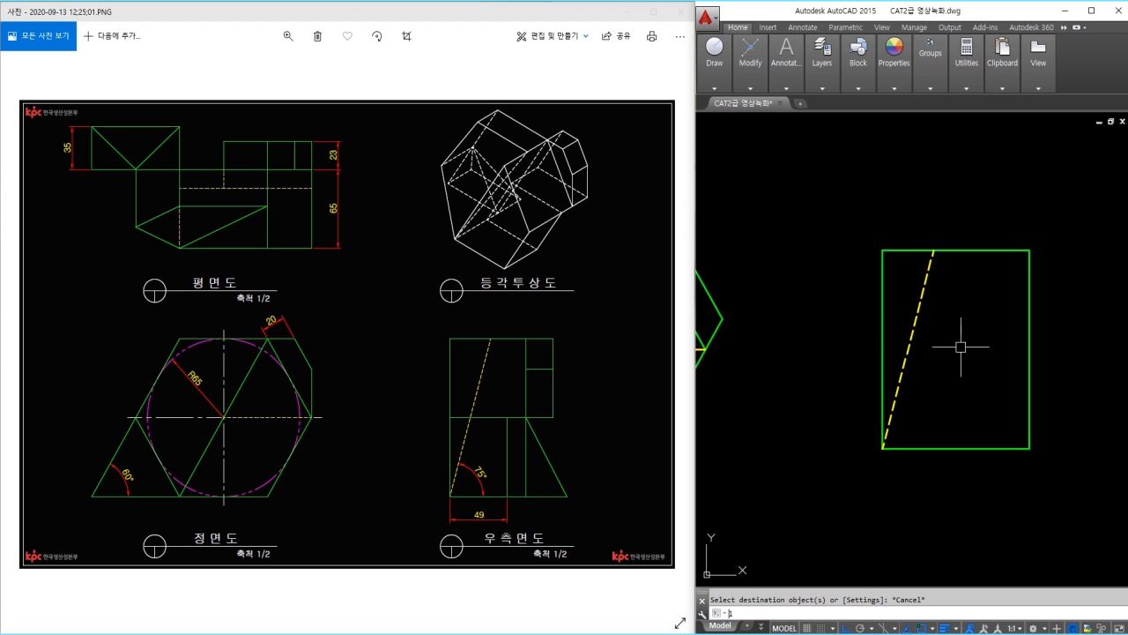
pyautogui.write('lts')
pyautogui.press('space')
pyautogui.write('0.5')
pyautogui.press('Return')
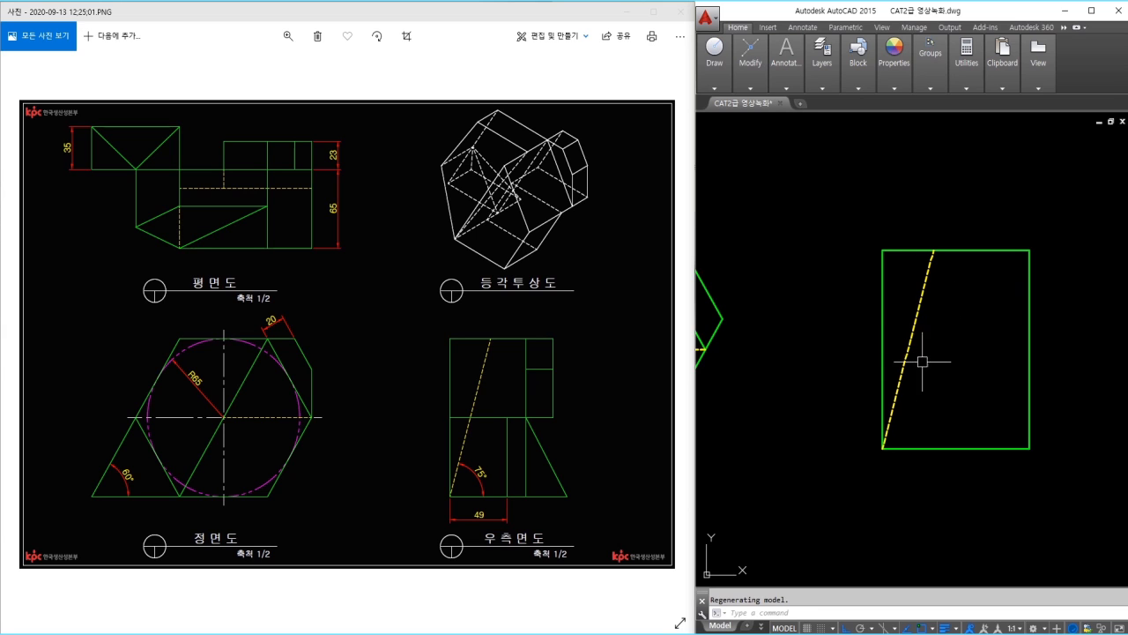
# Offset the side view's left edge 49 inward to the right
pyautogui.moveTo(906, 416); pyautogui.dragTo(889, 419, button='middle')
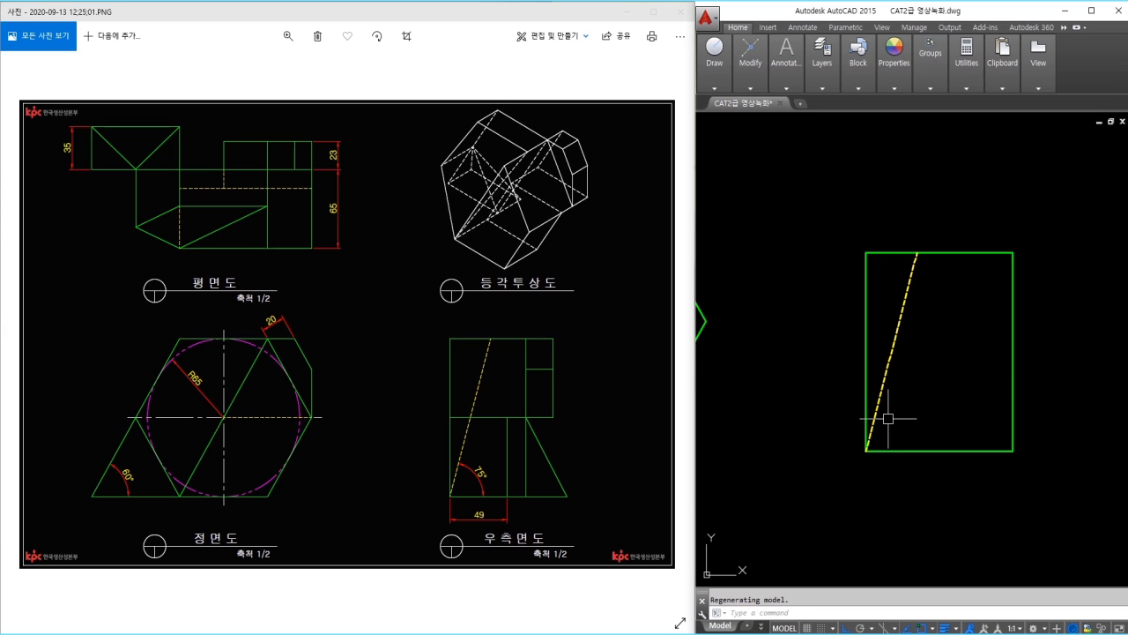
pyautogui.write('o')
pyautogui.press('space')
pyautogui.write('49')
pyautogui.press('Return')
pyautogui.click(863, 380)
pyautogui.click(942, 390)
pyautogui.press('Return')
# Draw a horizontal projection line from the right end of the front view's hidden line across the side view
pyautogui.moveTo(921, 423); pyautogui.dragTo(974, 427, button='middle')
pyautogui.write('l')
pyautogui.press('space')
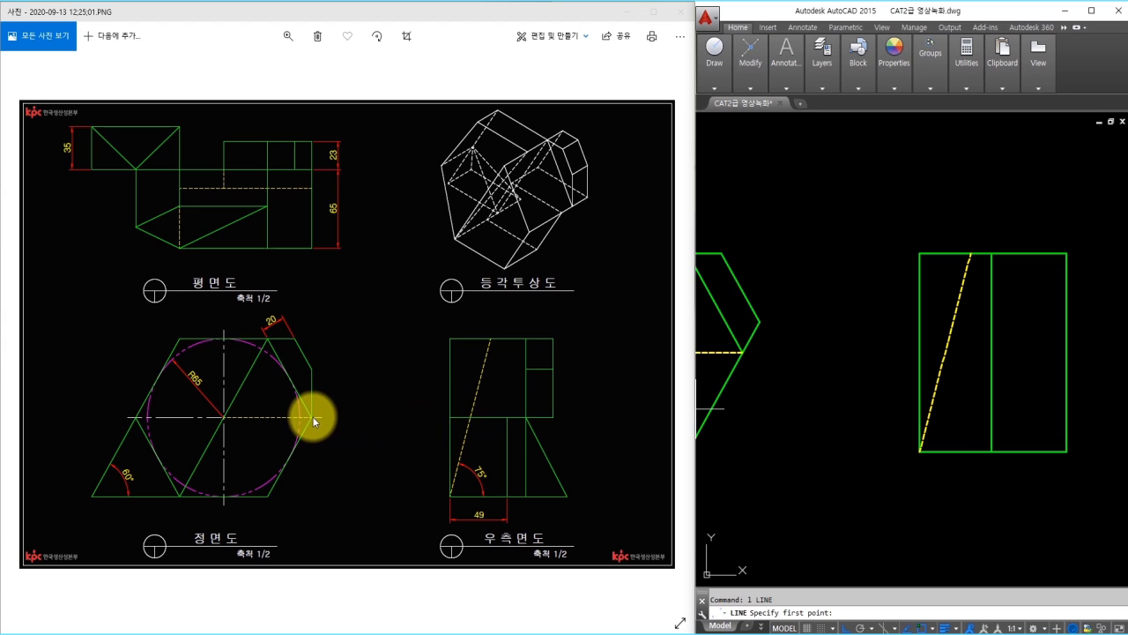
pyautogui.click(747, 350)
pyautogui.click(1096, 352)
pyautogui.press('space')
# Trim the horizontal projection line on both sides of the side view's outline
pyautogui.moveTo(1096, 352); pyautogui.dragTo(1059, 359, button='middle')
pyautogui.write('tr')
pyautogui.press('space')
pyautogui.press('space')
pyautogui.click(1057, 359)
pyautogui.click(826, 360)
pyautogui.press('Escape')
# Match the side view's horizontal middle line to the green outline properties
pyautogui.write('ma')
pyautogui.press('space')
pyautogui.click(953, 385)
pyautogui.click(937, 360)
pyautogui.press('Escape')
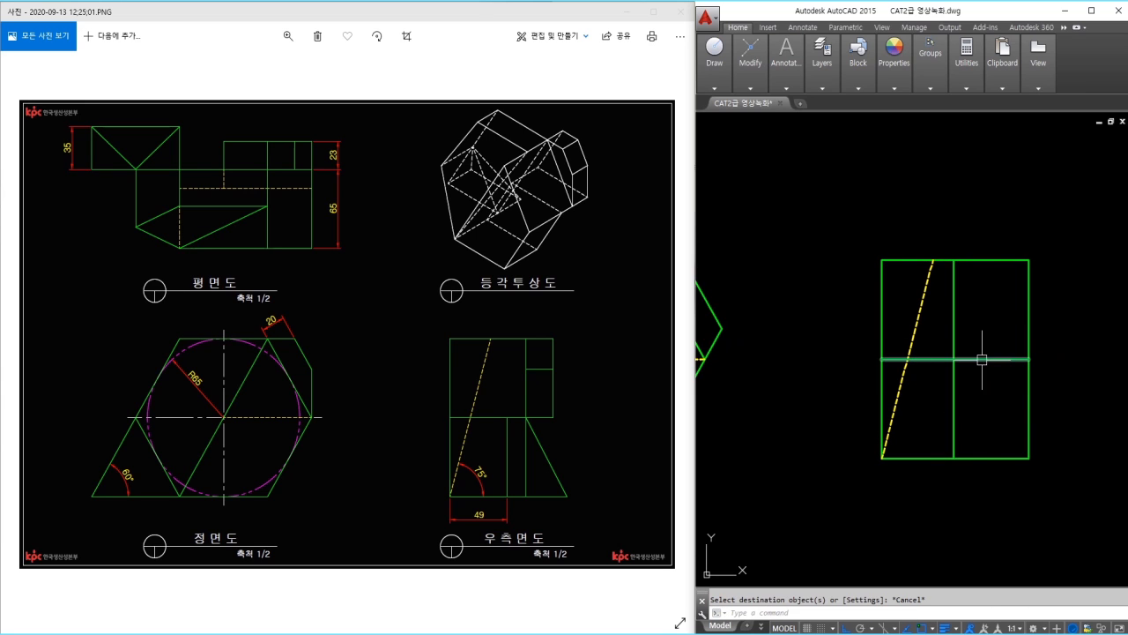
# Trim the side view's offset vertical line above the horizontal middle line
pyautogui.write('tr')
pyautogui.press('space')
pyautogui.press('space')
pyautogui.click(953, 340)
pyautogui.press('Escape')
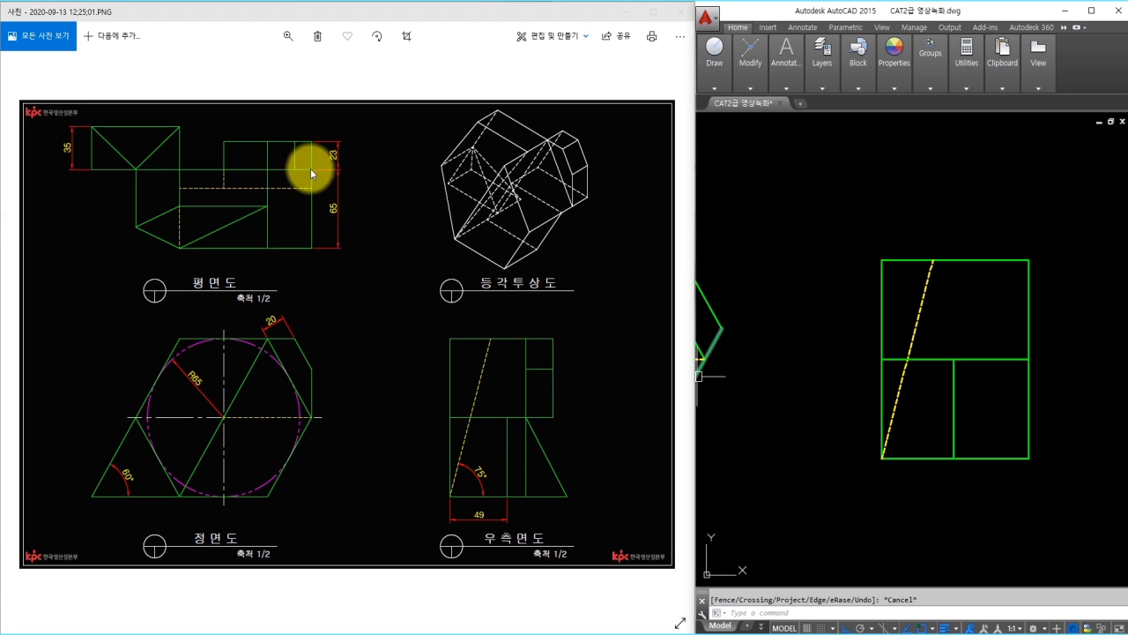
# Draw a horizontal projection line from the right end of the top view's inner horizontal line past the diagonal miter line
pyautogui.scroll(-2, 856, 213)
pyautogui.moveTo(856, 213); pyautogui.dragTo(924, 355, button='middle')
pyautogui.write('l')
pyautogui.press('space')
pyautogui.click(843, 177)
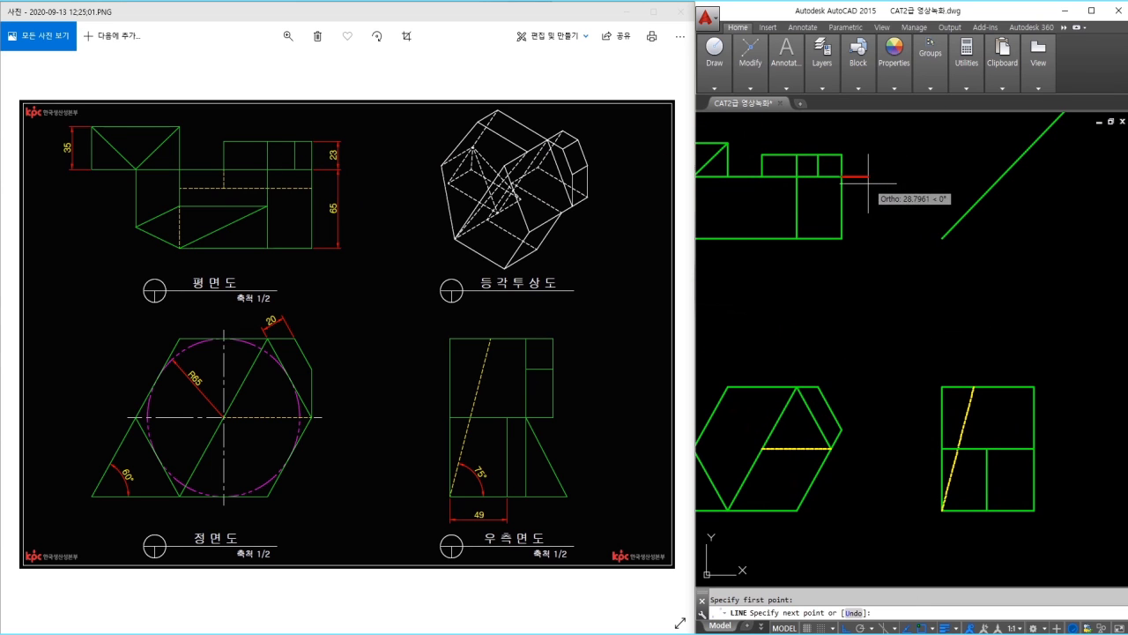
pyautogui.click(1064, 177)
pyautogui.press('space')
# Draw a vertical line from the projection's intersection with the miter line down through the side view
pyautogui.press('space')
pyautogui.click(1002, 176)
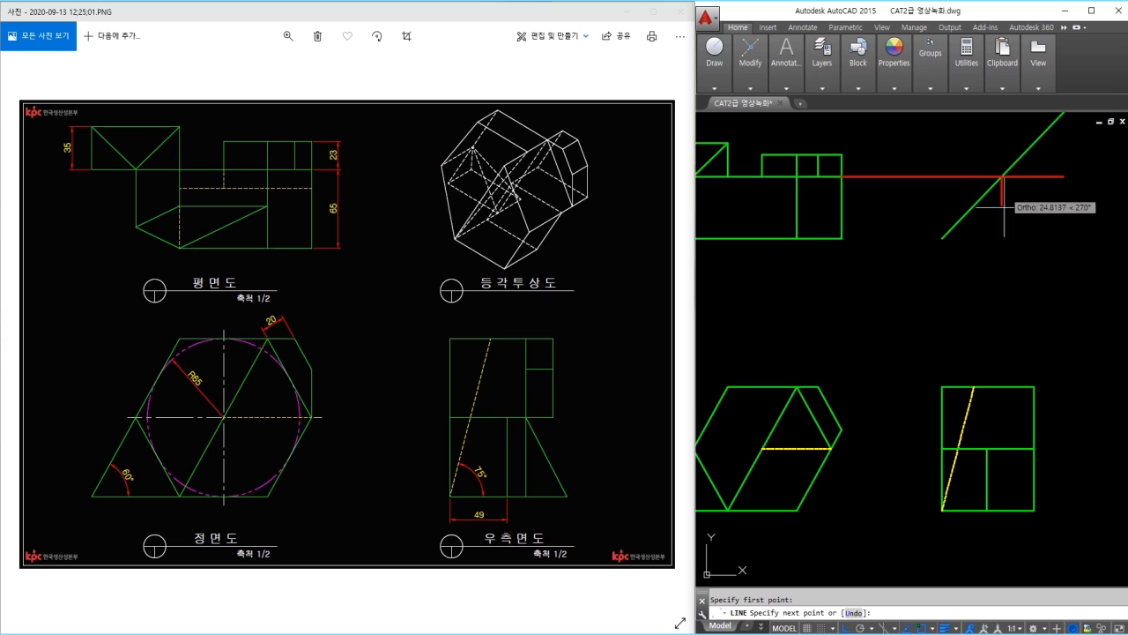
pyautogui.click(1002, 552)
# Trim the vertical projection line above and below the side view's outline
pyautogui.scroll(2, 1023, 511)
pyautogui.moveTo(1015, 499); pyautogui.dragTo(990, 500, button='middle')
pyautogui.write('tr')
pyautogui.press('space')
pyautogui.click(1029, 536)
pyautogui.click(1009, 295)
pyautogui.press('space')
pyautogui.click(967, 293)
pyautogui.click(1002, 544)
pyautogui.click(934, 564)
pyautogui.press('space')
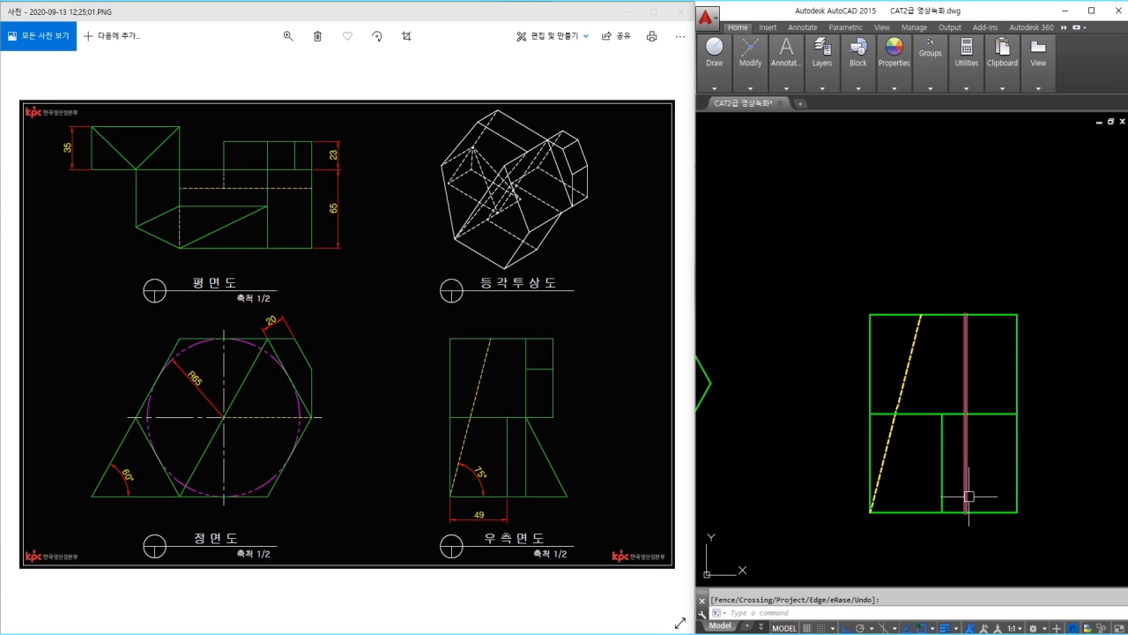
# Draw a sloped line in the side view from the projected vertical's intersection with the middle line to the lower-right corner
pyautogui.write('l')
pyautogui.press('space')
pyautogui.click(967, 414)
pyautogui.click(1017, 511)
pyautogui.press('Escape')
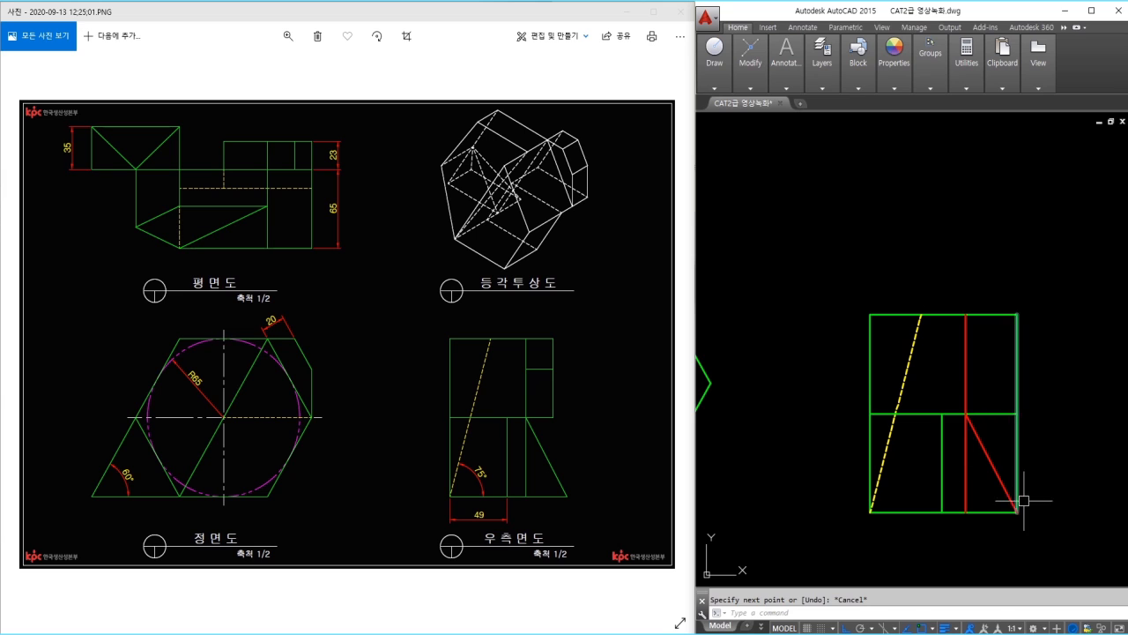
# Match the side view's red vertical and sloped lines to the properties of its green outline
pyautogui.write('ma')
pyautogui.press('space')
pyautogui.click(1017, 459)
pyautogui.click(1062, 459)
pyautogui.click(956, 398)
pyautogui.press('Escape')
# Erase the side view's full-height outer right edge
pyautogui.write('E')
pyautogui.press('space')
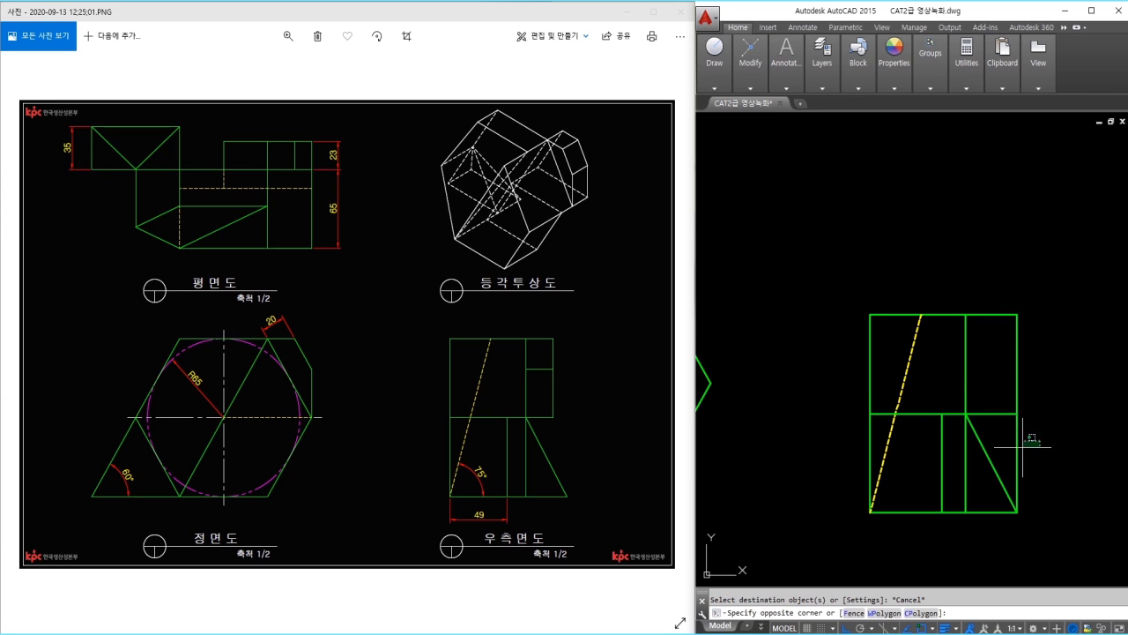
pyautogui.click(1018, 436)
pyautogui.press('space')
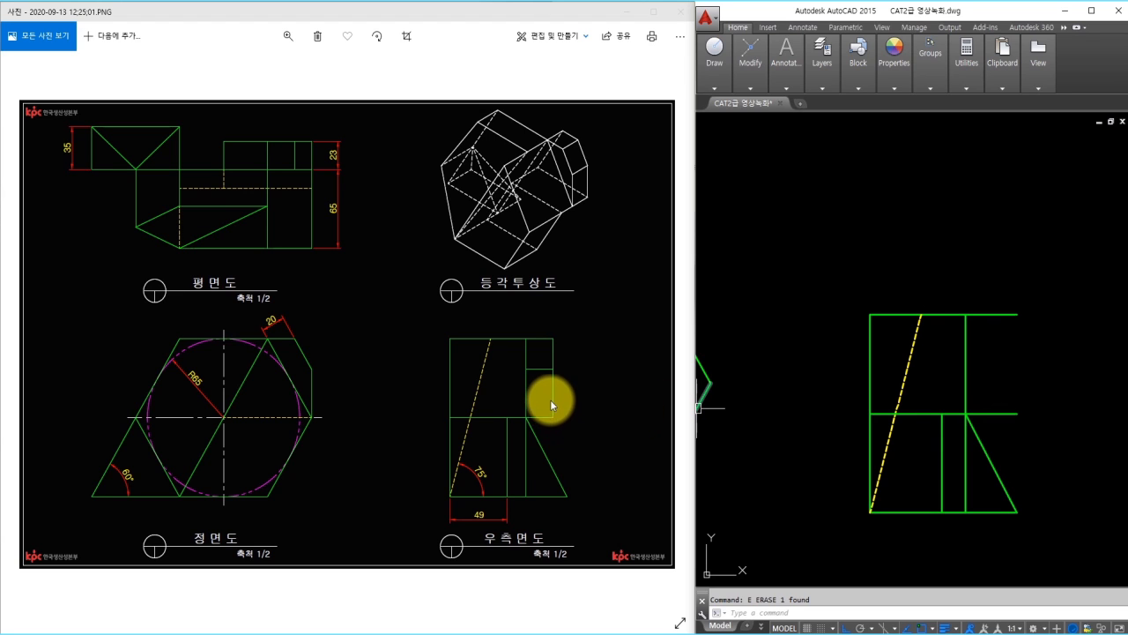
# Erase the leftover projection line between the top view and the diagonal miter line
pyautogui.scroll(-2, 807, 294)
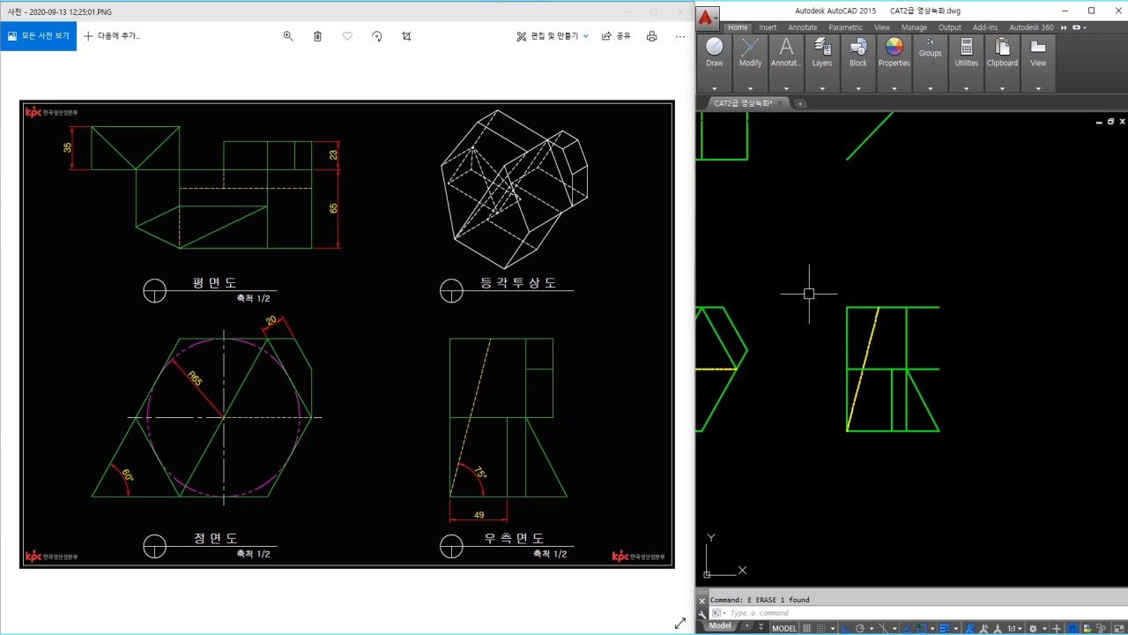
pyautogui.moveTo(807, 295); pyautogui.dragTo(887, 418, button='middle')
pyautogui.write('l')
pyautogui.press('space')
pyautogui.press('Escape')
pyautogui.click(890, 253)
pyautogui.click(865, 207)
pyautogui.write('e')
pyautogui.press('space')
# Project the top view's upper-right corner horizontally past the miter line, and from that intersection vertically down through the side view
pyautogui.write('l')
pyautogui.press('space')
pyautogui.click(826, 198)
pyautogui.click(1075, 212)
pyautogui.press('space')
pyautogui.press('space')
pyautogui.click(1011, 202)
pyautogui.click(1033, 506)
pyautogui.press('space')
# Fillet the projected vertical line into corners with the side view's middle line and top edge
pyautogui.scroll(2, 1007, 501)
pyautogui.write('f')
pyautogui.press('space')
pyautogui.click(1004, 480)
pyautogui.click(994, 486)
pyautogui.press('space')
pyautogui.click(1003, 459)
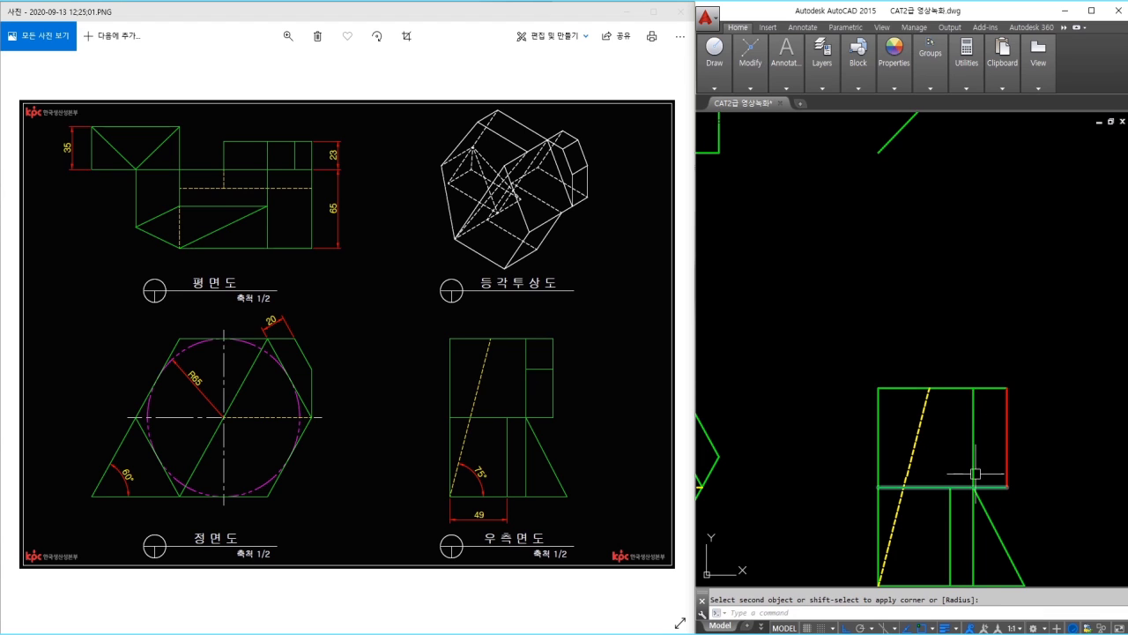
pyautogui.click(995, 389)
# Match the side view's new upper right edge to the properties of the green middle line
pyautogui.write('ma')
pyautogui.press('space')
pyautogui.click(992, 484)
pyautogui.click(1008, 472)
pyautogui.press('Escape')
# Draw a vertical line from the front view's right-hand middle corner upward past the sloped edge
pyautogui.moveTo(982, 498); pyautogui.dragTo(986, 435, button='middle')
pyautogui.moveTo(855, 411); pyautogui.dragTo(919, 403, button='middle')
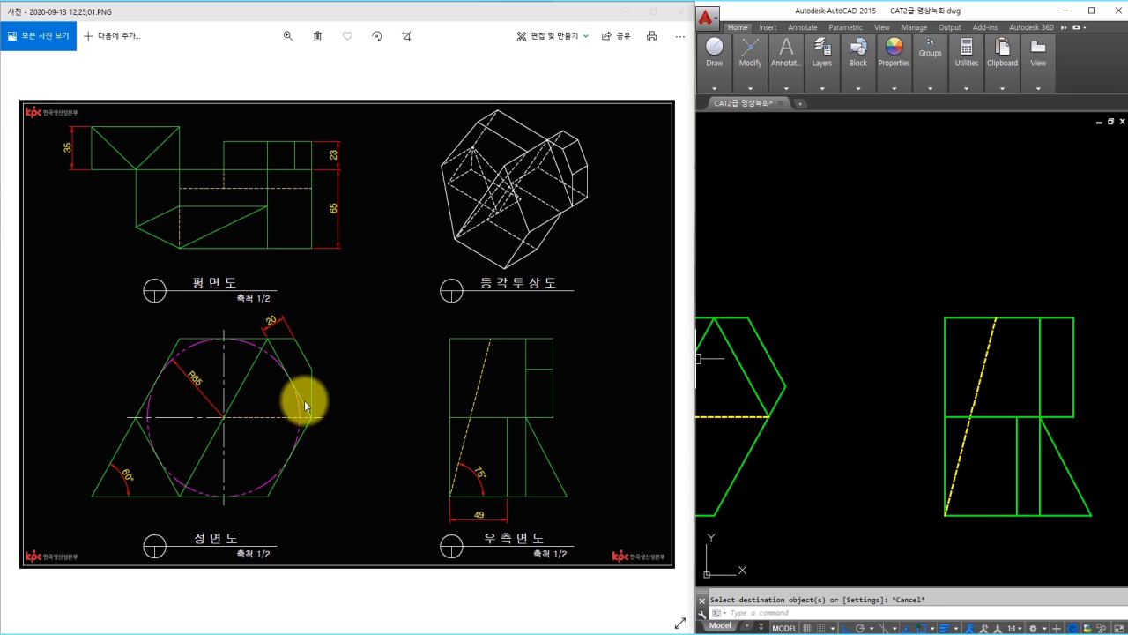
pyautogui.write('l')
pyautogui.press('space')
pyautogui.click(770, 417)
pyautogui.click(777, 320)
pyautogui.press('Escape')
pyautogui.scroll(2, 760, 366)
pyautogui.moveTo(760, 367); pyautogui.dragTo(794, 339, button='middle')
# Fillet the vertical line to the front view's upper-right sloped edge and trim away the leftover edge outside it
pyautogui.write('f')
pyautogui.press('space')
pyautogui.click(801, 314)
pyautogui.click(808, 342)
pyautogui.press('Escape')
pyautogui.write('e')
pyautogui.press('space')
pyautogui.press('Escape')
pyautogui.write('tr')
pyautogui.press('space')
pyautogui.press('space')
pyautogui.click(829, 383)
pyautogui.press('Escape')
# Match the front view's new short vertical edge to the properties of the green sloped edge
pyautogui.write('ma')
pyautogui.click(800, 309)
pyautogui.click(805, 325)
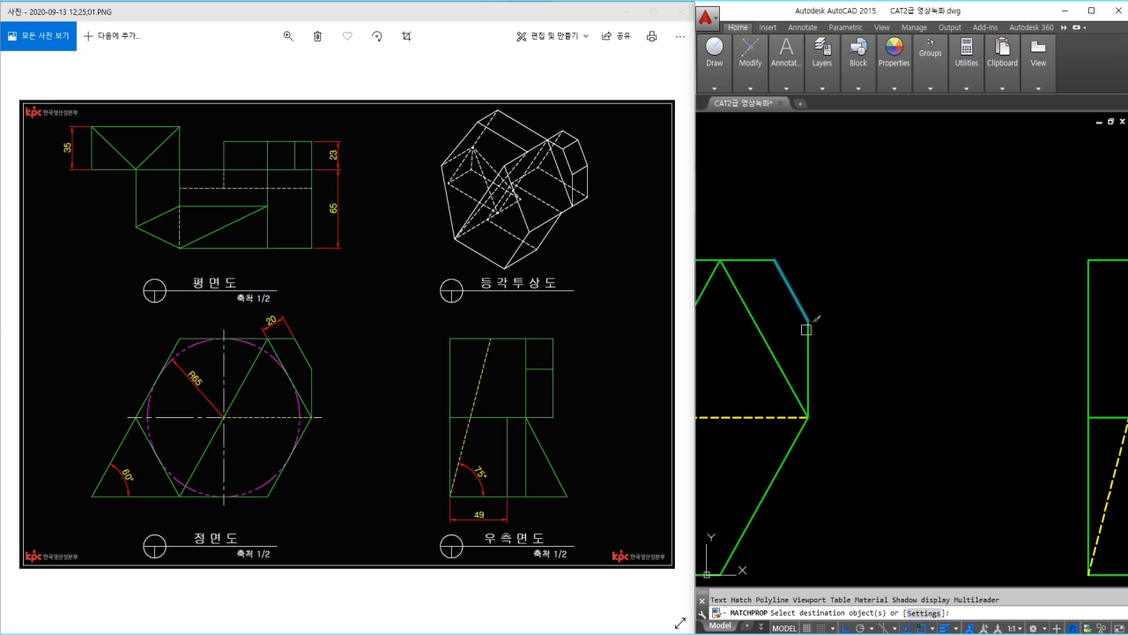
pyautogui.press('Escape')
# Draw a horizontal projection line from the top of the front view's short vertical edge across the side view
pyautogui.scroll(-2, 784, 344)
pyautogui.write('l')
pyautogui.press('space')
pyautogui.click(773, 337)
pyautogui.click(1111, 345)
pyautogui.press('Escape')
# Trim the horizontal projection line to the narrow upper-right rectangle of the side view
pyautogui.write('tr')
pyautogui.press('space')
pyautogui.press('space')
pyautogui.click(1104, 335)
pyautogui.press('Escape')
pyautogui.click(1044, 340)
pyautogui.write('tr')
pyautogui.click(1020, 339)
pyautogui.press('Escape')
# Match the short horizontal line in the side view to the properties of its green right edge
pyautogui.write('m')
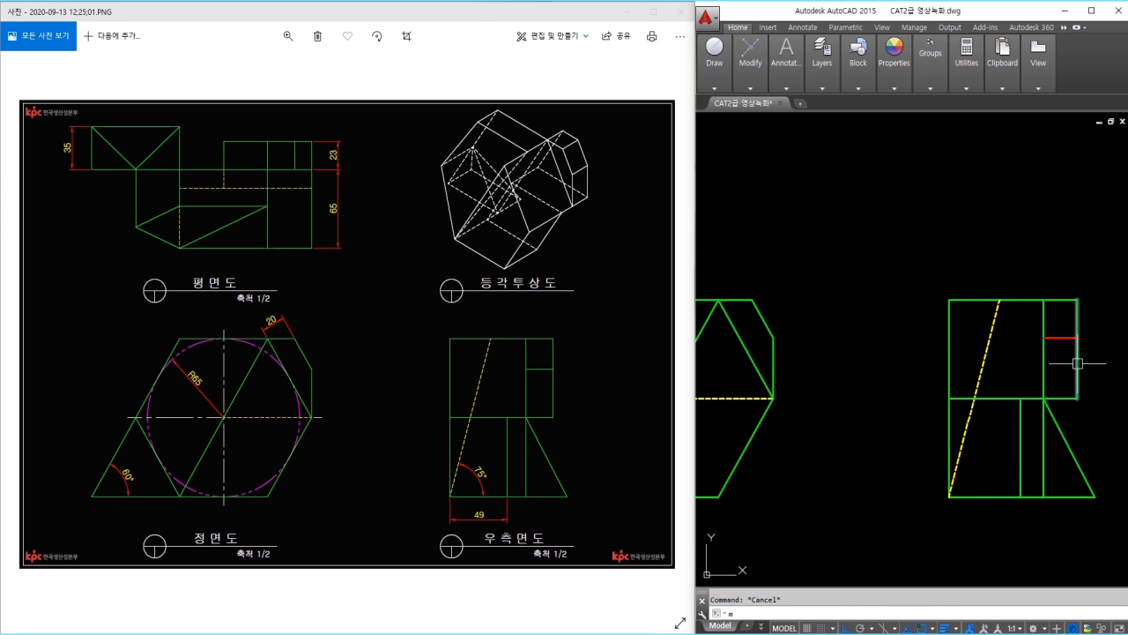
pyautogui.write('a')
pyautogui.press('space')
pyautogui.click(1077, 363)
pyautogui.click(1058, 337)
pyautogui.press('Escape')
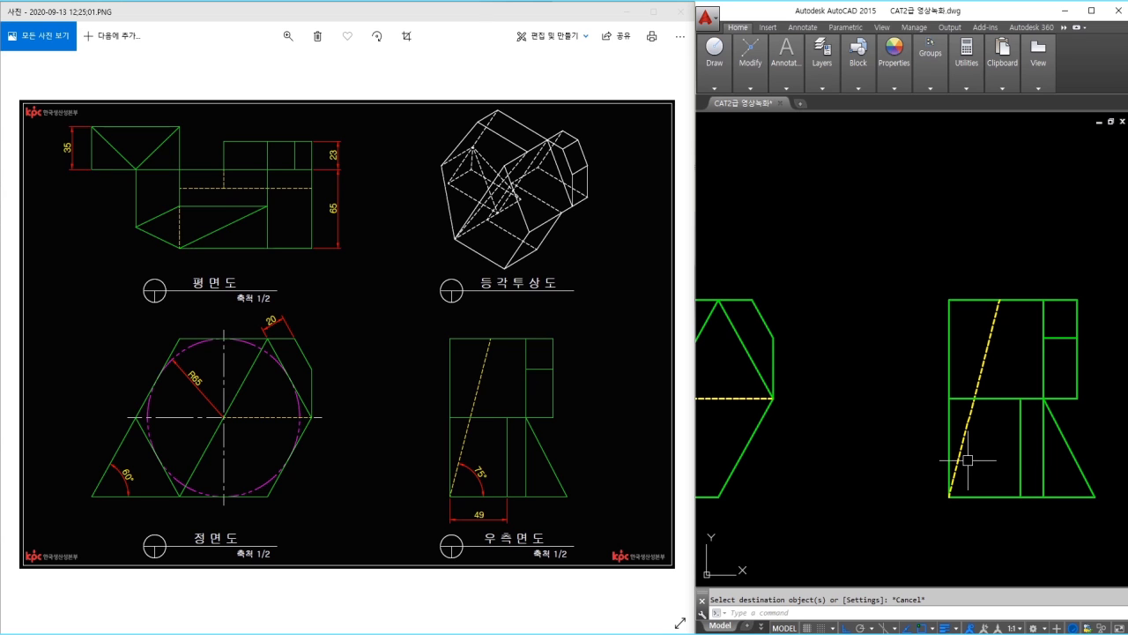
# Erase the leftover projection lines between the top view, miter line and side view
pyautogui.scroll(-2, 950, 421)
pyautogui.moveTo(942, 420); pyautogui.dragTo(1012, 497, button='middle')
pyautogui.click(1006, 284)
pyautogui.click(987, 186)
pyautogui.write('e')
pyautogui.press('space')
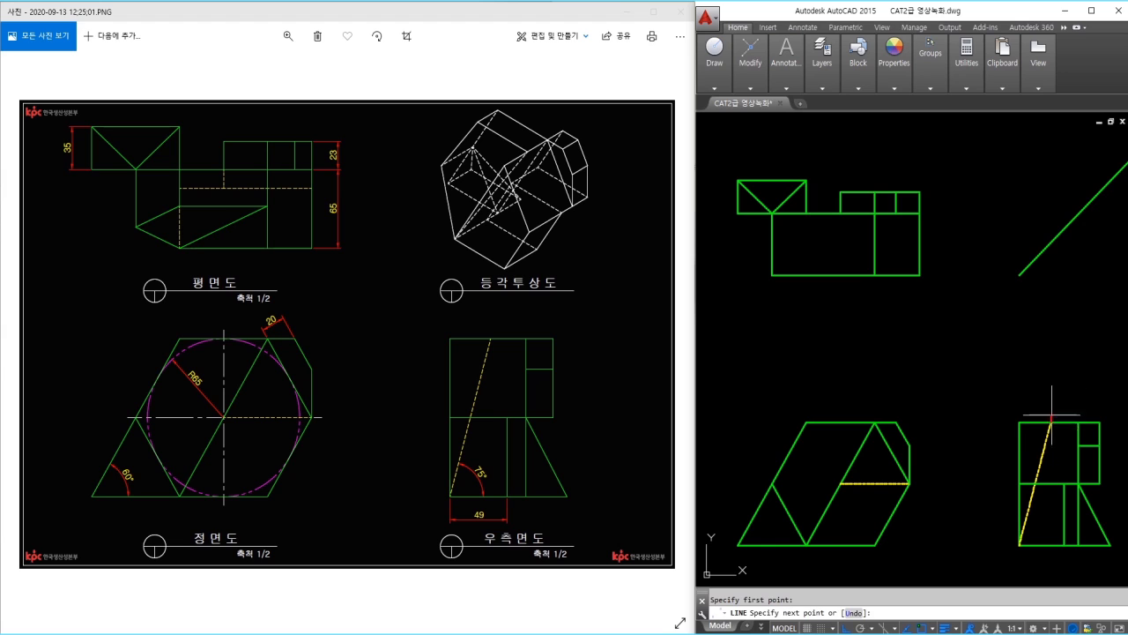
# Project the top end of the side view's dashed line up past the miter line, and from that intersection horizontally across the top view
pyautogui.click(1051, 181)
pyautogui.press('space')
pyautogui.press('space')
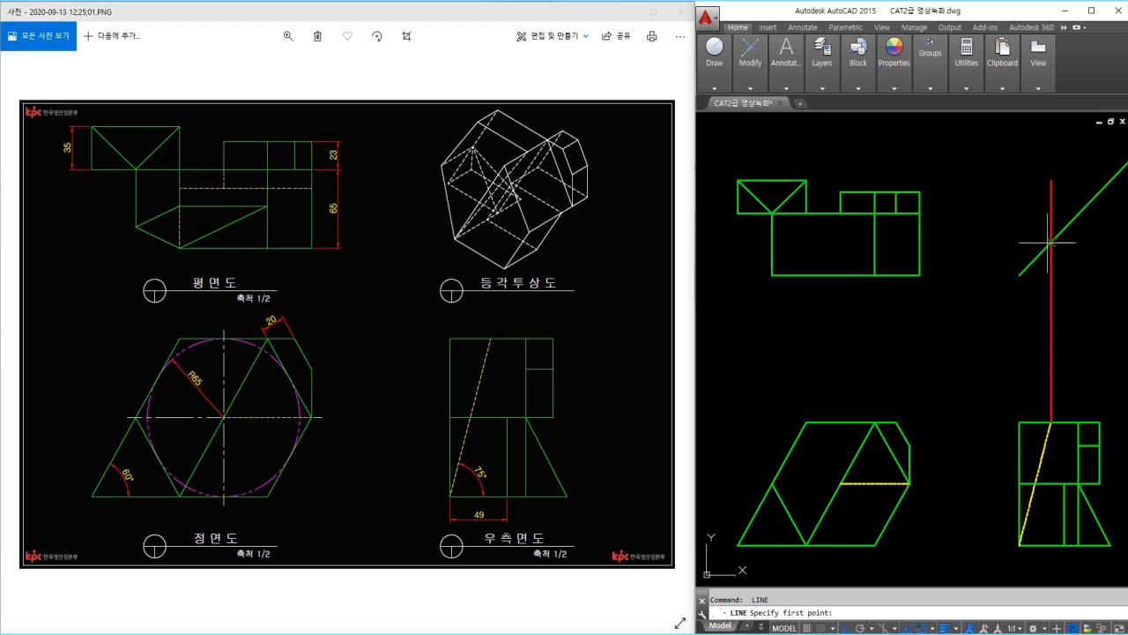
pyautogui.click(718, 242)
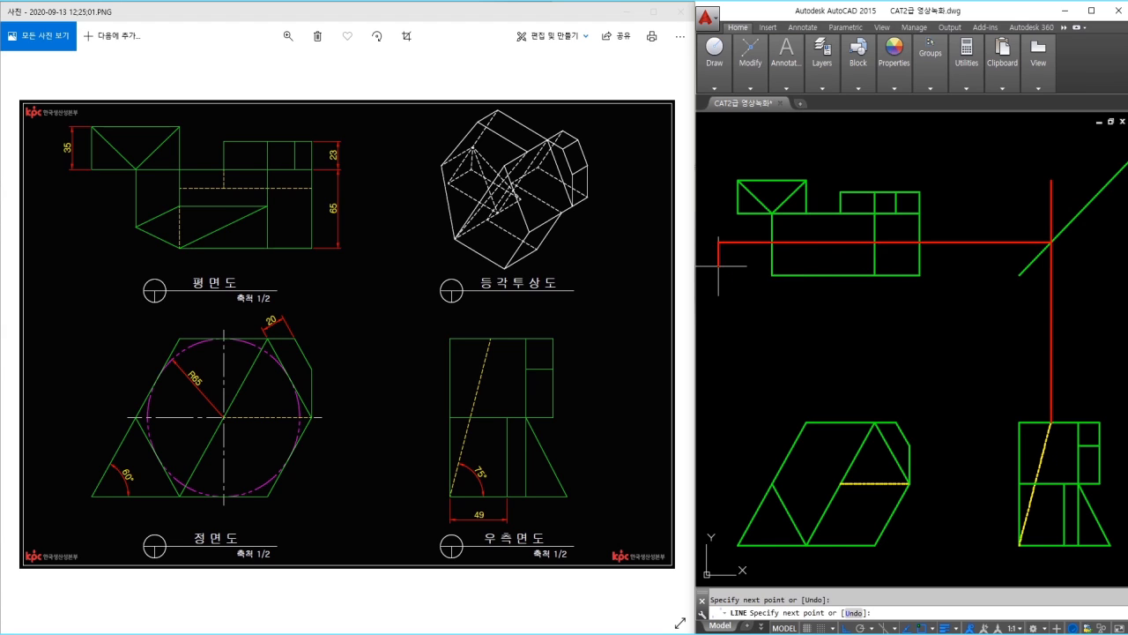
pyautogui.press('space')
# Extend the right edge of the top view's upper-left rectangle down to the horizontal projection line
pyautogui.moveTo(746, 270); pyautogui.dragTo(776, 254, button='middle')
pyautogui.scroll(2, 848, 196)
pyautogui.write('tr')
pyautogui.press('space')
pyautogui.press('space')
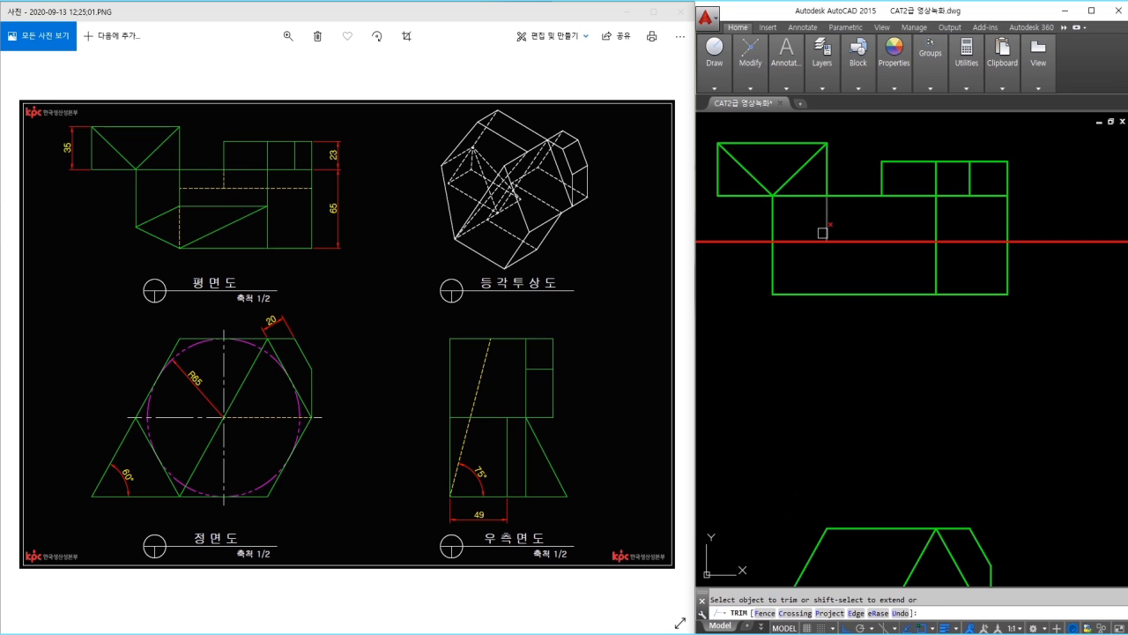
pyautogui.press('Escape')
pyautogui.press('Escape')
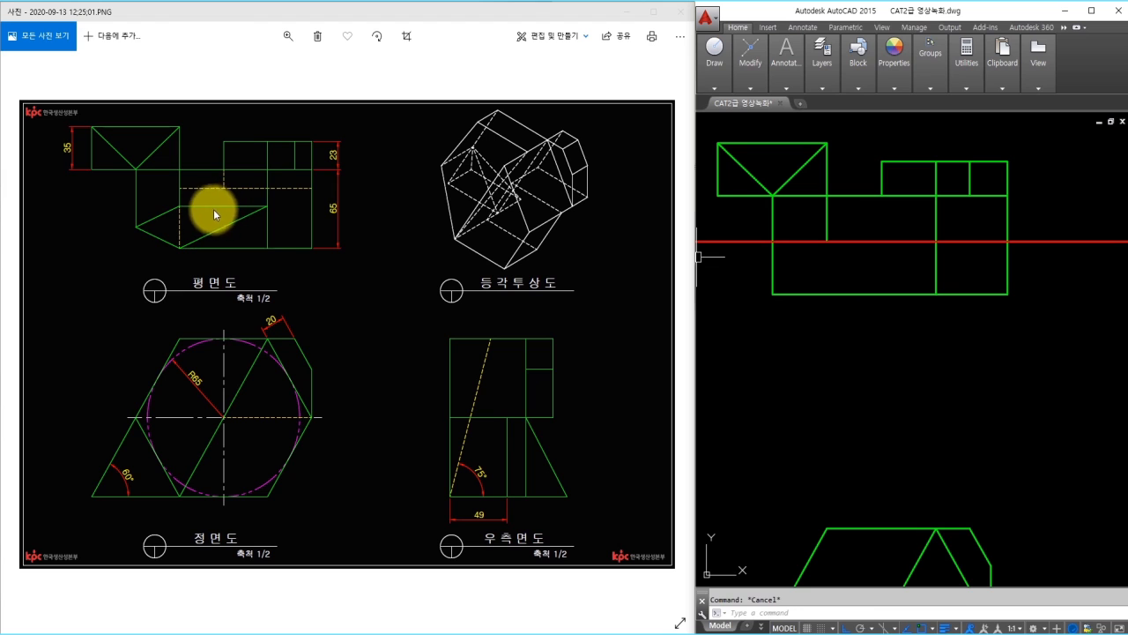
# Fillet the extended vertical edge and the horizontal projection line into a corner in the top view
pyautogui.write('f')
pyautogui.press('space')
pyautogui.click(832, 232)
pyautogui.click(823, 234)
pyautogui.click(852, 241)
pyautogui.press('Escape')
# Trim the horizontal projection line beyond the top view's inner vertical line
pyautogui.write('tr')
pyautogui.click(939, 229)
pyautogui.press('space')
pyautogui.click(952, 242)
pyautogui.press('Escape')
# Match the new inner horizontal line in the top view to the properties of the green outline
pyautogui.scroll(-2, 966, 258)
pyautogui.moveTo(966, 258); pyautogui.dragTo(914, 252, button='middle')
pyautogui.write('ma')
pyautogui.click(895, 259)
pyautogui.click(887, 247)
pyautogui.click(879, 229)
pyautogui.press('Escape')
# Erase the leftover vertical projection line between the side view and the miter line
pyautogui.click(1104, 298)
pyautogui.click(1043, 314)
pyautogui.write('e')
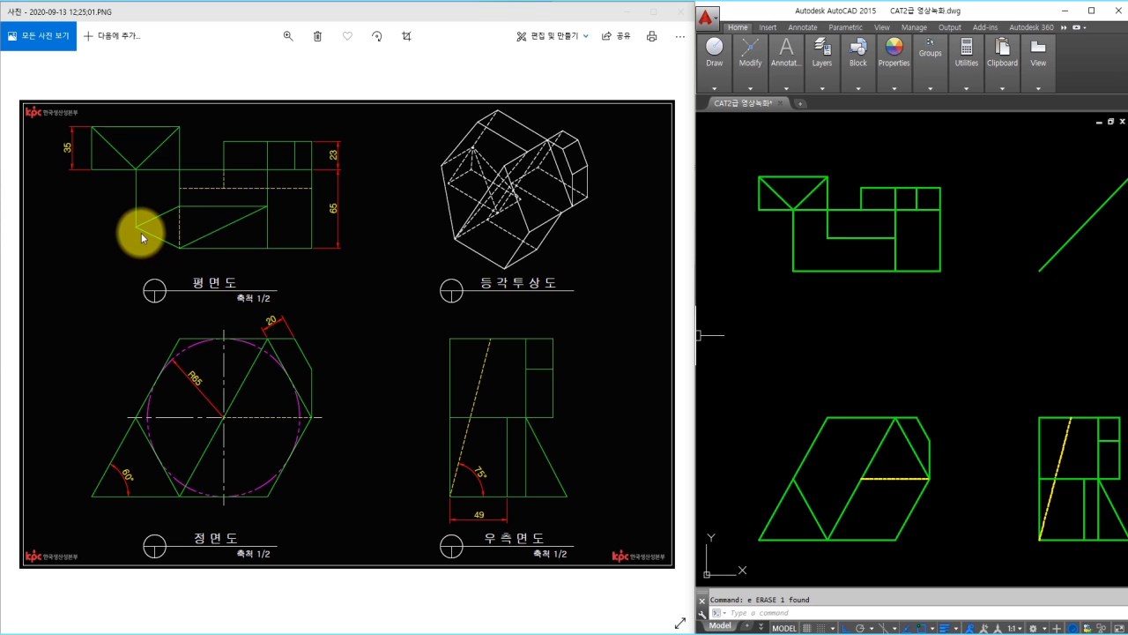
pyautogui.press('Return')
# Draw a vertical projection line up past the top view and a horizontal one through the side view from the front view's left middle corner
pyautogui.write('l')
pyautogui.press('Return')
pyautogui.click(794, 479)
pyautogui.click(793, 137)
pyautogui.press('Return')
pyautogui.press('Return')
pyautogui.click(793, 479)
pyautogui.moveTo(1008, 496); pyautogui.dragTo(941, 497, button='middle')
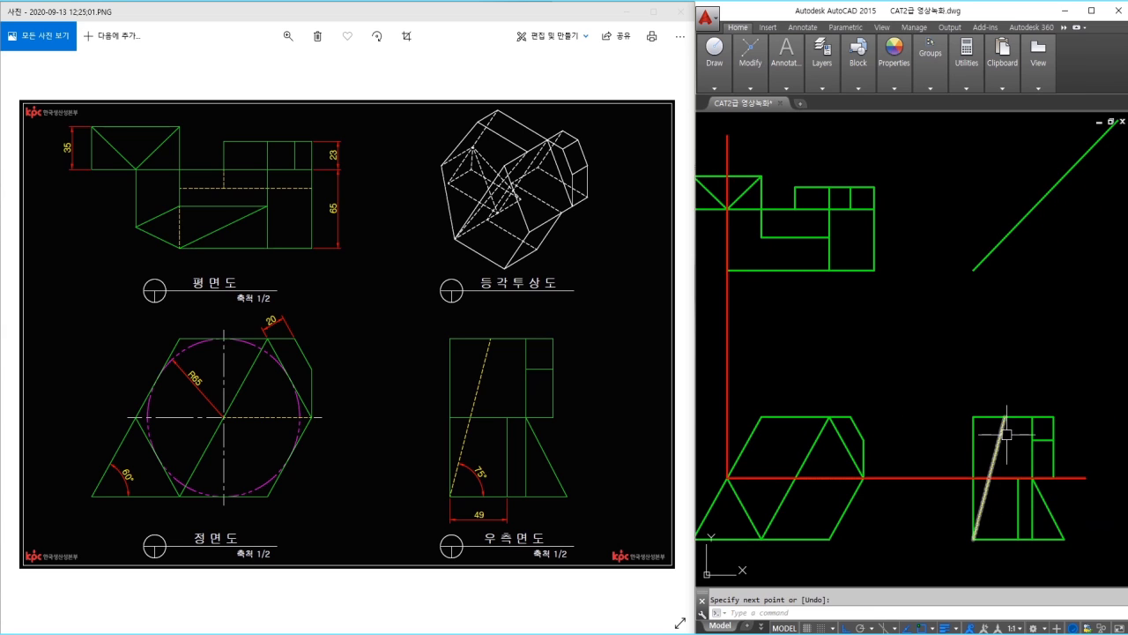
# Project the dashed line's intersection with the side view's middle line up past the miter line, and from there horizontally across the top view
pyautogui.click(989, 478)
pyautogui.press('Return')
pyautogui.press('Return')
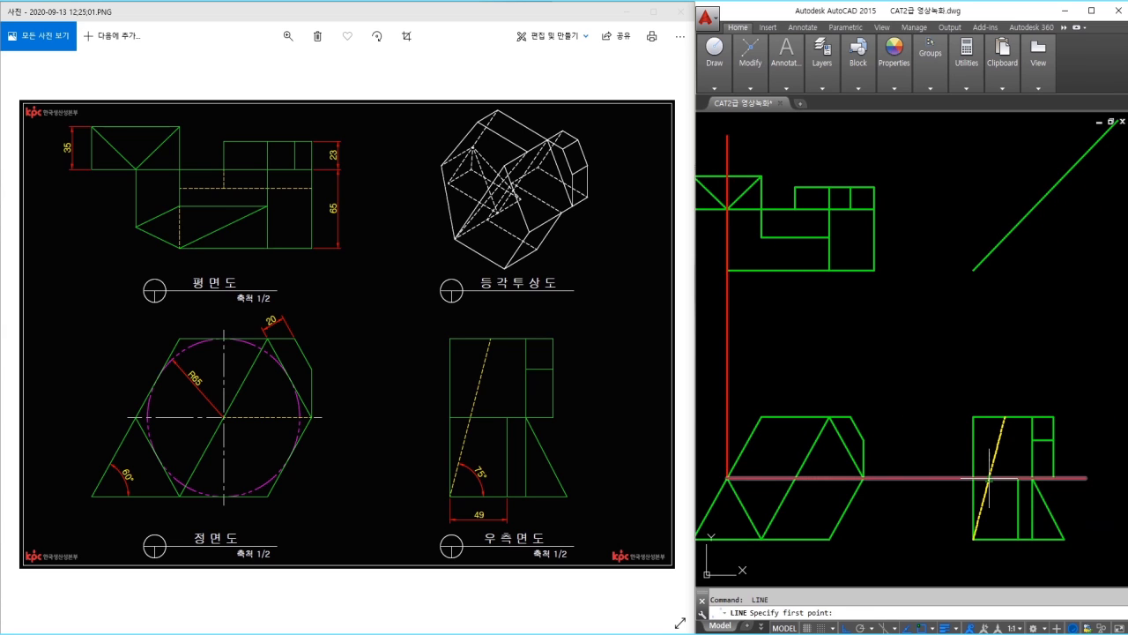
pyautogui.click(989, 478)
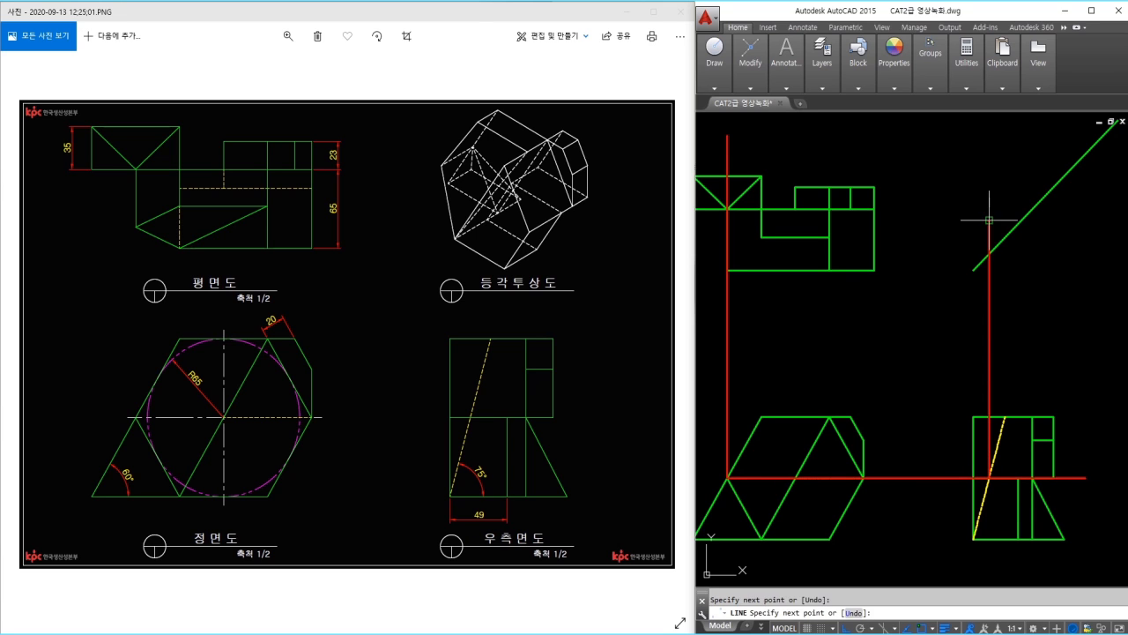
pyautogui.moveTo(782, 284); pyautogui.dragTo(829, 285, button='middle')
pyautogui.click(742, 285)
pyautogui.press('Return')
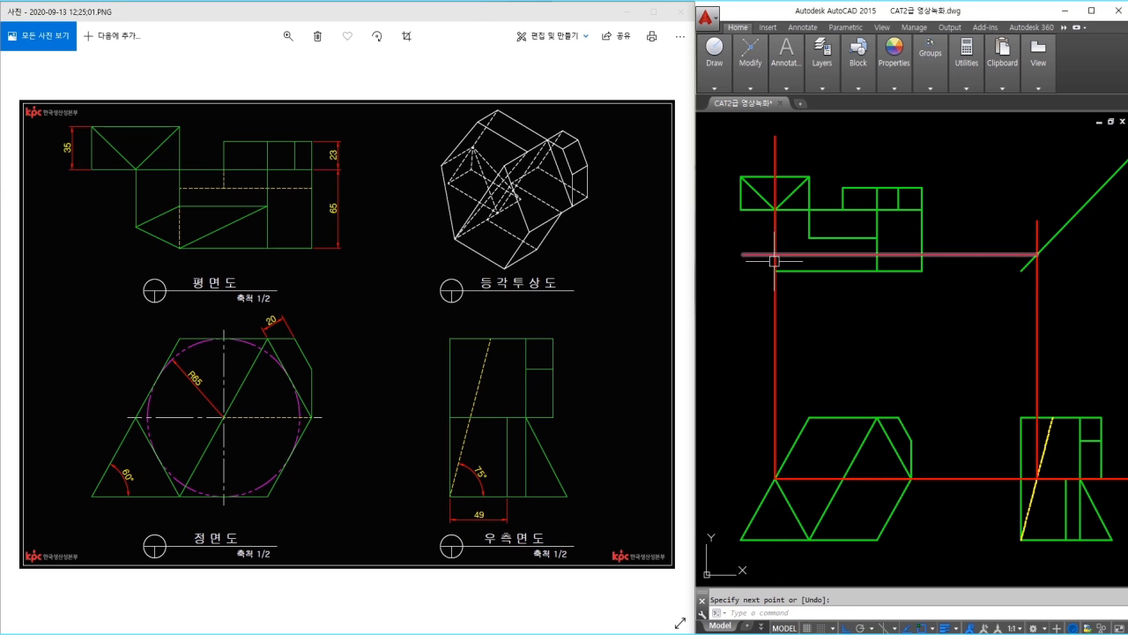
# Draw a circle of radius 3 where the projection lines cross on the top view's left edge
pyautogui.write('c')
pyautogui.press('Return')
pyautogui.click(774, 255)
pyautogui.press('3')
pyautogui.press('Return')
# Erase the left vertical projection line, both horizontal projection lines, and the top view's right and bottom edges caught by the crossing selection
pyautogui.click(813, 309)
pyautogui.click(763, 335)
pyautogui.press('e')
pyautogui.press('Return')
pyautogui.click(955, 504)
pyautogui.click(917, 244)
pyautogui.press('e')
pyautogui.press('Return')
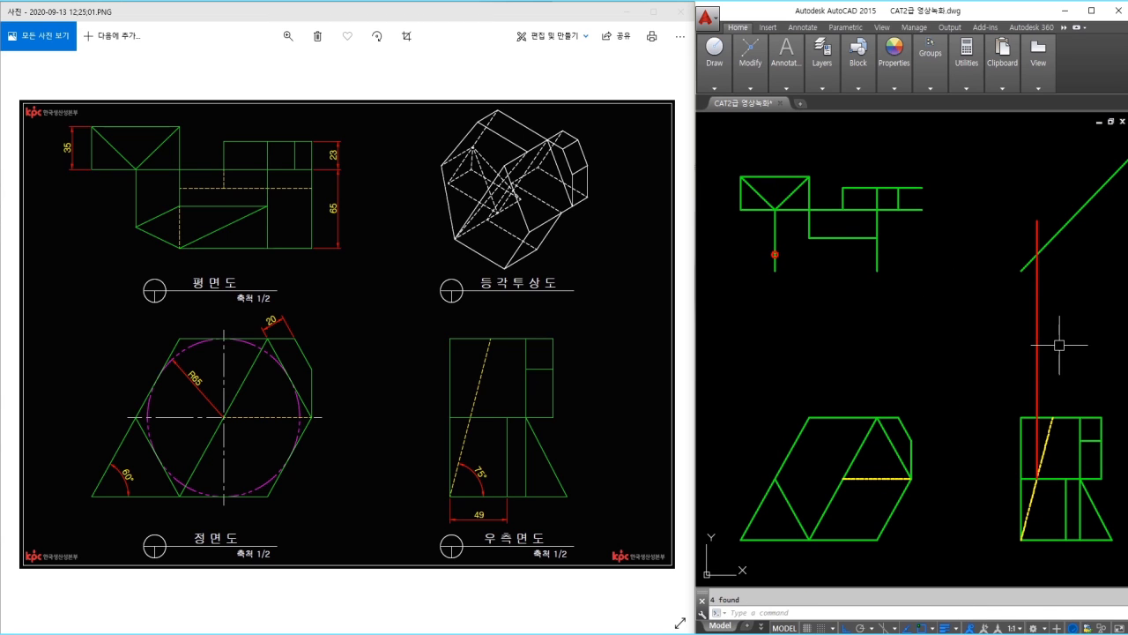
# Undo the last erase and erase only the vertical projection line and the two horizontal projection lines
pyautogui.hotkey('ctrl', 'z')
pyautogui.click(1060, 344)
pyautogui.click(1035, 342)
pyautogui.press('e')
pyautogui.press('Return')
pyautogui.click(964, 242)
pyautogui.press('e')
pyautogui.press('Return')
pyautogui.click(957, 491)
pyautogui.press('e')
pyautogui.press('Return')
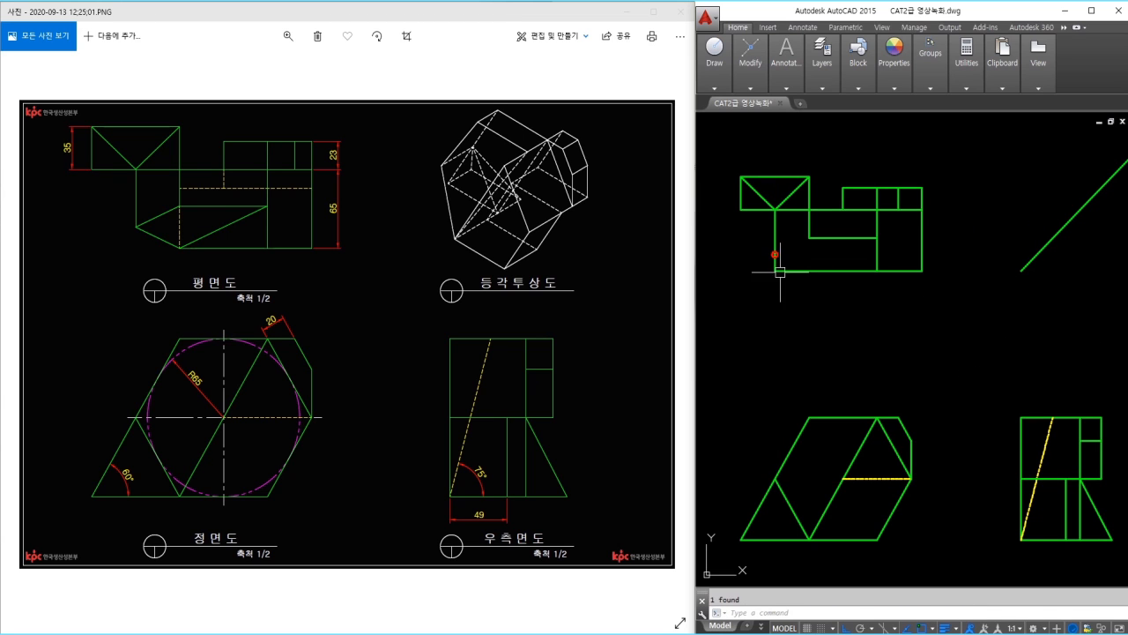
# Draw a line from the circle's centre on the top view's left edge to the inner rectangle's lower-left corner, and erase the circle
pyautogui.scroll(4, 791, 281)
pyautogui.write(';')
pyautogui.press('Return')
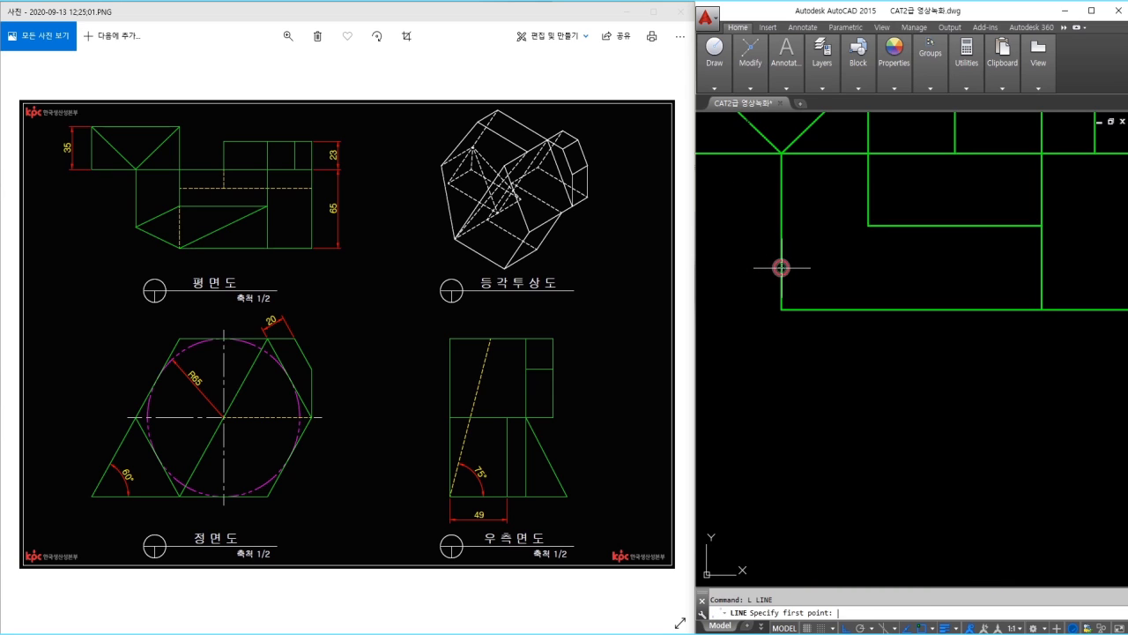
pyautogui.click(868, 225)
pyautogui.press('Return')
pyautogui.click(751, 247)
pyautogui.click(802, 285)
pyautogui.press('e')
pyautogui.press('Return')
pyautogui.press('Escape')
# Draw slanted lines from the left edge's lower end to the bottom edge below the inner rectangle's corner, and from there to the rectangle's right corner
pyautogui.moveTo(868, 209); pyautogui.dragTo(846, 229, button='middle')
pyautogui.press('Return')
pyautogui.press('Escape')
pyautogui.press('l')
pyautogui.press('Return')
pyautogui.click(847, 328)
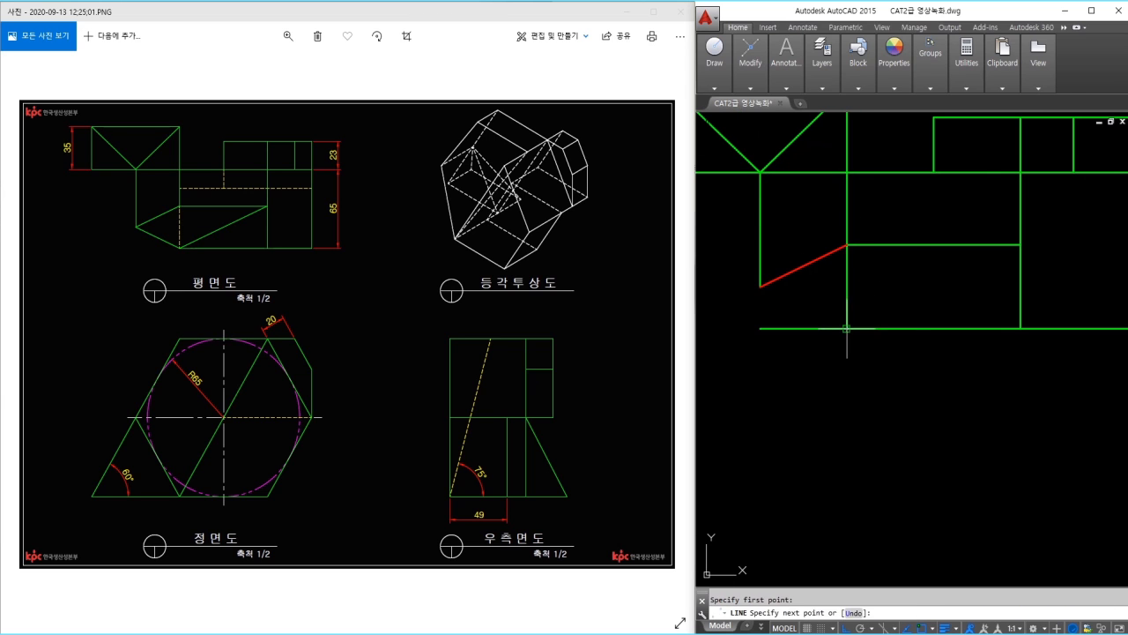
pyautogui.press('l')
pyautogui.press('Return')
pyautogui.click(848, 328)
pyautogui.click(1009, 247)
pyautogui.press('Escape')
# Match the bottom edge's outline properties onto the slanted lines at the top view's left corner
pyautogui.write('ma')
pyautogui.press('Return')
pyautogui.click(927, 331)
pyautogui.click(807, 245)
pyautogui.click(755, 302)
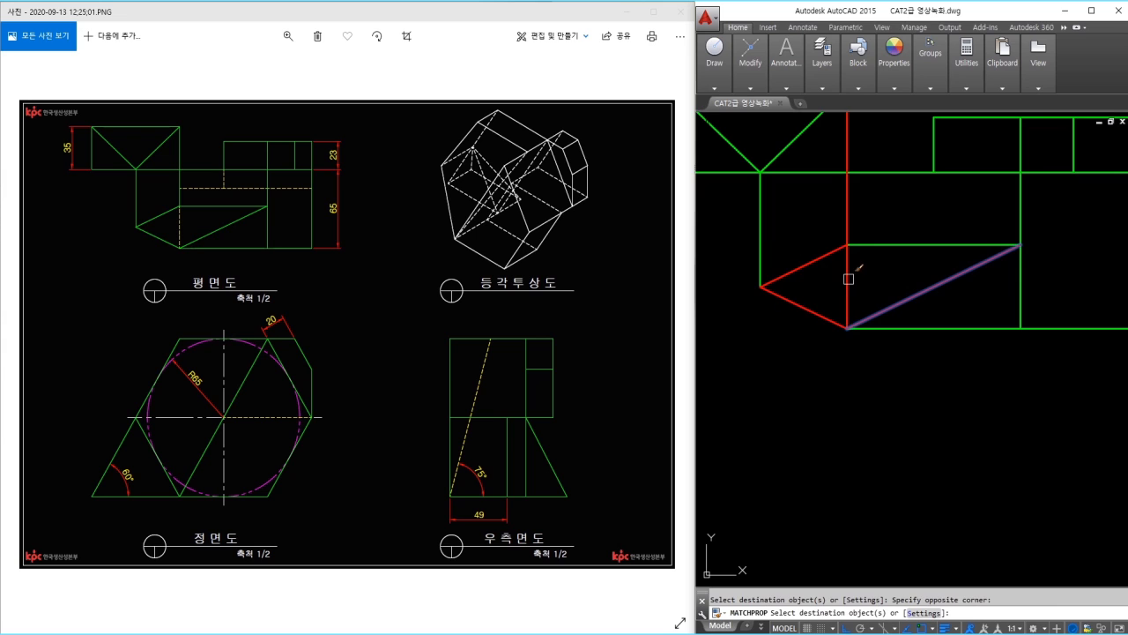
# Break the top view's inner vertical line, then trim the upper piece and extend the lower one to the horizontal inner edge
pyautogui.press('Escape')
pyautogui.write('br')
pyautogui.press('Return')
pyautogui.click(849, 294)
pyautogui.click(862, 271)
pyautogui.press('Escape')
pyautogui.write('tr')
pyautogui.press('Return')
pyautogui.press('Return')
pyautogui.click(850, 270)
pyautogui.keyDown('shift'); pyautogui.click(848, 300); pyautogui.keyUp('shift')
pyautogui.press('Escape')
# Match the horizontal inner edge's outline properties onto the long slanted line and the lower vertical segment of the top view
pyautogui.write('ma')
pyautogui.press('Return')
pyautogui.click(880, 246)
pyautogui.click(881, 264)
pyautogui.click(792, 352)
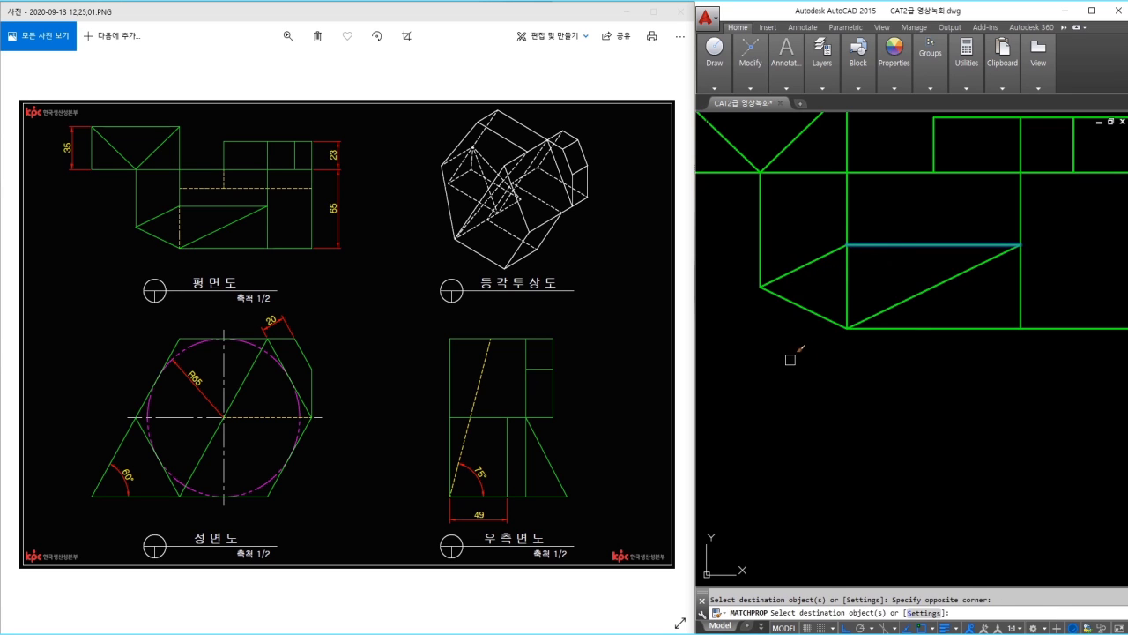
# Match the front view's dashed hidden-line properties onto the lower segment of the top view's inner vertical line
pyautogui.scroll(-2, 807, 380)
pyautogui.press('Return')
pyautogui.moveTo(837, 385); pyautogui.dragTo(836, 256, button='middle')
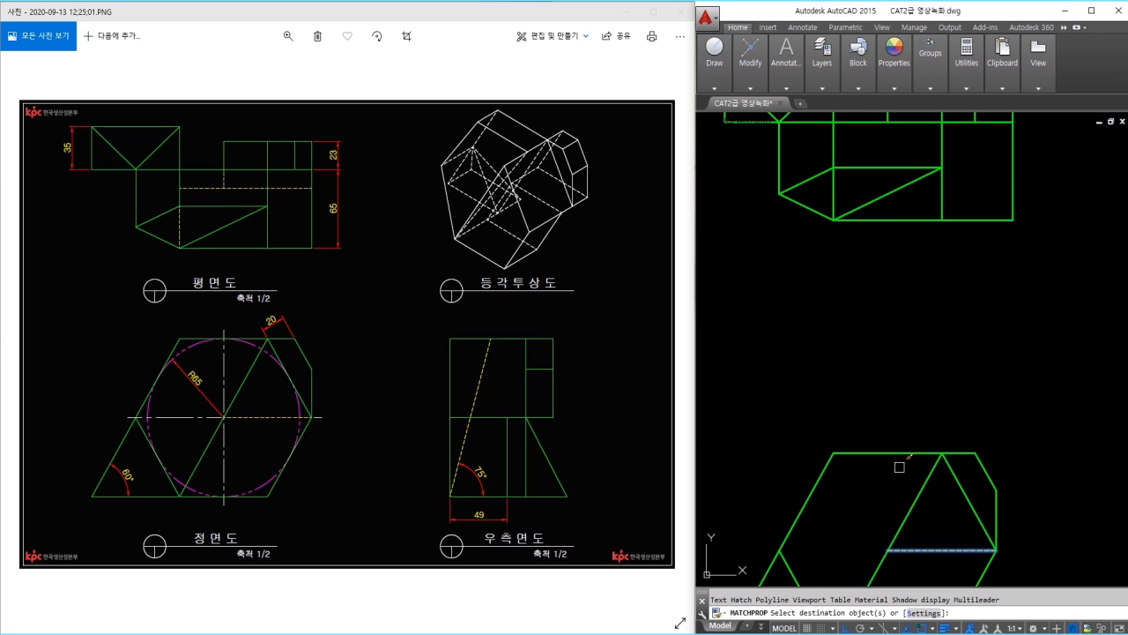
pyautogui.press('Escape')
pyautogui.moveTo(836, 182); pyautogui.dragTo(827, 261, button='middle')
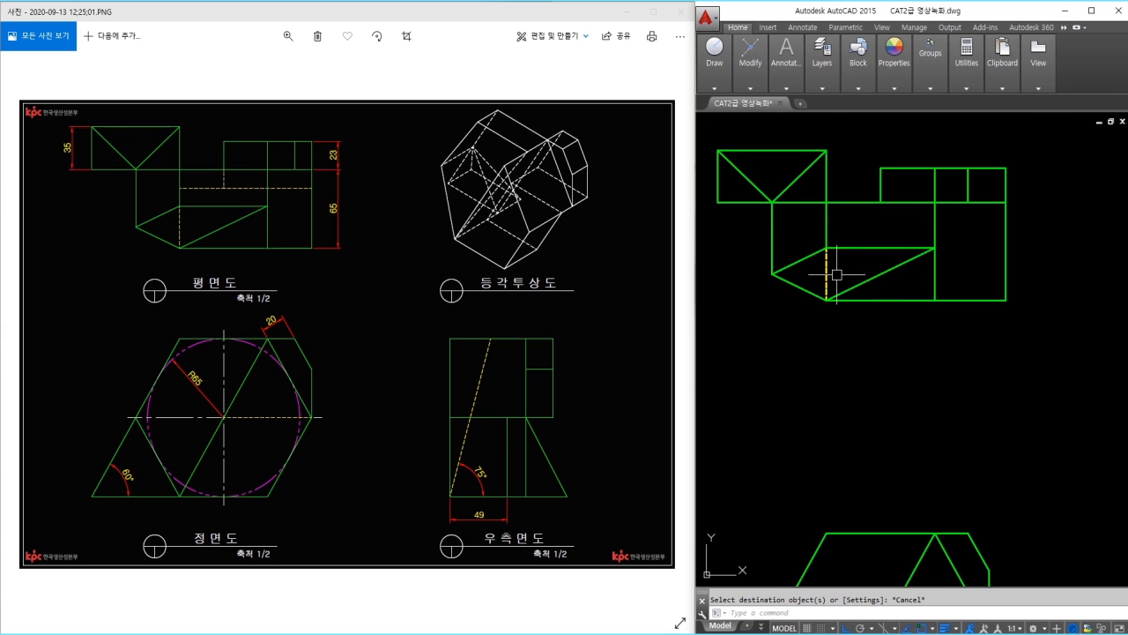
# Project the side view's lower inner vertical edge up to the miter line and horizontally across to the top view's inner vertical line
pyautogui.scroll(-2, 849, 245)
pyautogui.moveTo(874, 259); pyautogui.dragTo(825, 243, button='middle')
pyautogui.write('l')
pyautogui.press('Return')
pyautogui.click(1035, 531)
pyautogui.press('Return')
pyautogui.click(1033, 218)
pyautogui.scroll(4, 804, 216)
pyautogui.moveTo(794, 215); pyautogui.dragTo(774, 278, button='middle')
pyautogui.click(819, 283)
pyautogui.press('Escape')
# Trim the horizontal projection line where it extends beyond the top view's right edge
pyautogui.write('tr')
pyautogui.press('Return')
pyautogui.press('Return')
pyautogui.click(1088, 278)
pyautogui.press('Escape')
# Match the dashed vertical segment's hidden-line properties onto the projected horizontal line in the top view
pyautogui.write('ma')
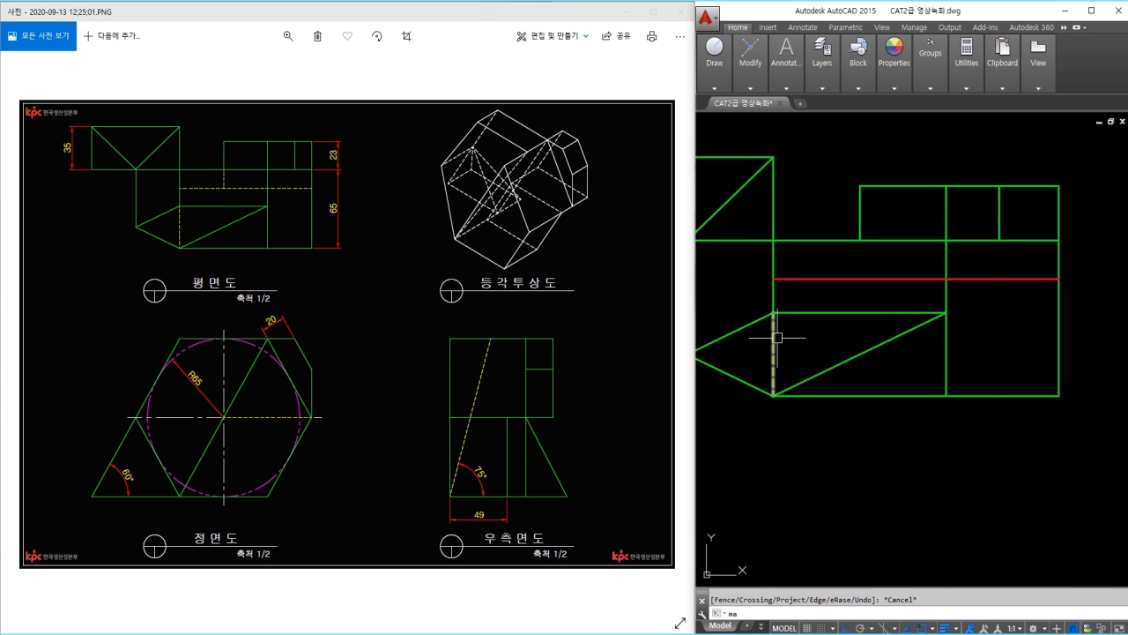
pyautogui.press('Return')
pyautogui.click(774, 338)
pyautogui.click(820, 279)
pyautogui.press('Escape')
# Draw a short vertical line from the right block's lower-left corner down to the dashed line, and match the hidden-line properties onto it
pyautogui.write('l')
pyautogui.press('Return')
pyautogui.click(860, 239)
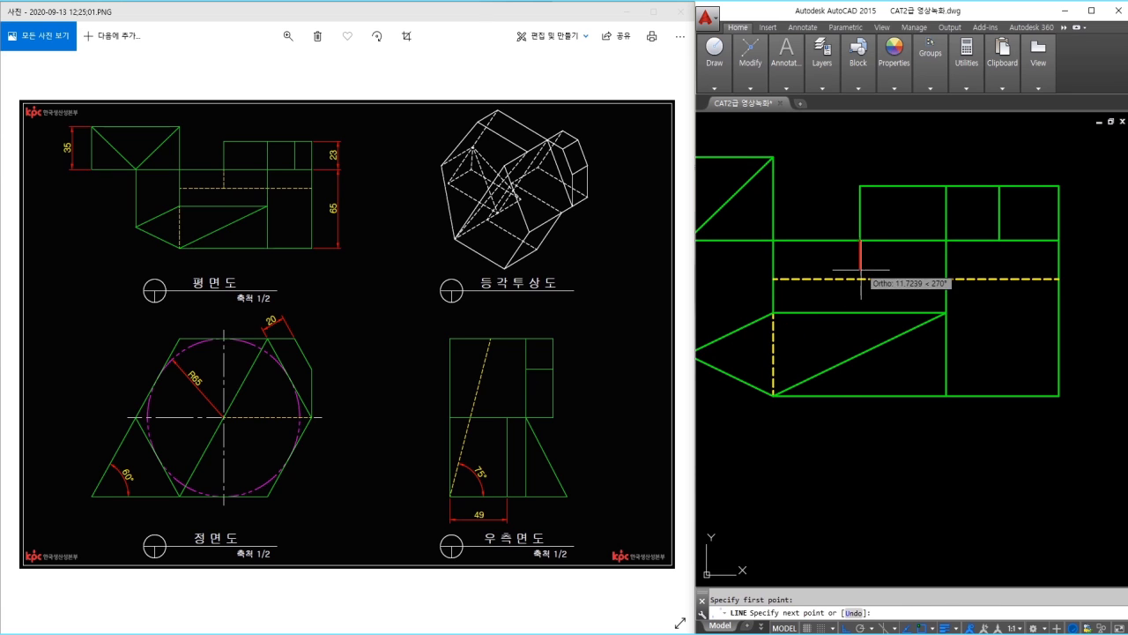
pyautogui.click(860, 279)
pyautogui.press('Escape')
pyautogui.write('ma')
pyautogui.press('Return')
pyautogui.click(888, 280)
pyautogui.click(861, 263)
pyautogui.press('Escape')
# Erase the leftover projection line between the side view and the miter line
pyautogui.scroll(-4, 819, 262)
pyautogui.click(1054, 347)
pyautogui.click(958, 394)
pyautogui.press('Return')
pyautogui.moveTo(910, 396); pyautogui.dragTo(935, 373, button='middle')
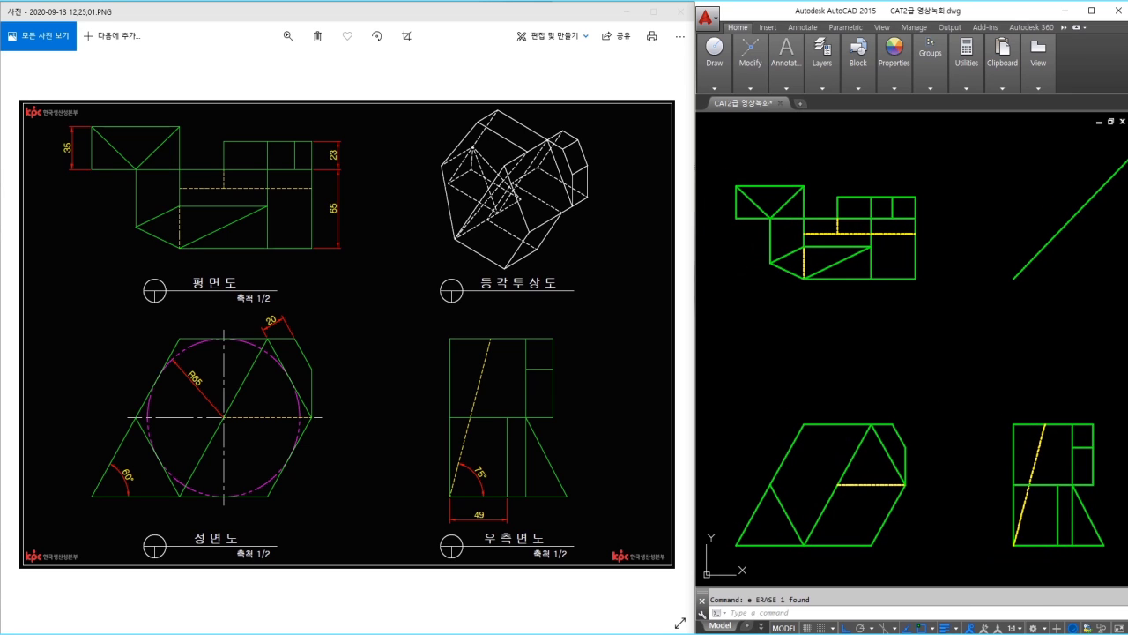
# Turn on the 가상선 layer and make the 중심선 layer current
pyautogui.moveTo(878, 399)
pyautogui.mouseDown(button='middle')
pyautogui.moveTo(856, 373)
pyautogui.moveTo(881, 324)
pyautogui.moveTo(839, 338)
pyautogui.mouseUp(button='middle')
pyautogui.scroll(2, 838, 338)
pyautogui.click(809, 81)
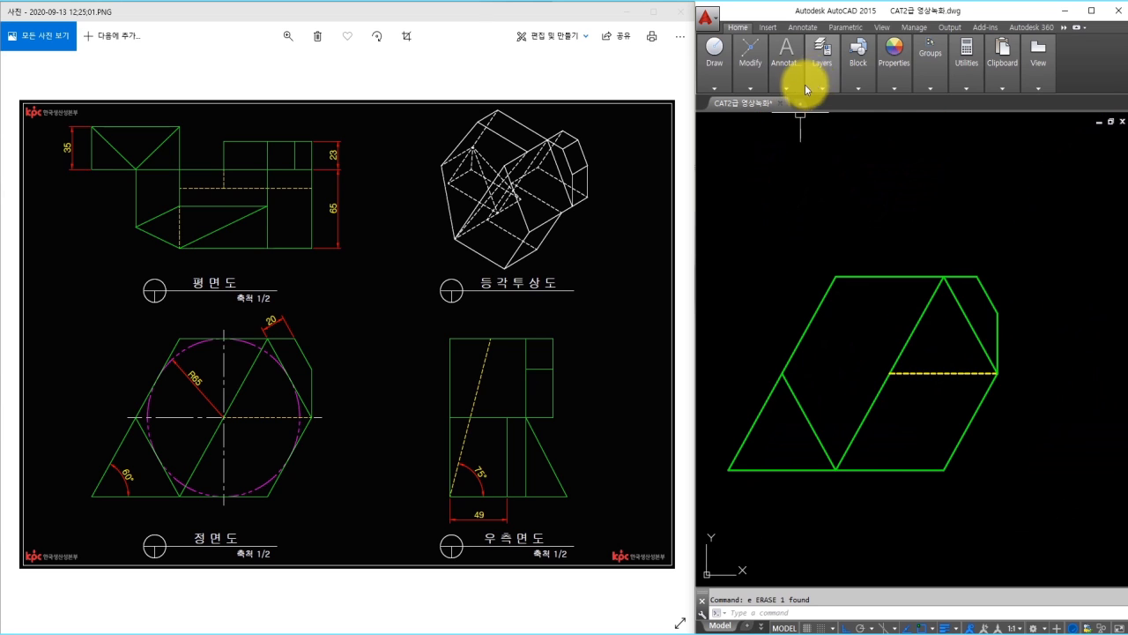
pyautogui.click(868, 102)
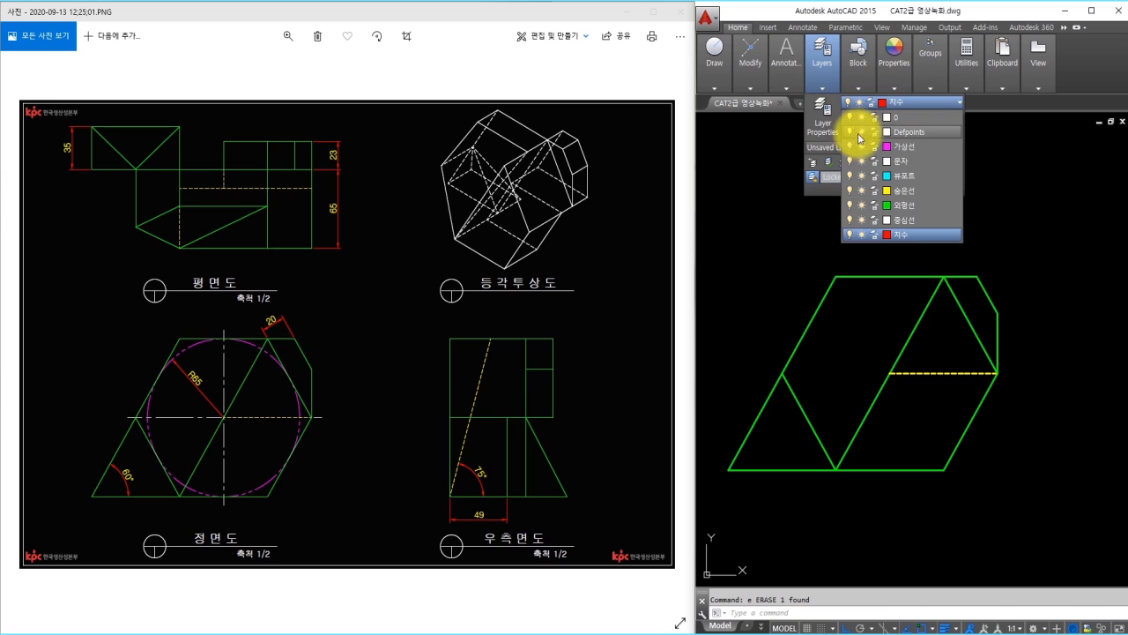
pyautogui.click(849, 146)
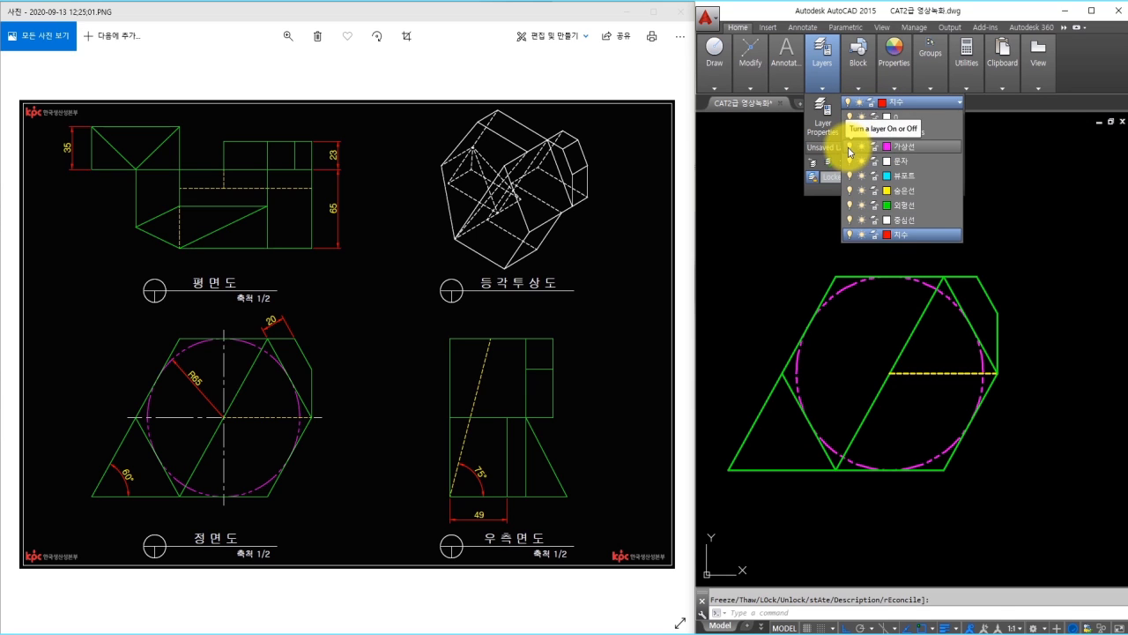
pyautogui.click(897, 222)
# Draw a vertical centre line through the front view's circle from the top edge to the bottom edge
pyautogui.write('l')
pyautogui.press('Return')
pyautogui.click(890, 276)
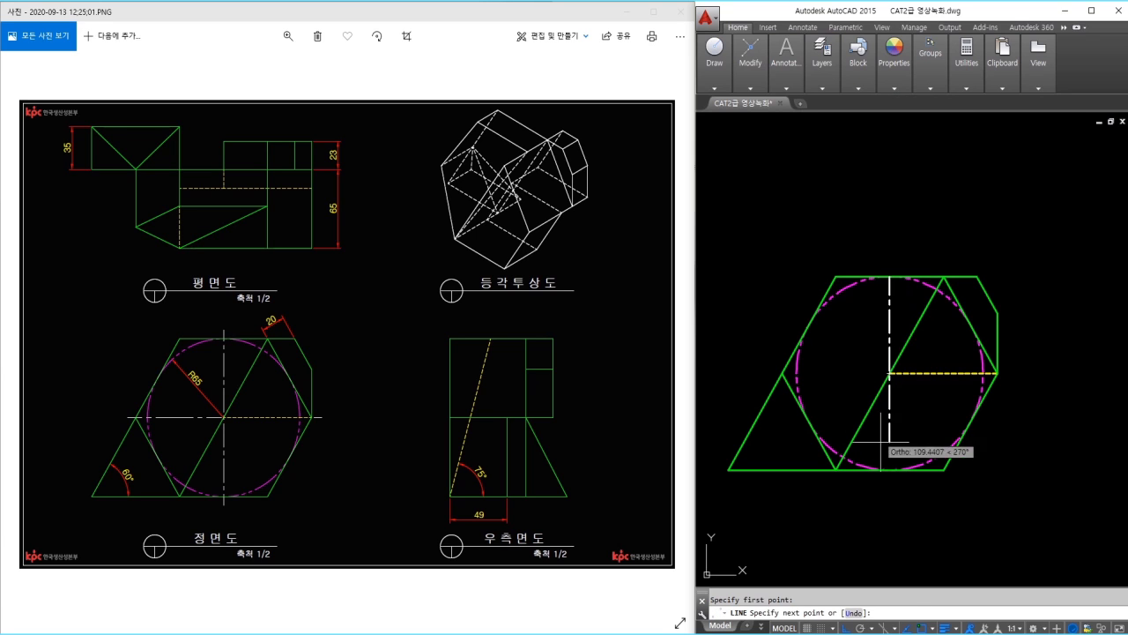
pyautogui.click(879, 444)
pyautogui.press('Return')
pyautogui.press('Return')
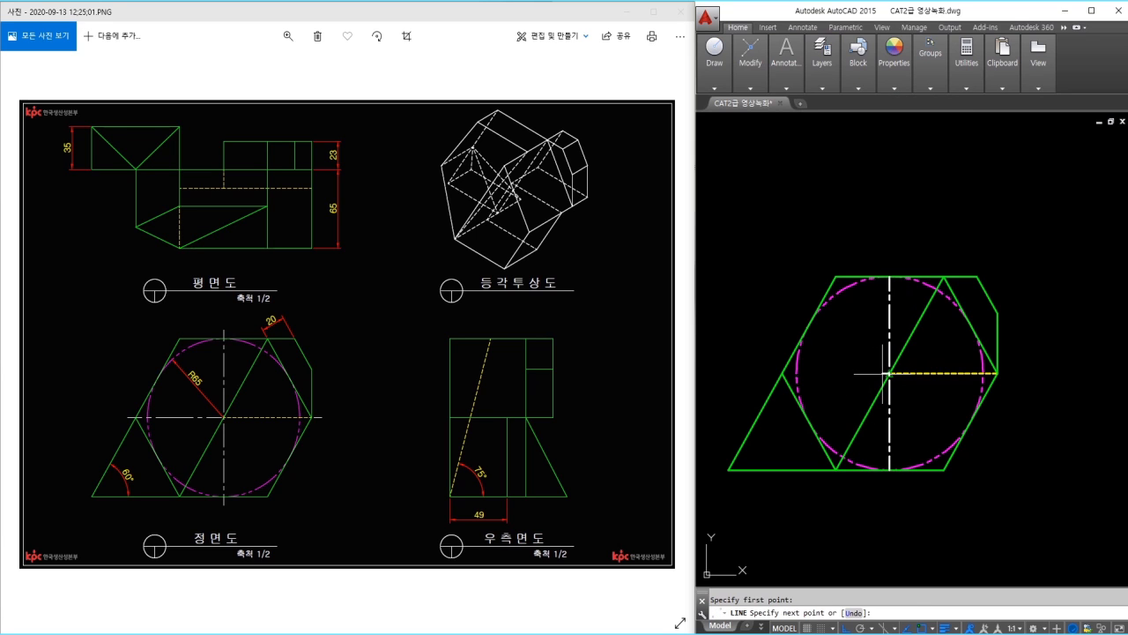
# Draw a horizontal centre line from the circle's centre to the left middle corner, and a short one outward from the right corner
pyautogui.click(783, 374)
pyautogui.press('Return')
pyautogui.press('Return')
pyautogui.click(998, 377)
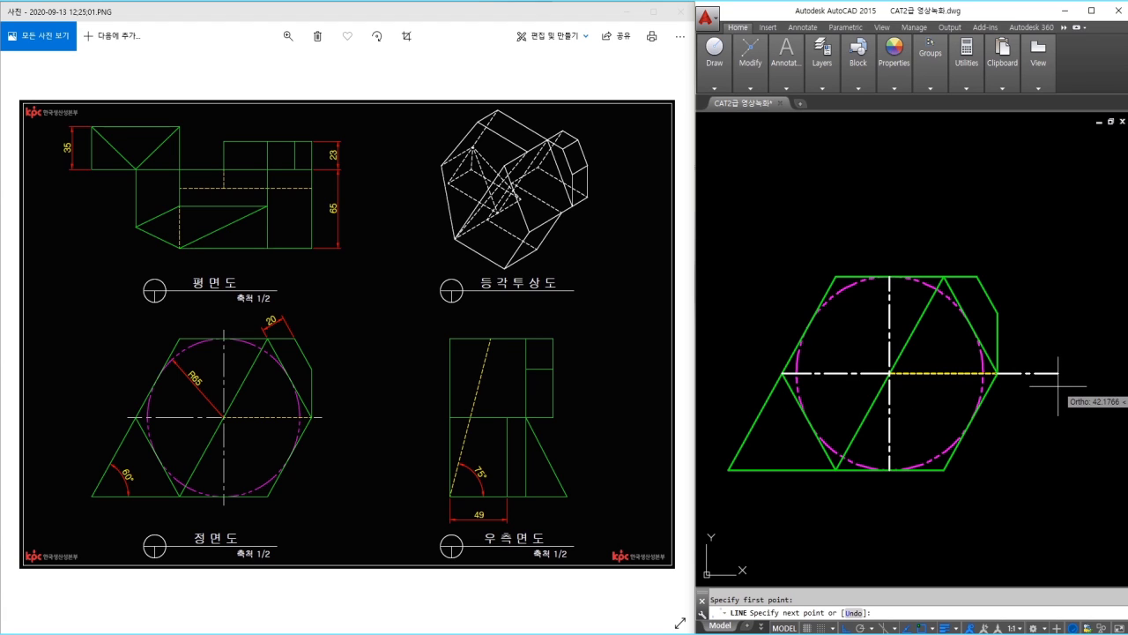
pyautogui.press('Escape')
pyautogui.scroll(3, 1033, 375)
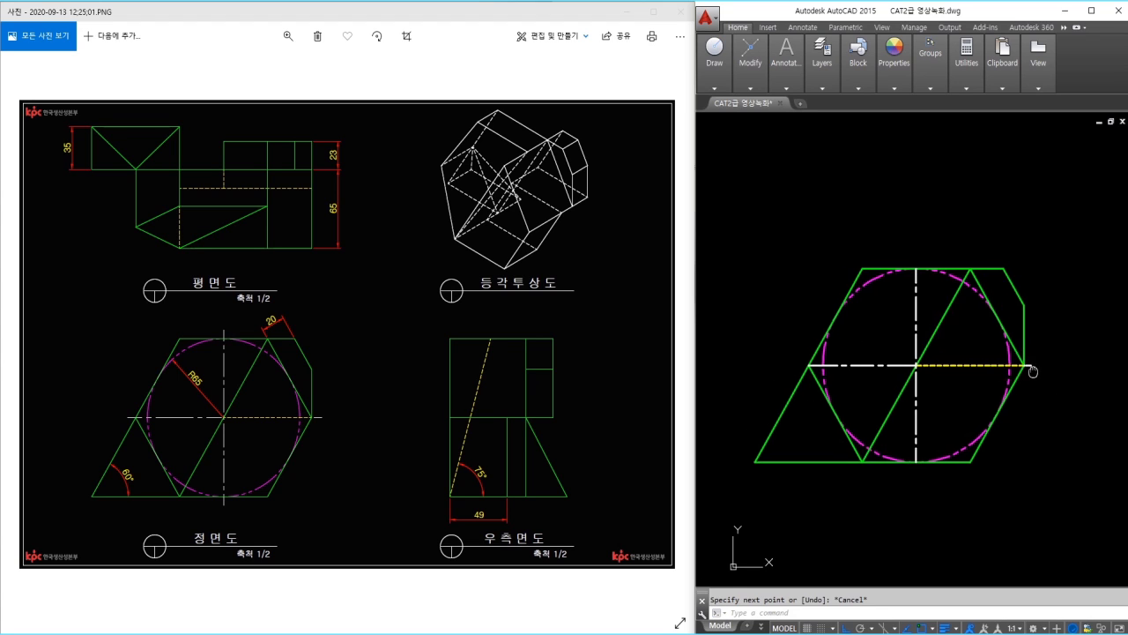
# Lengthen the outer ends of the front view's centre lines by a delta of 5
pyautogui.moveTo(982, 366); pyautogui.dragTo(999, 364, button='middle')
pyautogui.write('len')
pyautogui.press('Return')
pyautogui.write('de')
pyautogui.press('Return')
pyautogui.write('5')
pyautogui.press('Return')
pyautogui.click(890, 230)
pyautogui.moveTo(777, 350); pyautogui.dragTo(831, 308, button='middle')
pyautogui.click(941, 455)
pyautogui.moveTo(980, 403)
pyautogui.mouseDown(button='middle')
pyautogui.moveTo(945, 426)
pyautogui.moveTo(875, 418)
pyautogui.mouseUp(button='middle')
pyautogui.press('Escape')
# Examine the centre line's right end beside the dashed line and compare the drawn views with the reference image
pyautogui.click(1020, 342)
pyautogui.scroll(4, 1019, 345)
pyautogui.click(1006, 336)
pyautogui.press('Escape')
pyautogui.press('Escape')
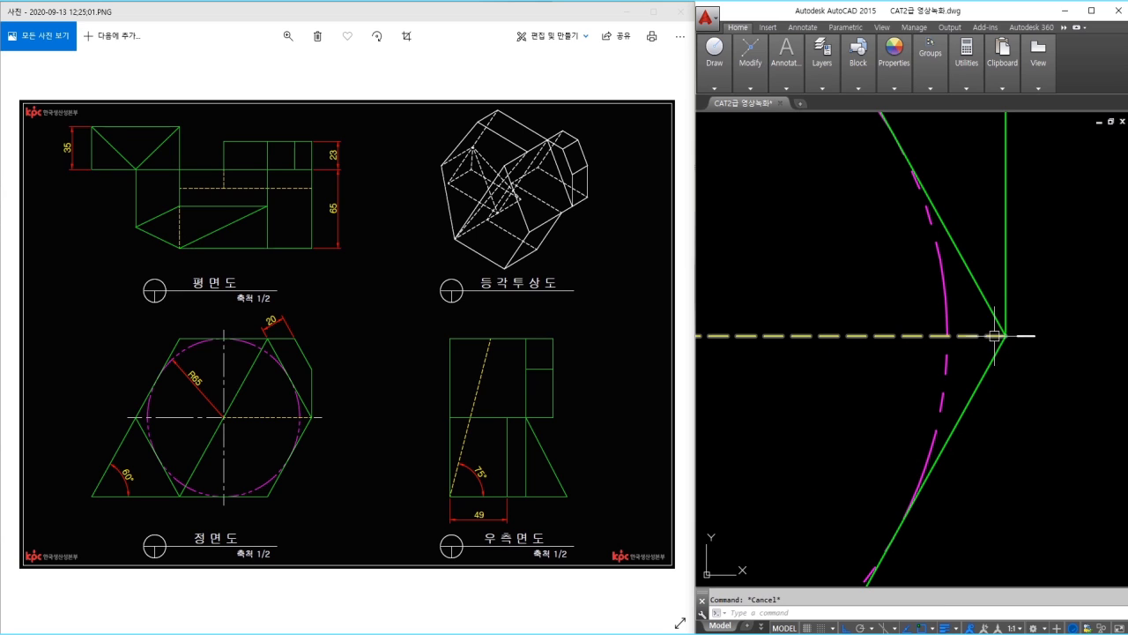
pyautogui.click(252, 423)
pyautogui.scroll(-6, 745, 439)
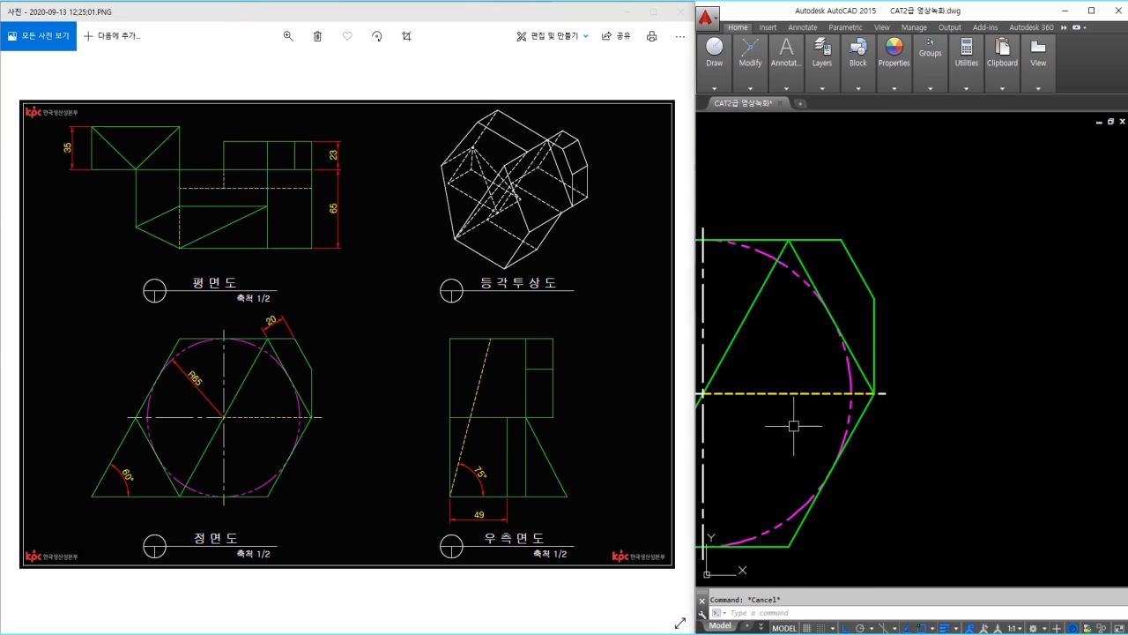
pyautogui.moveTo(846, 388)
pyautogui.mouseDown(button='middle')
pyautogui.moveTo(897, 453)
pyautogui.moveTo(881, 460)
pyautogui.mouseUp(button='middle')
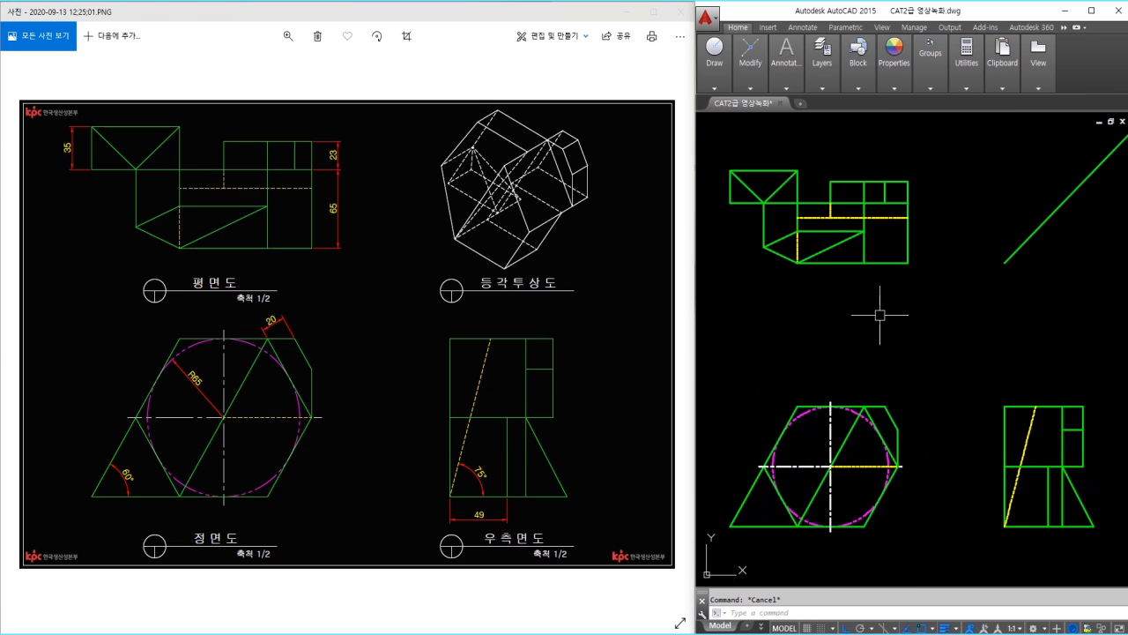
pyautogui.moveTo(828, 294); pyautogui.dragTo(832, 293, button='middle')
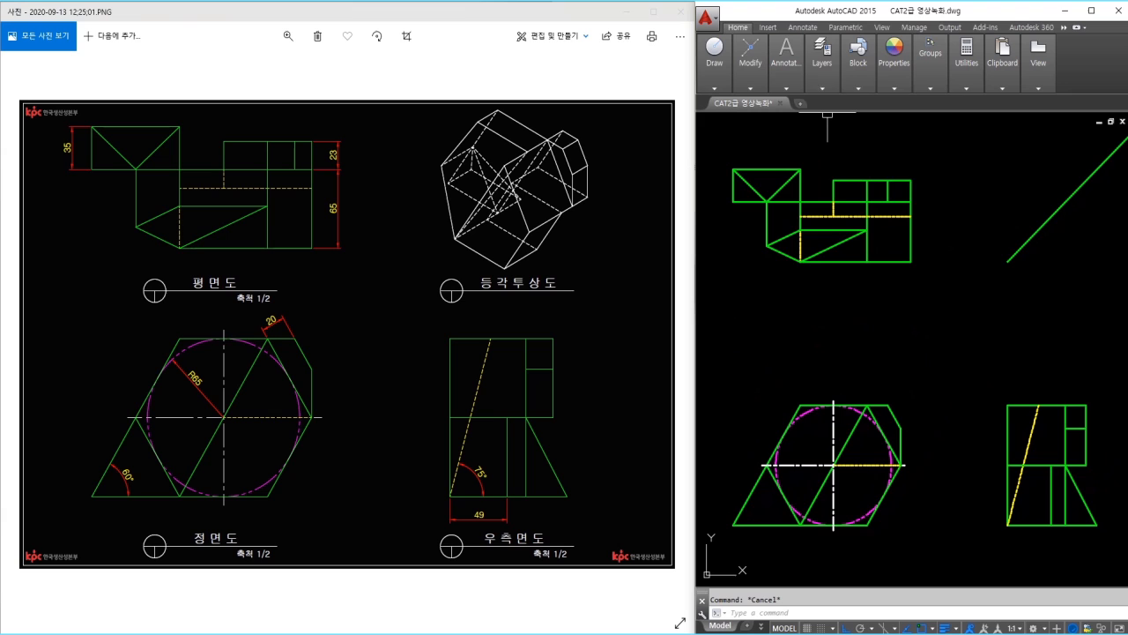
# Make the 치수 layer current and add a vertical linear dimension to the left edge of the top view's upper-left block
pyautogui.click(822, 87)
pyautogui.click(899, 102)
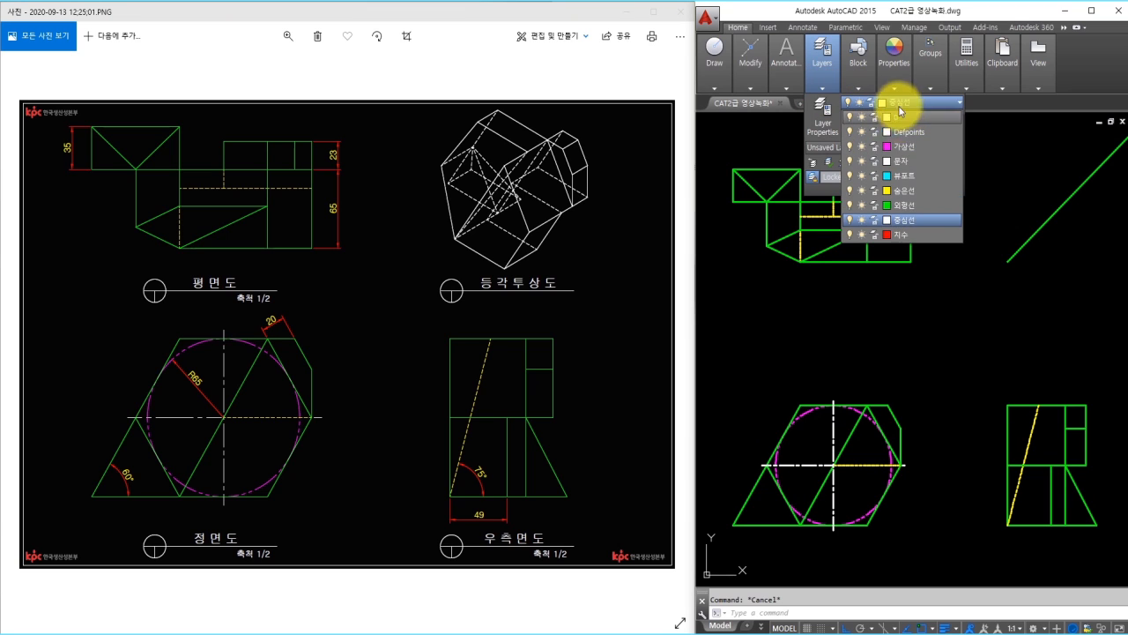
pyautogui.click(898, 235)
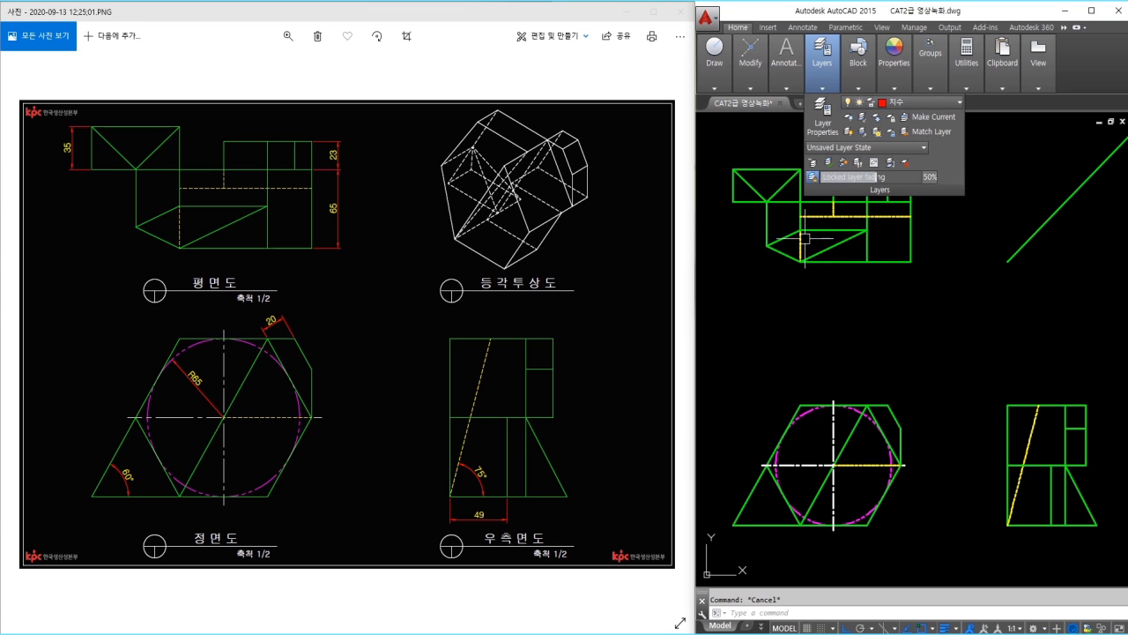
pyautogui.write('dli')
pyautogui.press('Return')
pyautogui.click(734, 203)
pyautogui.click(732, 169)
pyautogui.click(718, 199)
# Add vertical linear dimensions to the upper and lower portions of the top view's right edge
pyautogui.scroll(2, 726, 206)
pyautogui.press('Return')
pyautogui.click(1030, 211)
pyautogui.click(1030, 178)
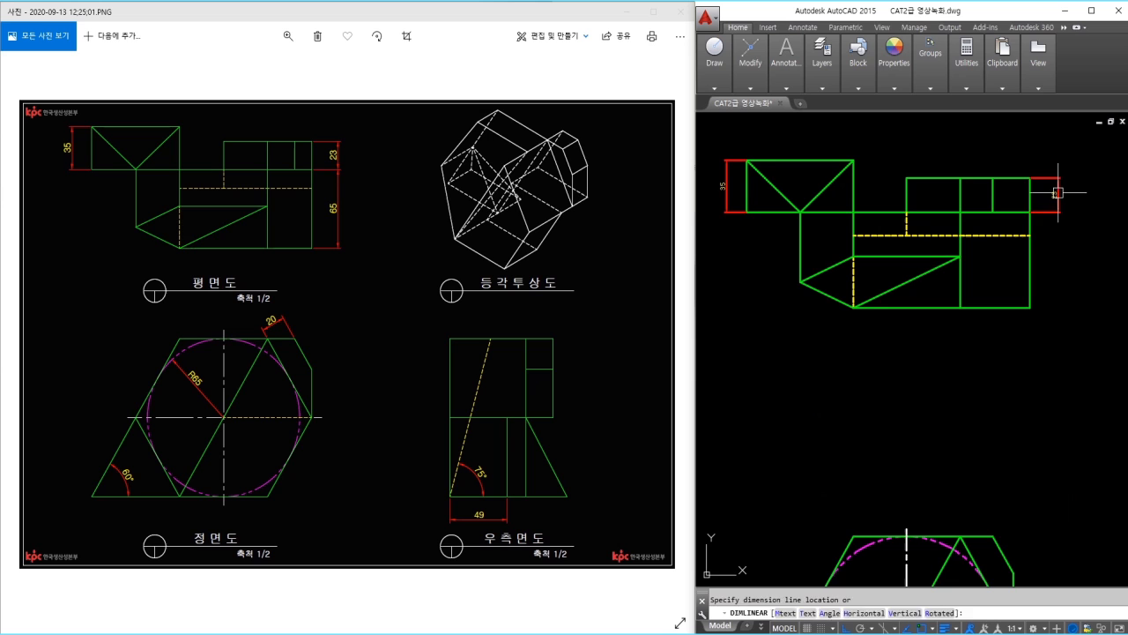
pyautogui.click(1057, 192)
pyautogui.press('Return')
pyautogui.click(1030, 212)
pyautogui.click(1030, 307)
pyautogui.scroll(2, 1046, 241)
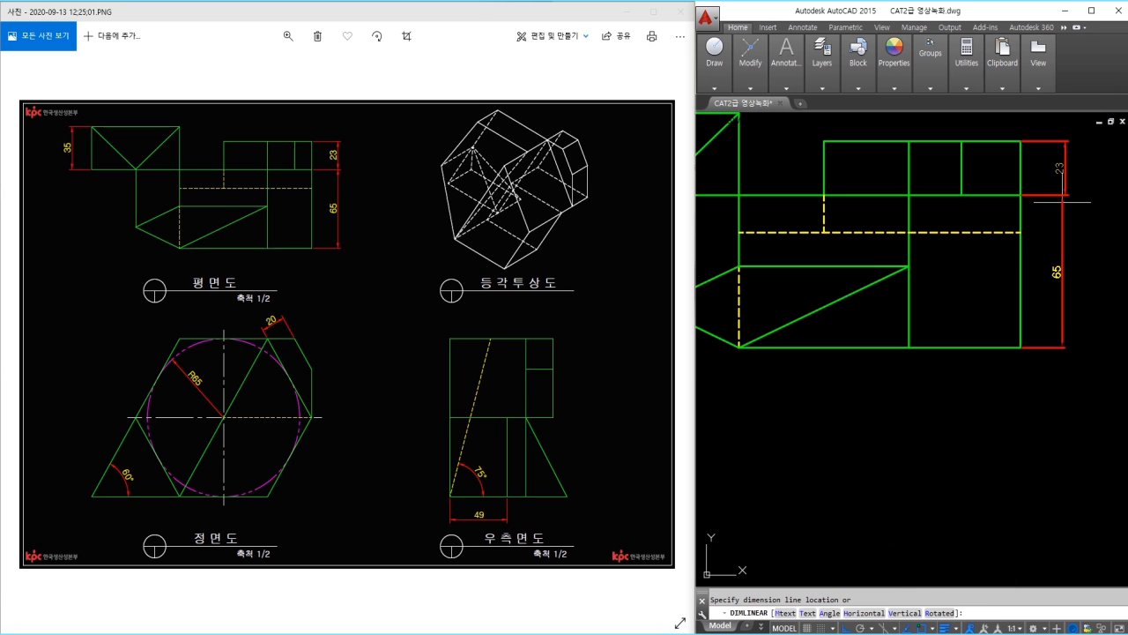
pyautogui.click(1063, 202)
# Add a rotated linear dimension for the perpendicular gap between the two parallel slanted edges at the front view's upper-right corner
pyautogui.scroll(-2, 1040, 277)
pyautogui.moveTo(1016, 314); pyautogui.dragTo(988, 149, button='middle')
pyautogui.rightClick(987, 150)
pyautogui.click(971, 311)
pyautogui.scroll(2, 952, 394)
pyautogui.write('d;')
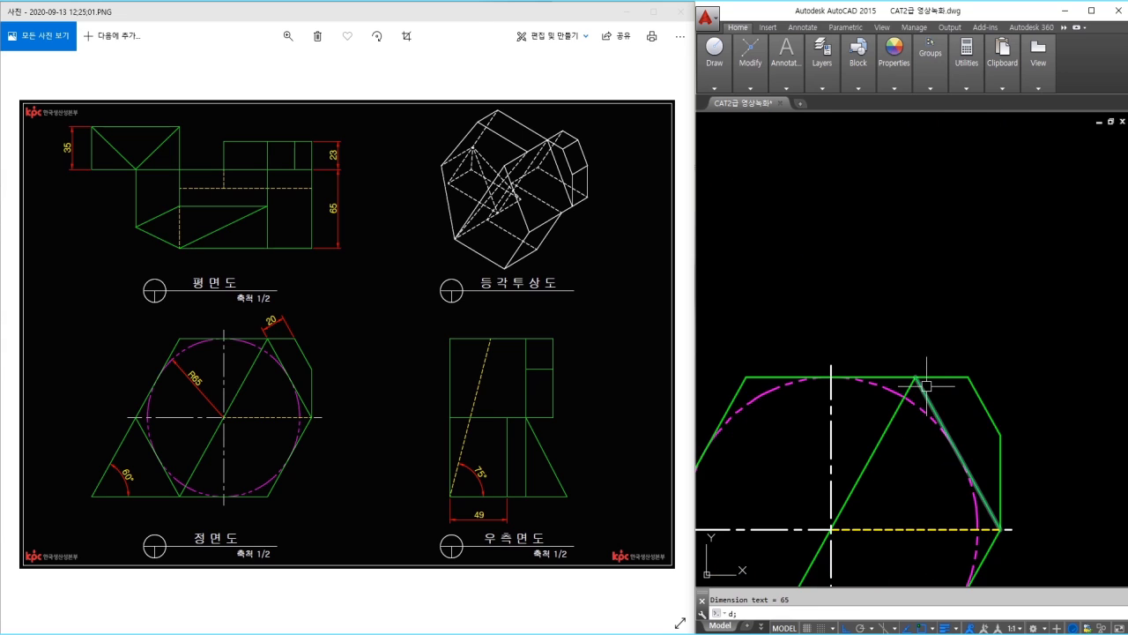
pyautogui.press('Return')
pyautogui.scroll(2, 922, 388)
pyautogui.click(918, 381)
pyautogui.click(992, 371)
pyautogui.press('Escape')
pyautogui.write('dli')
pyautogui.press('Return')
pyautogui.click(992, 373)
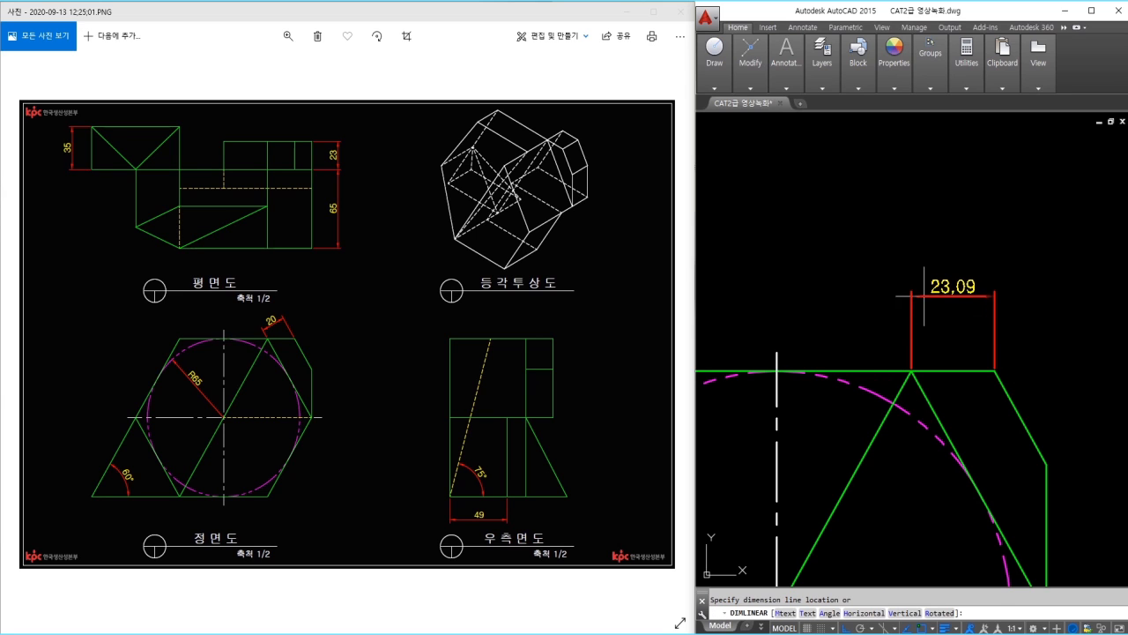
pyautogui.write('r')
pyautogui.press('Return')
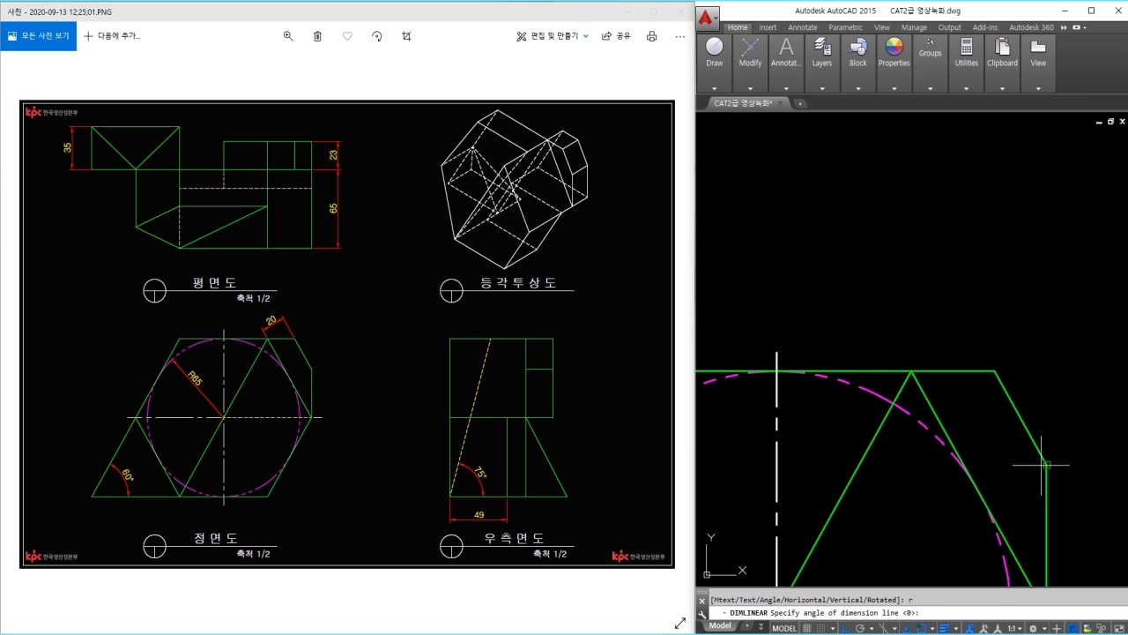
pyautogui.click(994, 371)
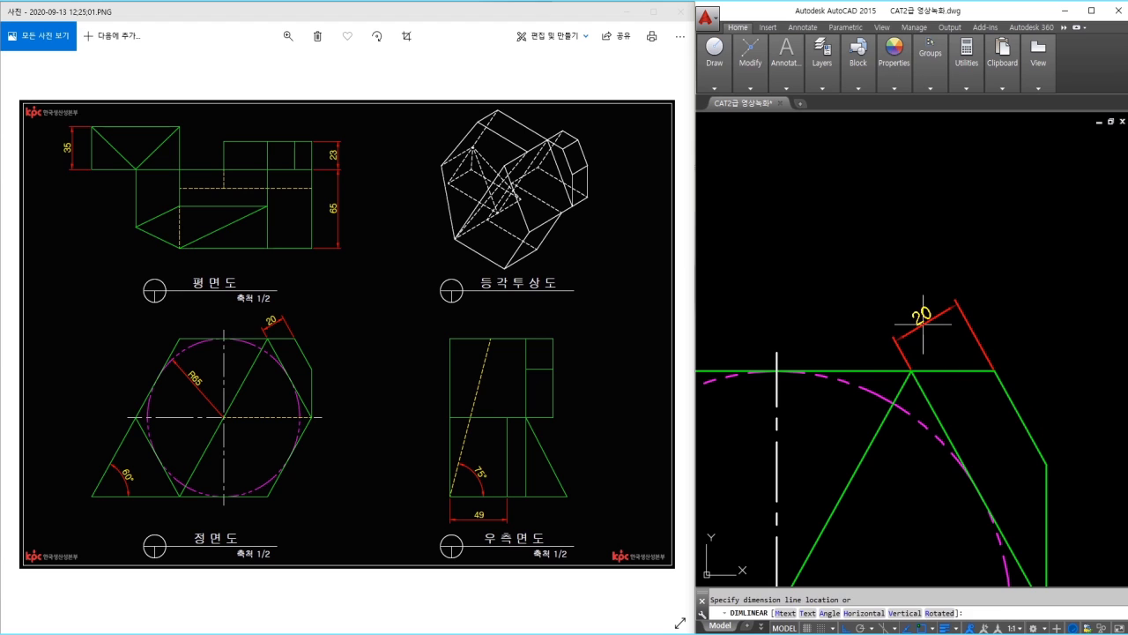
pyautogui.click(919, 320)
# Add a radius dimension to the front view's circle, placing its text inside the circle's upper-left quarter
pyautogui.moveTo(861, 394); pyautogui.dragTo(960, 247, button='middle')
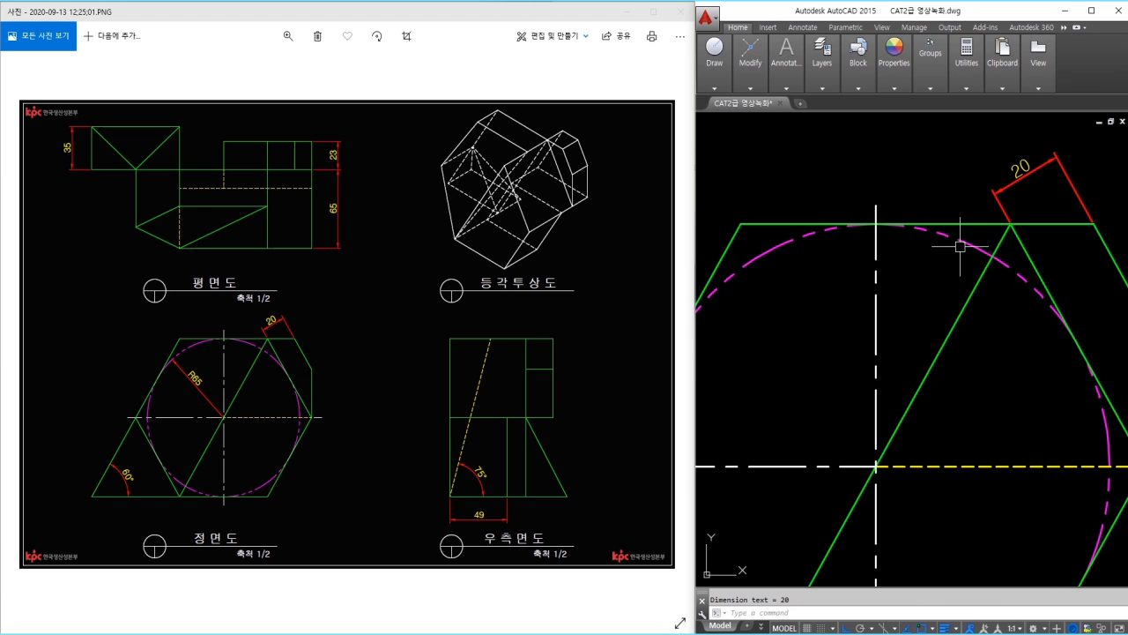
pyautogui.press('Return')
pyautogui.click(736, 273)
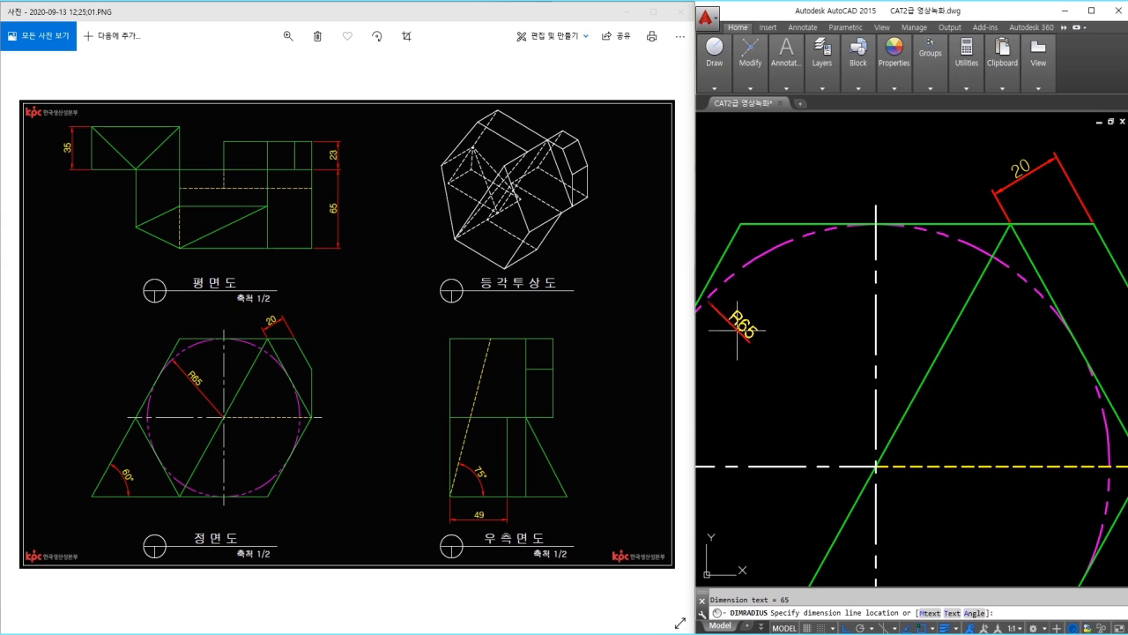
pyautogui.moveTo(738, 335); pyautogui.dragTo(781, 300, button='middle')
pyautogui.rightClick(782, 300)
pyautogui.click(806, 323)
pyautogui.scroll(-2, 835, 334)
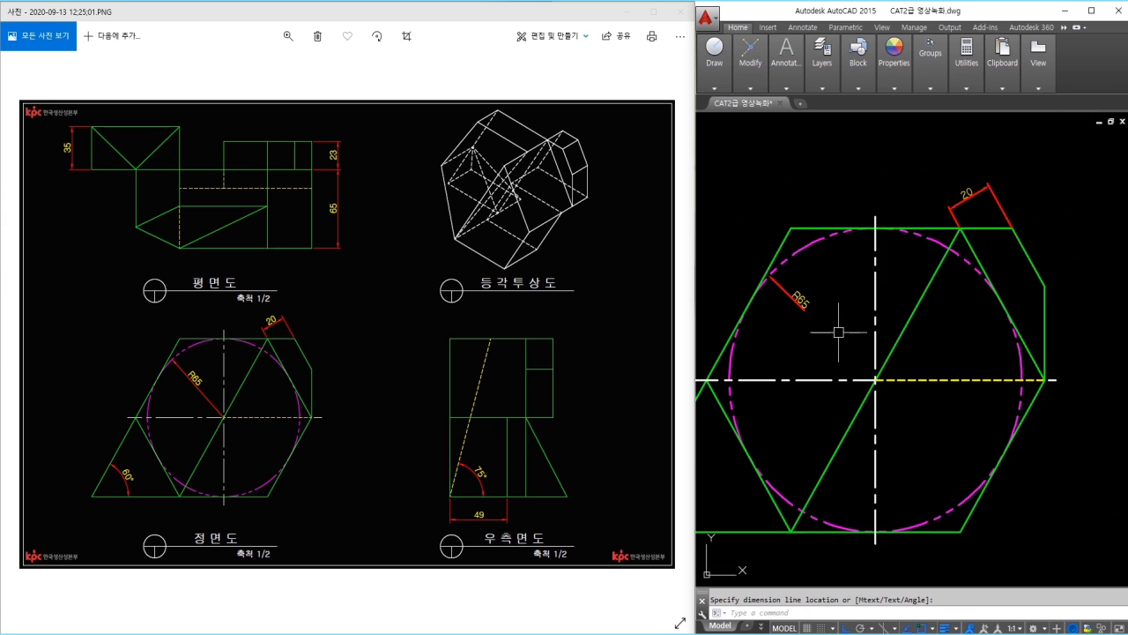
# Modify the ISO-25 dimension style's fit option to Text so radius dimension lines extend to the circle's centre
pyautogui.moveTo(838, 332); pyautogui.dragTo(876, 319, button='middle')
pyautogui.write('d')
pyautogui.press('Return')
pyautogui.click(1030, 301)
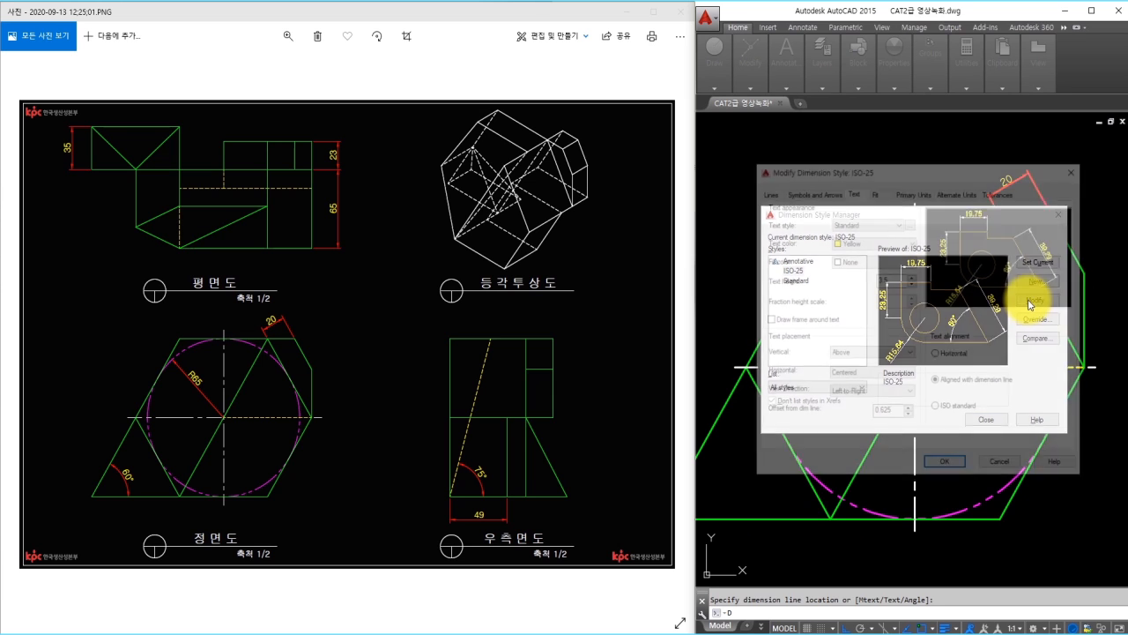
pyautogui.click(877, 192)
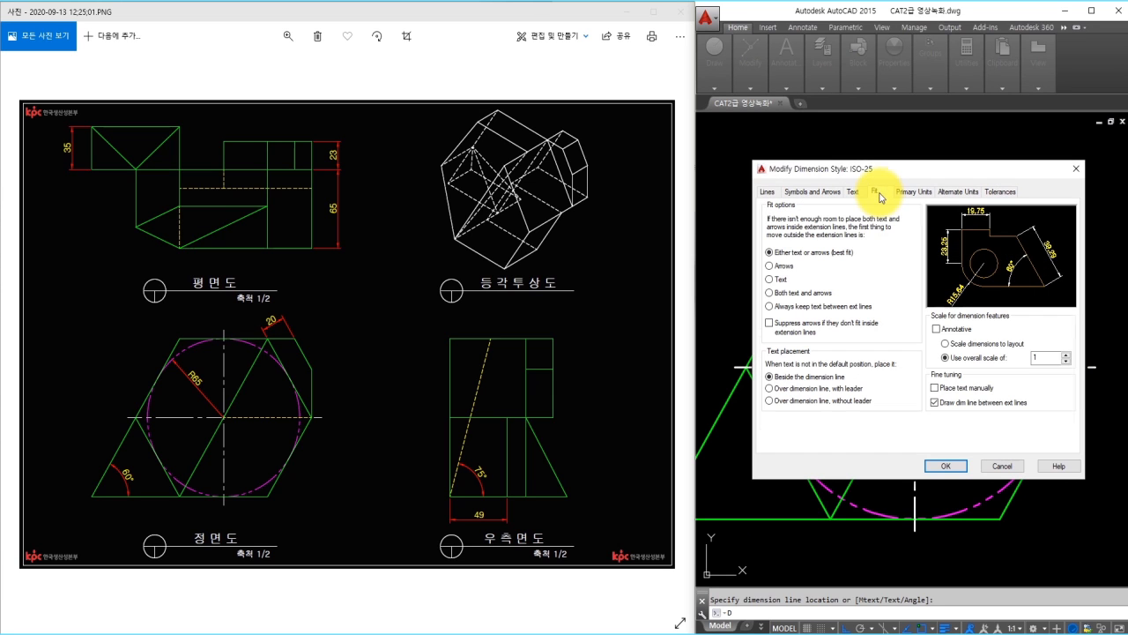
pyautogui.click(769, 279)
pyautogui.click(953, 467)
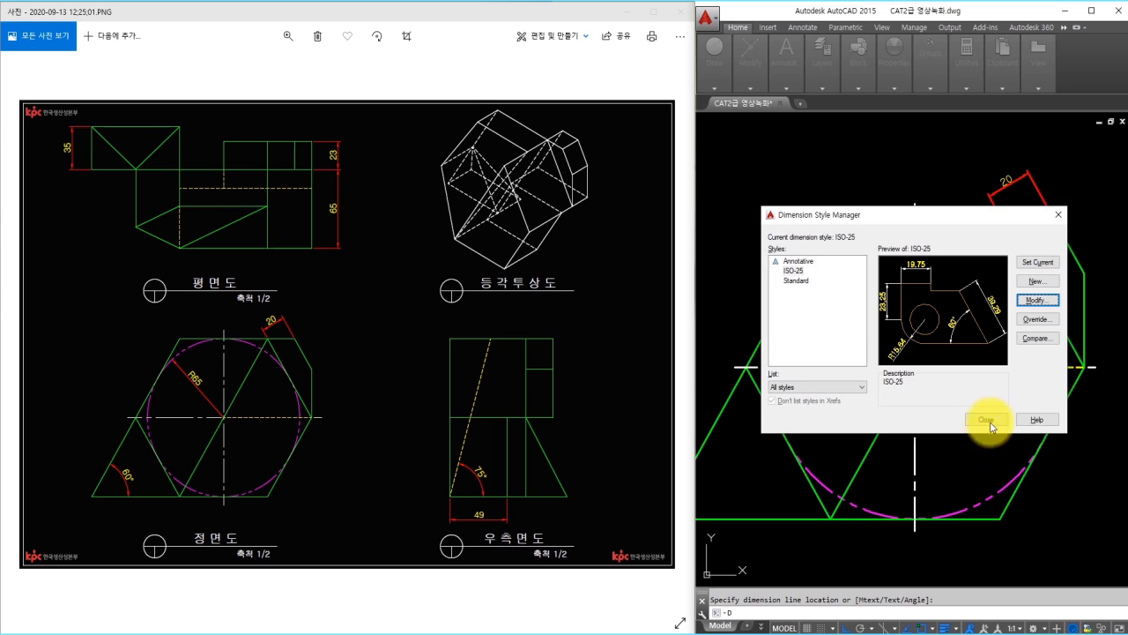
pyautogui.click(985, 420)
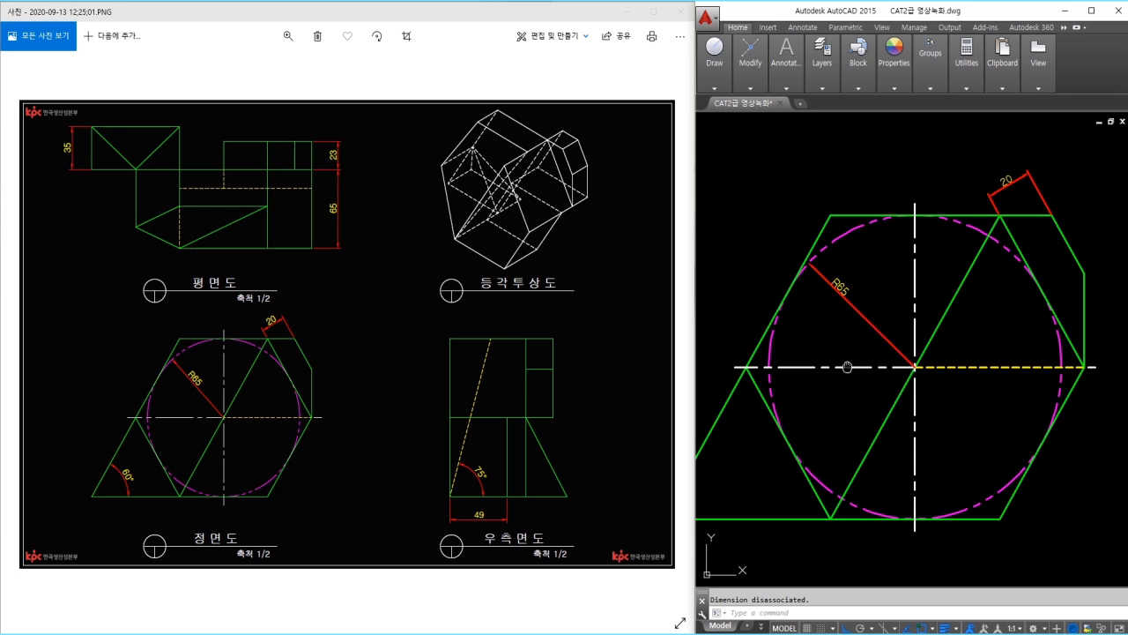
# Add an angular dimension at the front view's lower-left corner, between the slanted edge and the base line
pyautogui.moveTo(847, 367); pyautogui.dragTo(935, 316, button='middle')
pyautogui.write('dan')
pyautogui.press('space')
pyautogui.click(775, 423)
pyautogui.click(790, 468)
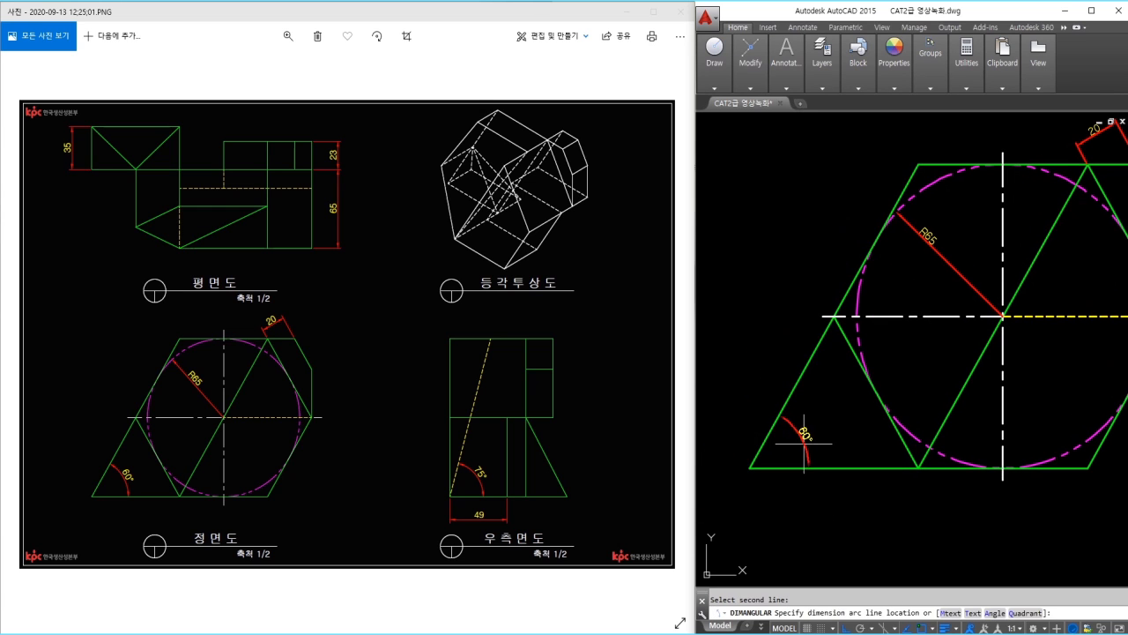
pyautogui.click(804, 444)
# Add an angular dimension at the side view's lower-left corner, between the dashed slanted line and the base line
pyautogui.scroll(-2, 838, 443)
pyautogui.moveTo(1093, 433); pyautogui.dragTo(869, 401, button='middle')
pyautogui.scroll(2, 1003, 401)
pyautogui.press('space')
pyautogui.click(996, 393)
pyautogui.click(1020, 441)
pyautogui.moveTo(1048, 433); pyautogui.dragTo(980, 416, button='middle')
pyautogui.click(980, 416)
# Add a horizontal linear dimension below the side view, from its lower-left corner to the first inner vertical line
pyautogui.write('dli')
pyautogui.press('space')
pyautogui.click(915, 429)
pyautogui.click(1025, 429)
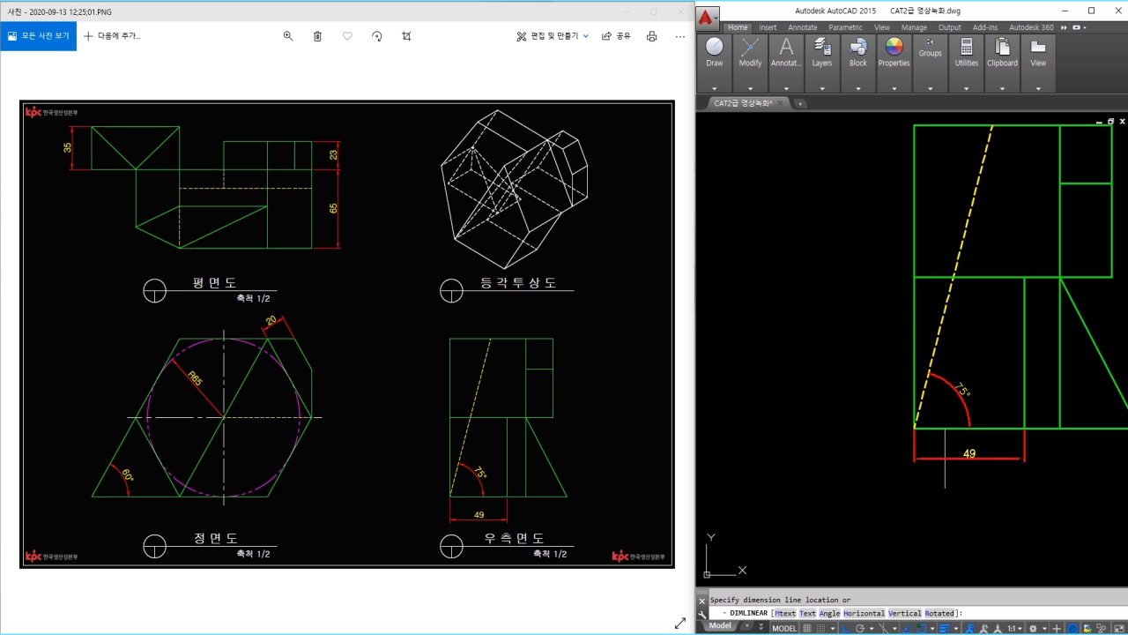
pyautogui.click(930, 455)
# Erase the leftover construction geometry in the area above the side view, beside the top view
pyautogui.scroll(-3, 1044, 400)
pyautogui.click(1068, 256)
pyautogui.click(1030, 244)
pyautogui.write('e')
pyautogui.press('space')
pyautogui.moveTo(1005, 311); pyautogui.dragTo(1001, 299, button='middle')
pyautogui.write('z')
pyautogui.press('space')
pyautogui.click(719, 172)
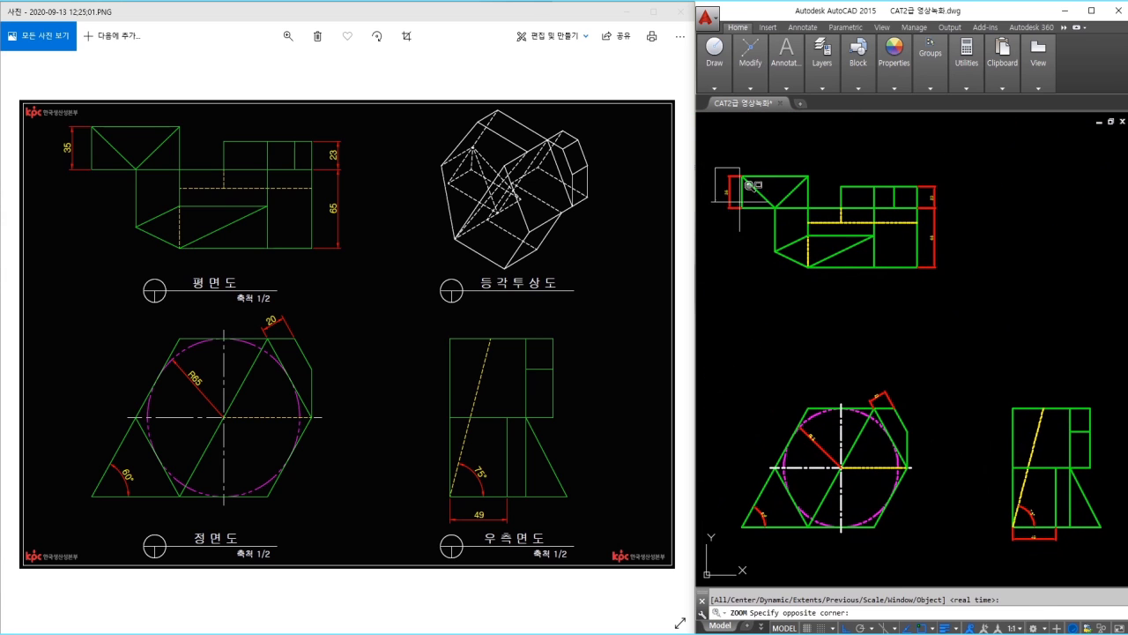
pyautogui.click(1126, 533)
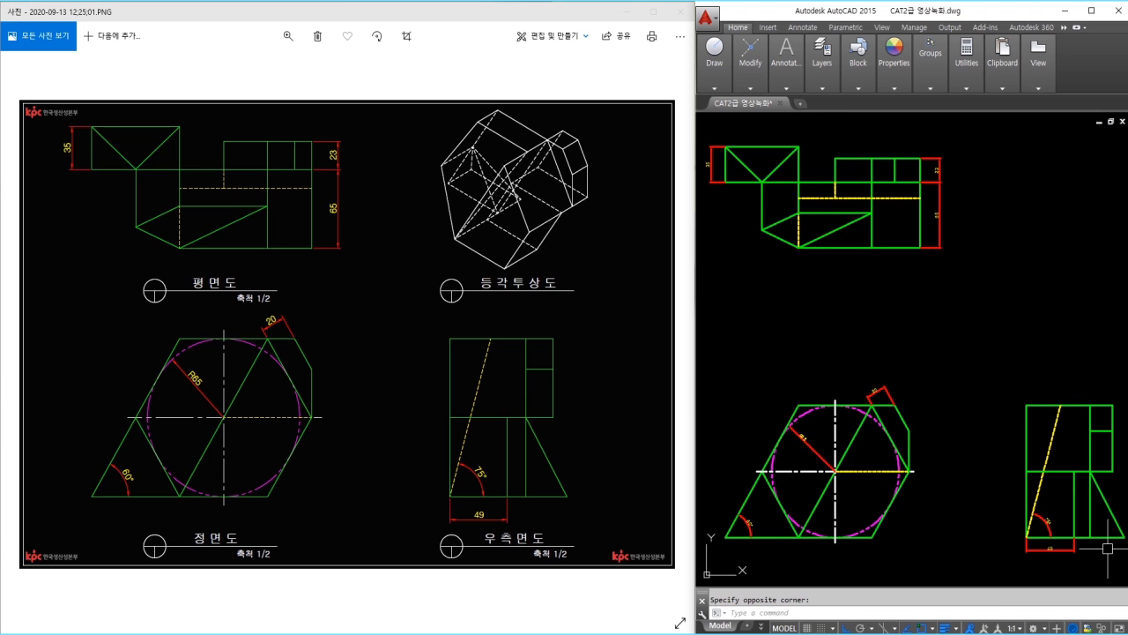